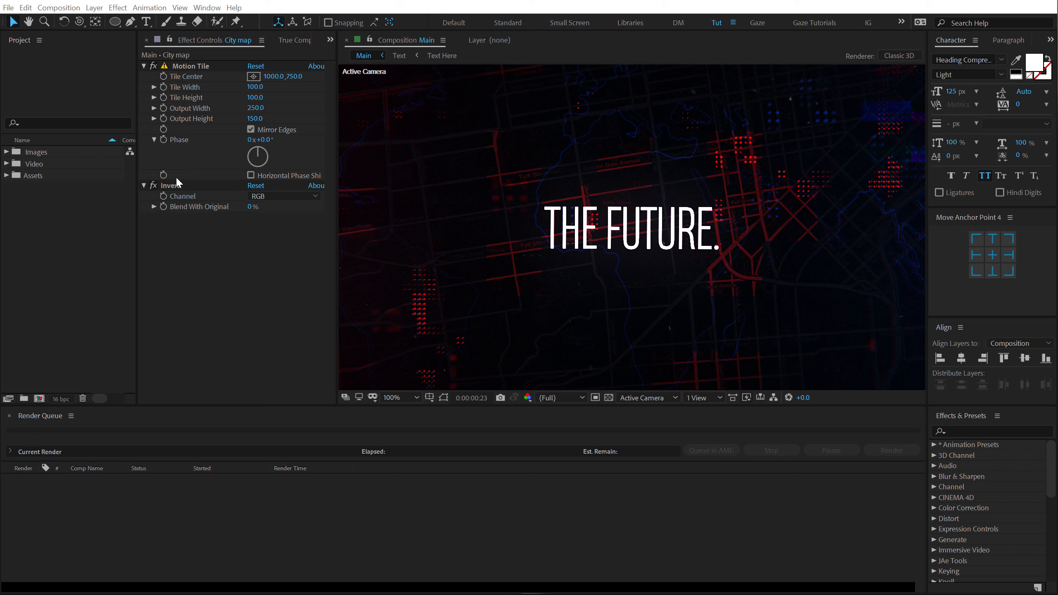
Create a new composition named Main at 1920 x 1080, 30 fps, with a duration of 10 seconds
{"action": "left_click", "coordinate": [40, 399]}
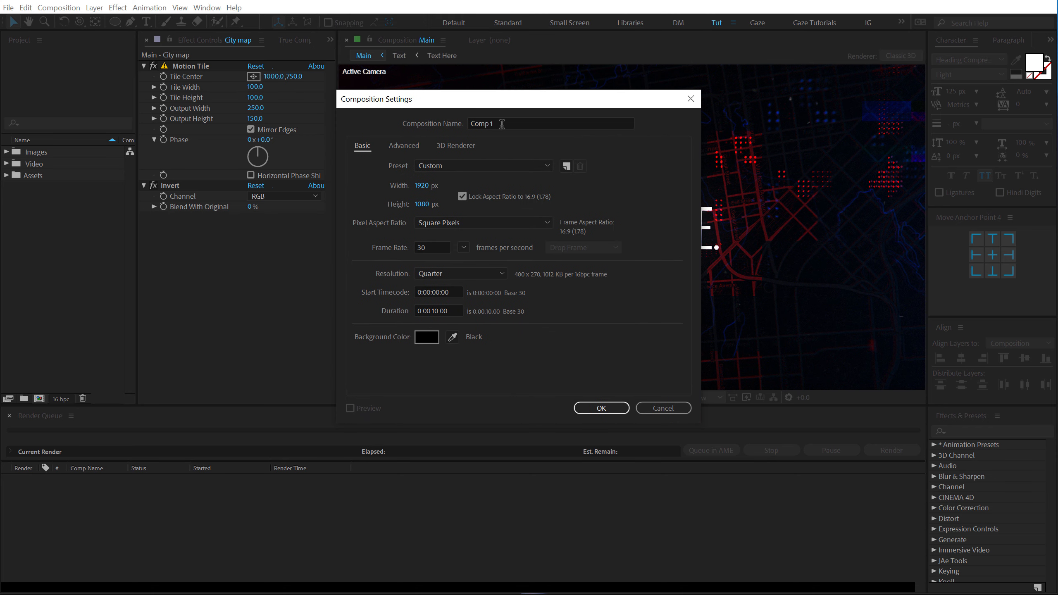
{"action": "type", "text": "Main"}
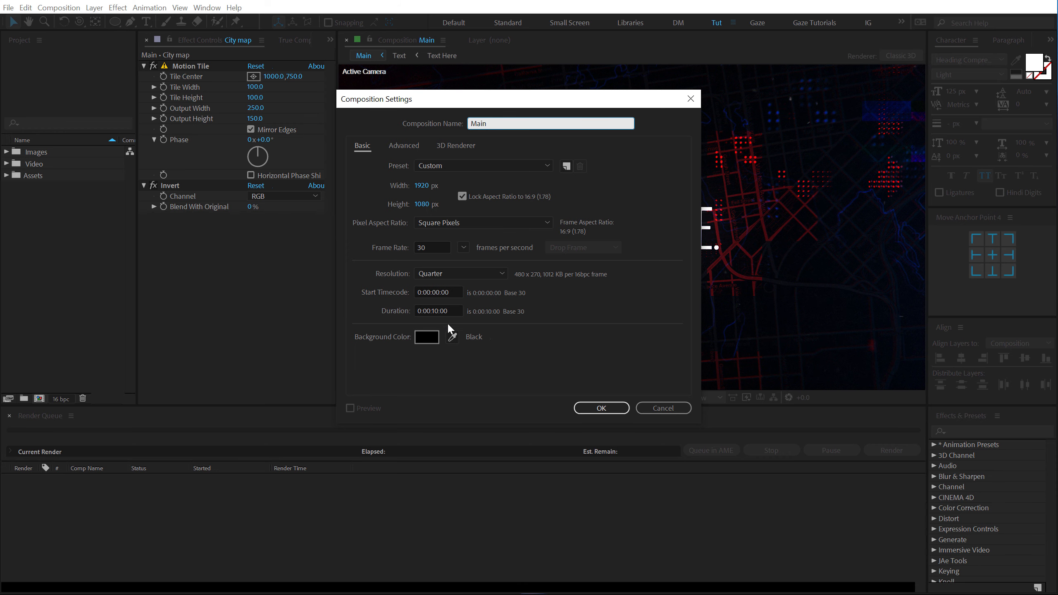
{"action": "left_click", "coordinate": [601, 408]}
Create another 1920 x 1080, 10-second composition named Text
{"action": "scroll", "coordinate": [558, 286], "scroll_direction": "down", "scroll_amount": 2}
{"action": "left_click", "coordinate": [50, 375]}
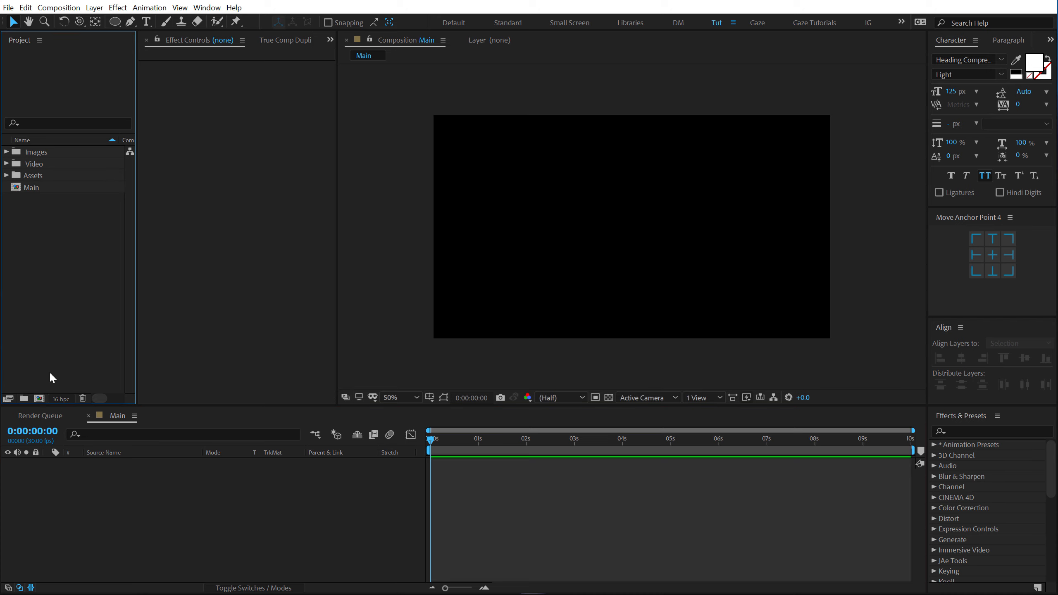
{"action": "left_click", "coordinate": [39, 399]}
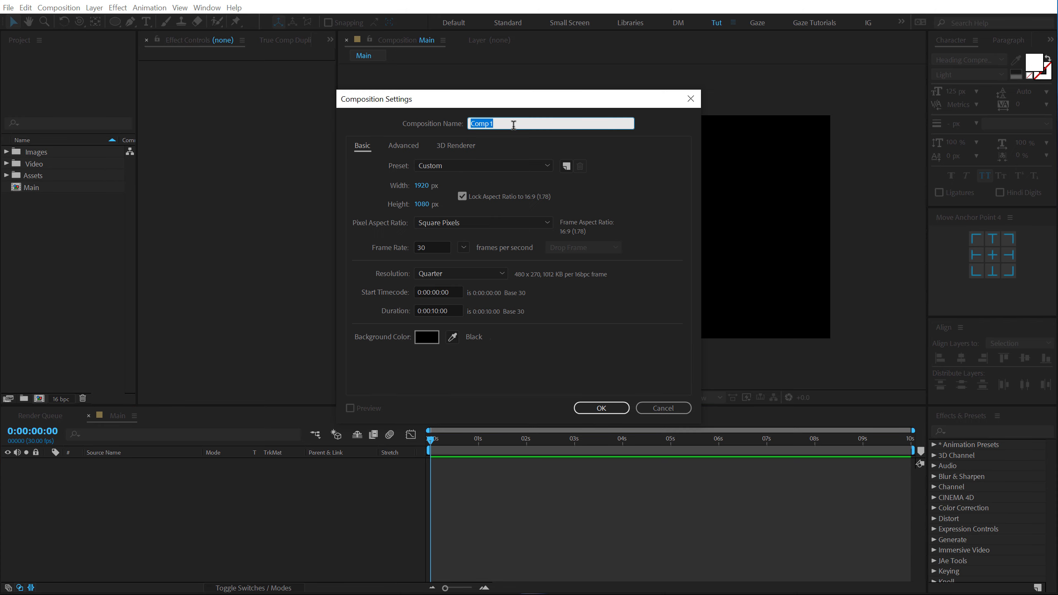
{"action": "type", "text": "Text"}
{"action": "left_click", "coordinate": [603, 407]}
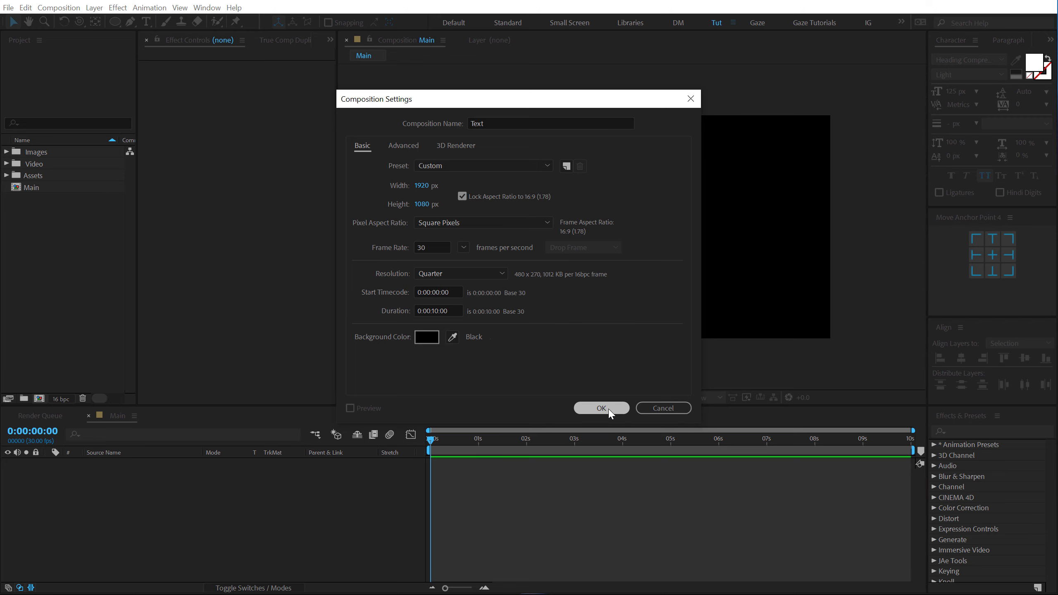
Add a text layer reading "the future." in the Text composition
{"action": "left_click", "coordinate": [146, 22]}
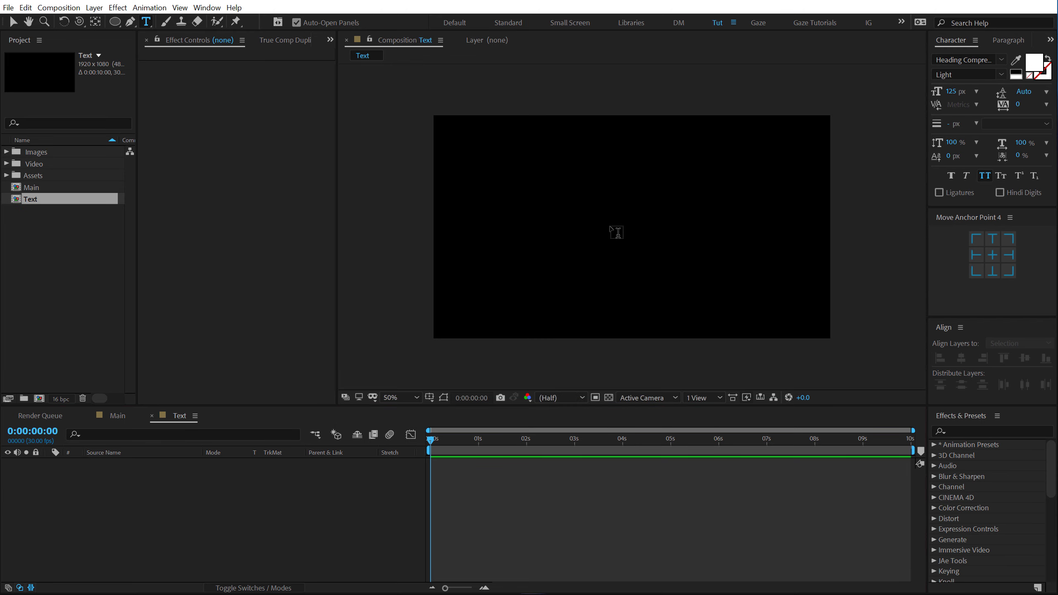
{"action": "left_click", "coordinate": [569, 232]}
{"action": "type", "text": "the futu"}
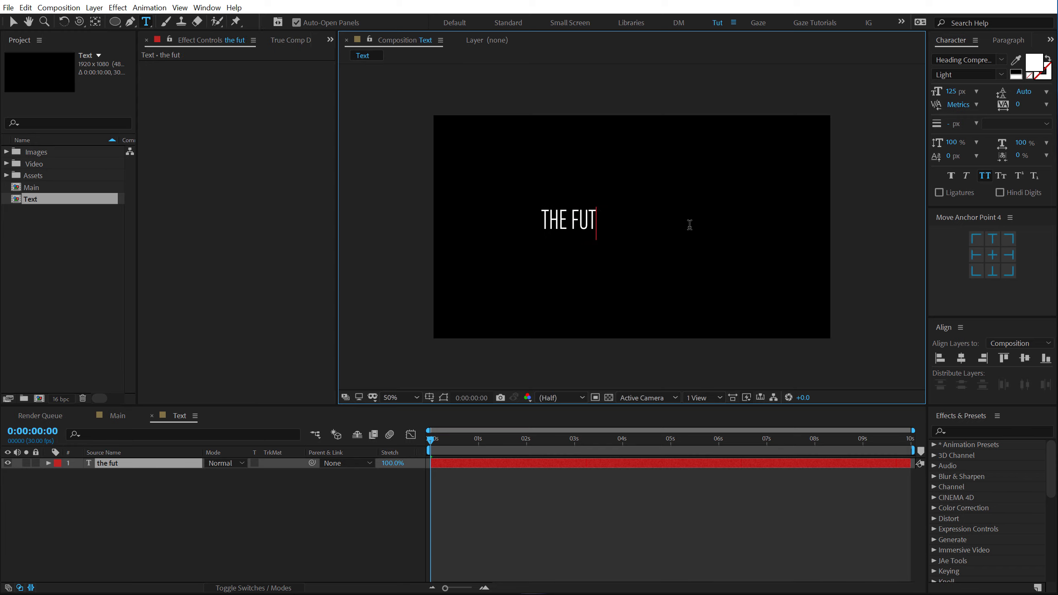
{"action": "type", "text": "re."}
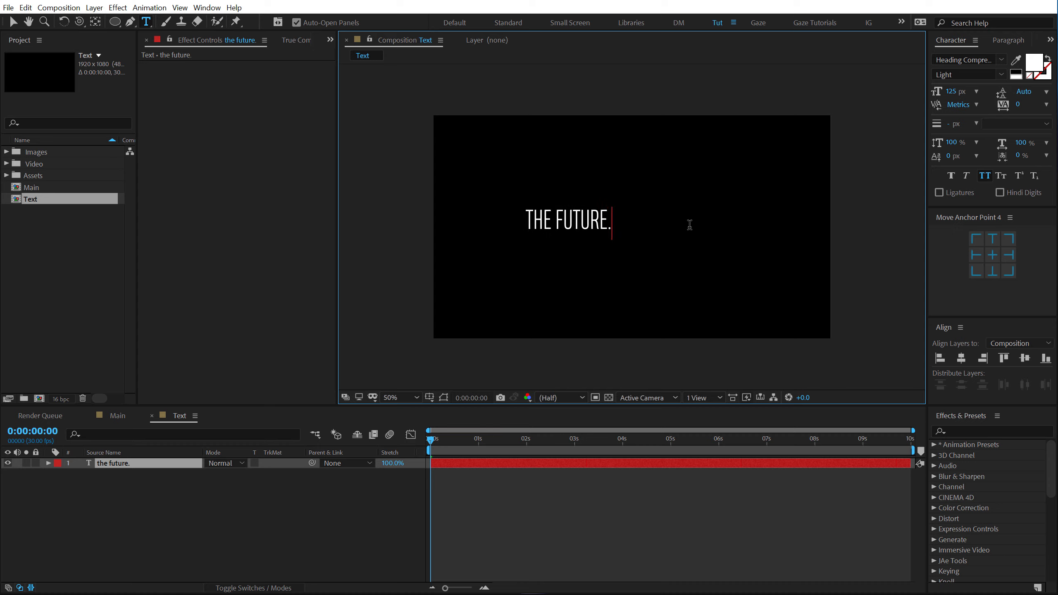
{"action": "left_click", "coordinate": [13, 22]}
Center the text layer's anchor point and align the layer horizontally and vertically to the middle of the composition
{"action": "left_click", "coordinate": [994, 255]}
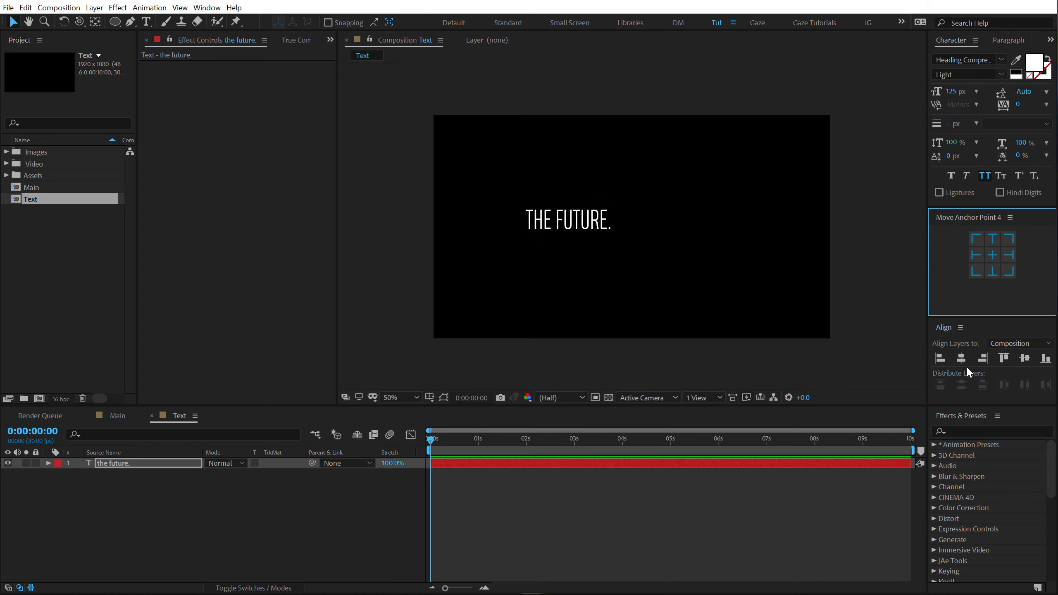
{"action": "left_click", "coordinate": [961, 357]}
{"action": "left_click", "coordinate": [1025, 358]}
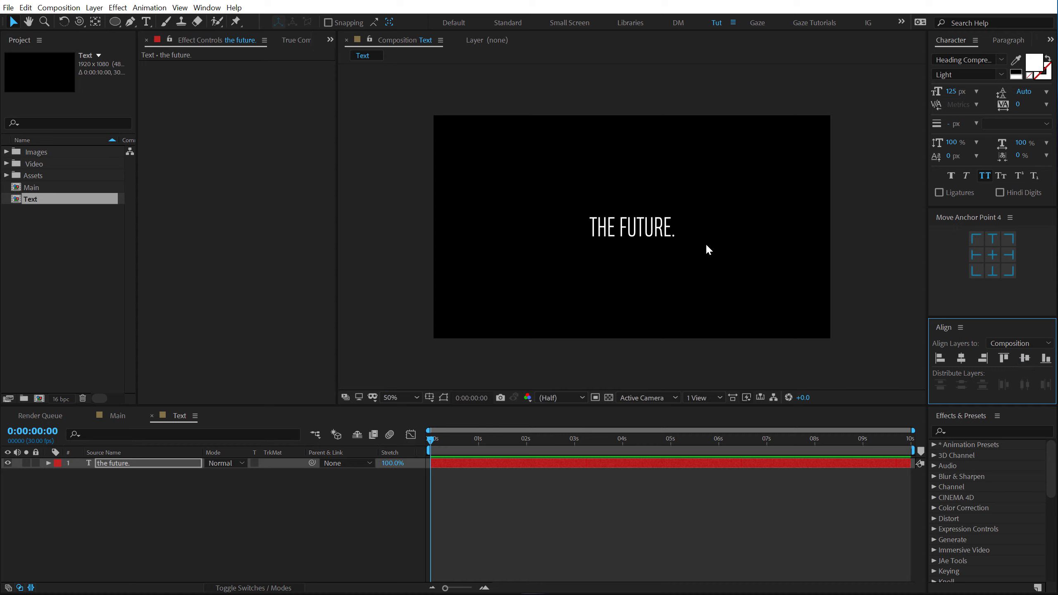
{"action": "left_click", "coordinate": [203, 514]}
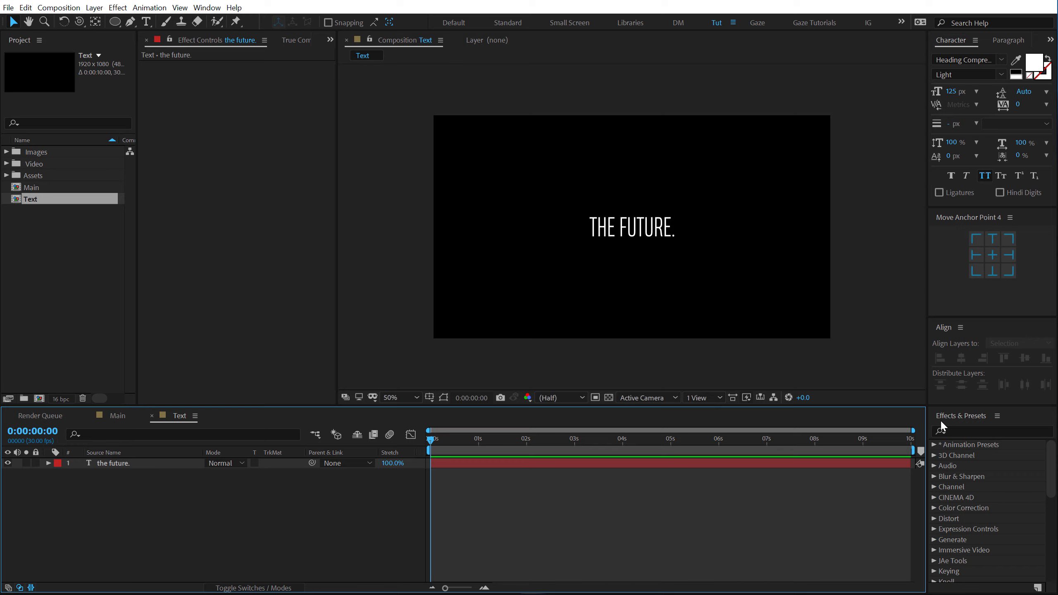
Apply the Typewriter preset from the Animate In text presets to the text layer and preview the animation
{"action": "left_click", "coordinate": [935, 445]}
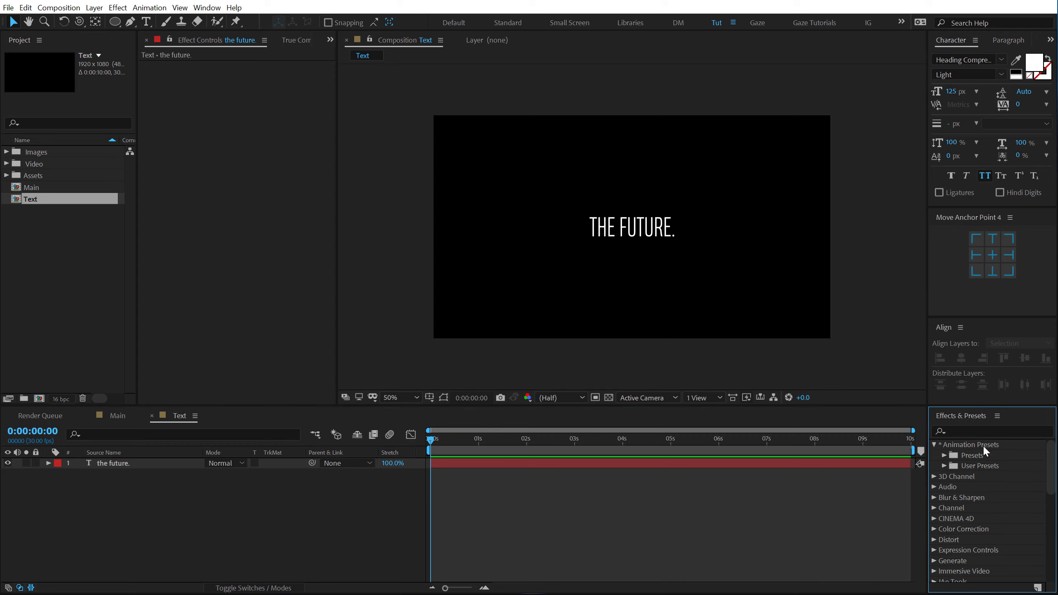
{"action": "left_click", "coordinate": [951, 456]}
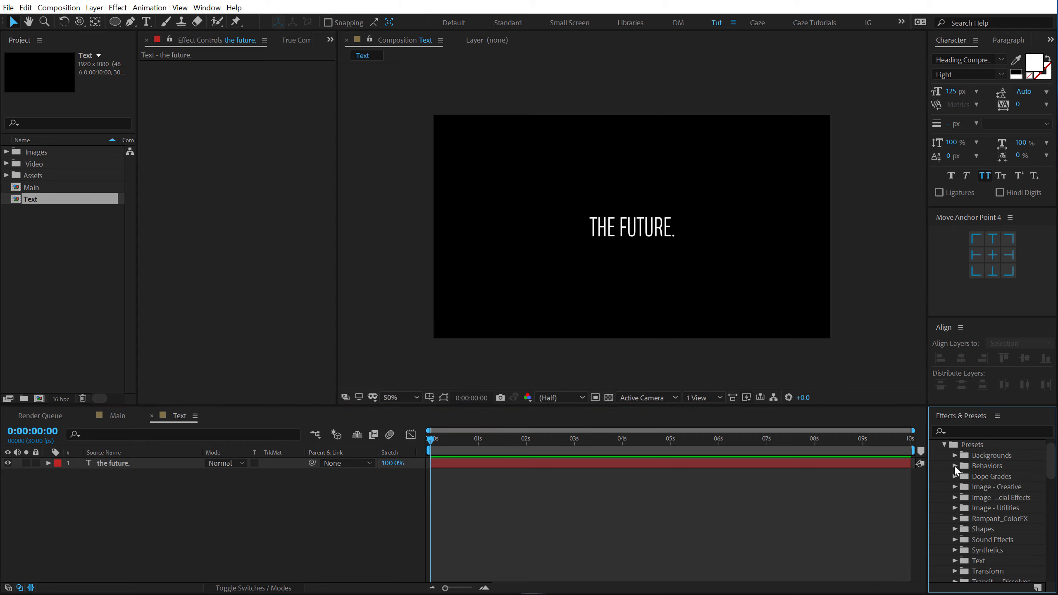
{"action": "scroll", "coordinate": [976, 475], "scroll_direction": "down", "scroll_amount": 3}
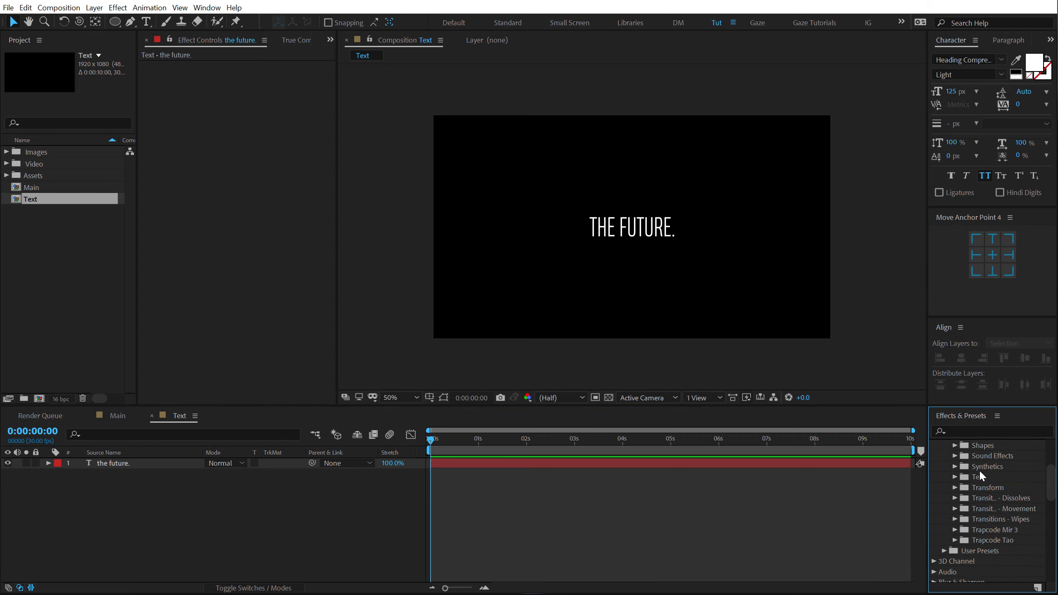
{"action": "scroll", "coordinate": [993, 514], "scroll_direction": "up", "scroll_amount": 1}
{"action": "scroll", "coordinate": [969, 483], "scroll_direction": "down", "scroll_amount": 1}
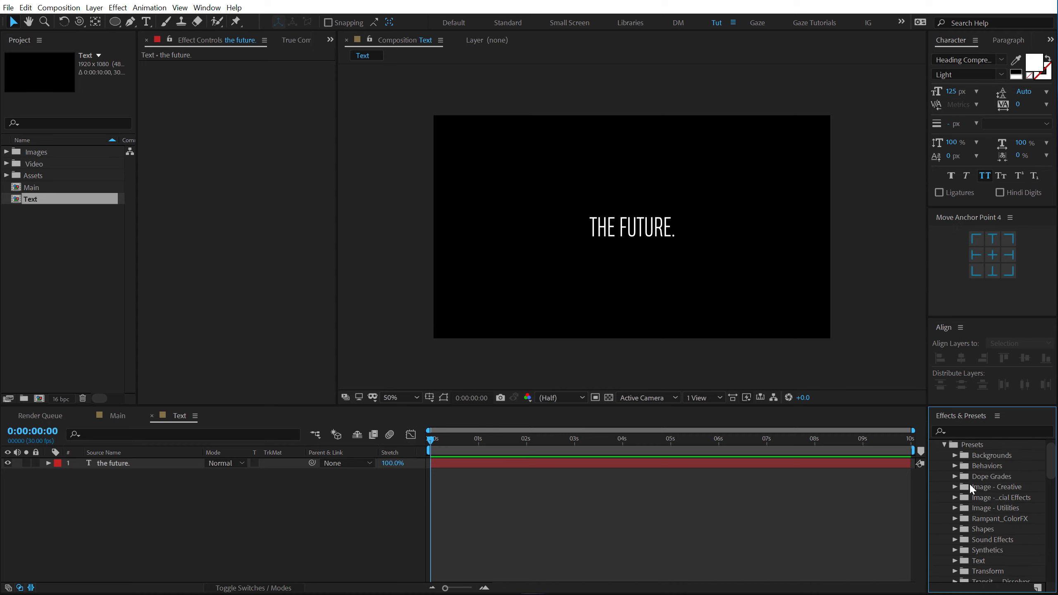
{"action": "left_click", "coordinate": [956, 489]}
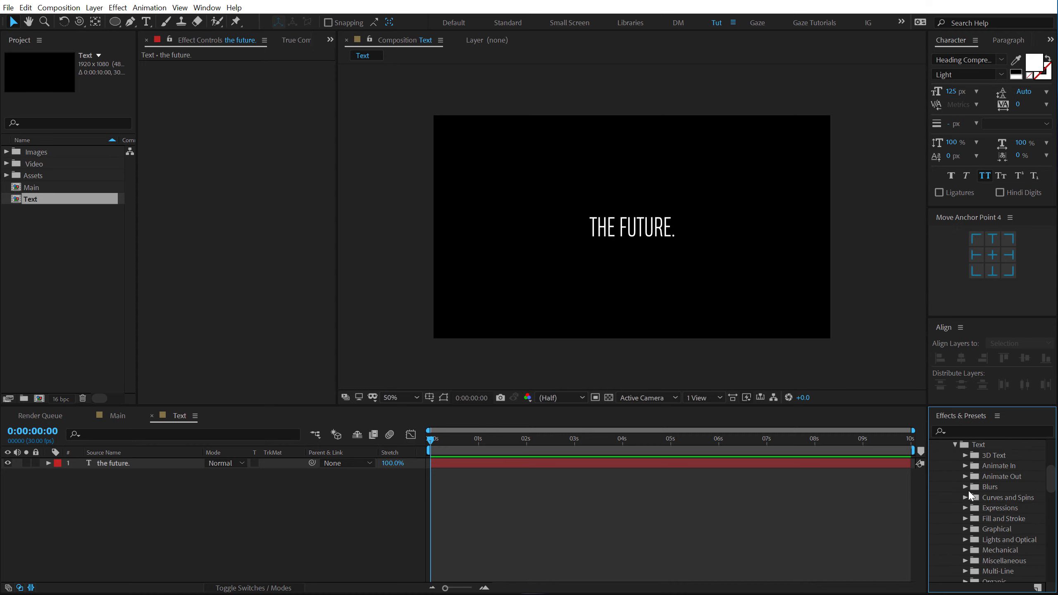
{"action": "left_click", "coordinate": [966, 467]}
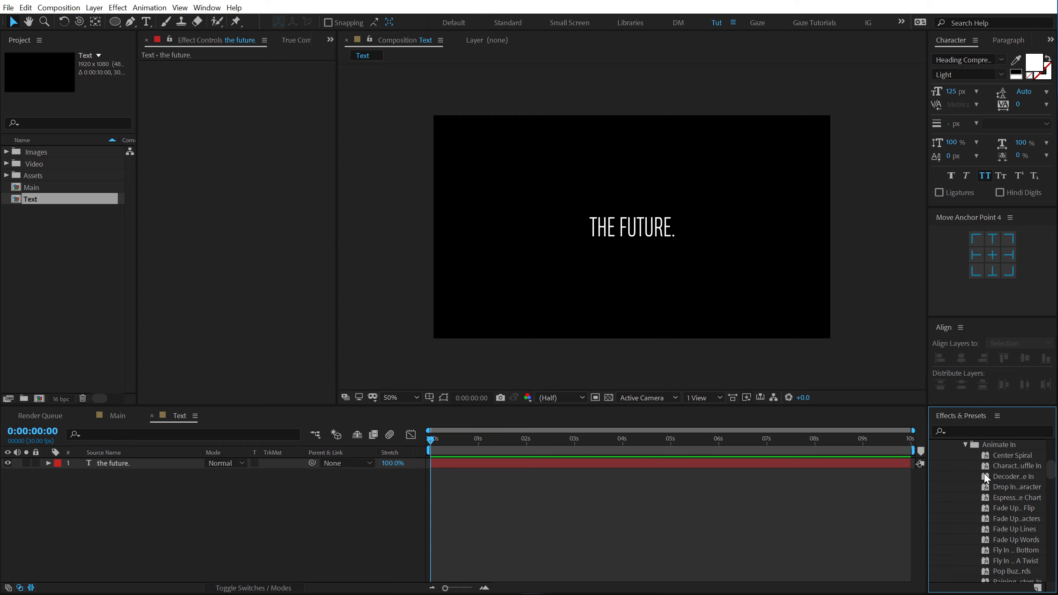
{"action": "scroll", "coordinate": [1000, 477], "scroll_direction": "down", "scroll_amount": 4}
{"action": "left_click_drag", "start_coordinate": [928, 493], "coordinate": [869, 495]}
{"action": "scroll", "coordinate": [950, 504], "scroll_direction": "down", "scroll_amount": 4}
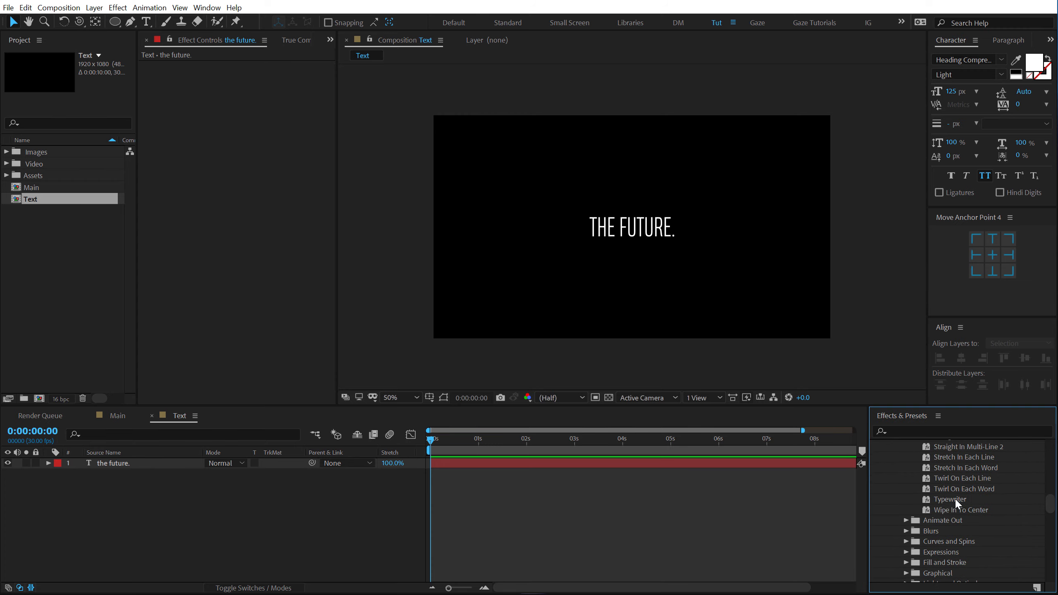
{"action": "left_click_drag", "start_coordinate": [956, 503], "coordinate": [121, 463]}
{"action": "key", "text": "space"}
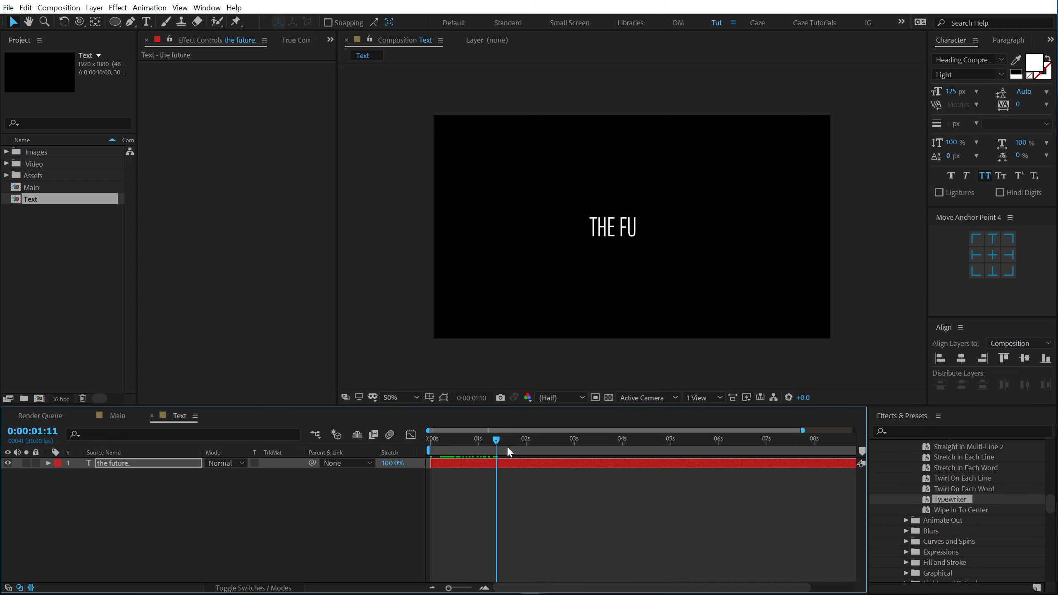
{"action": "left_click_drag", "start_coordinate": [616, 456], "coordinate": [386, 462]}
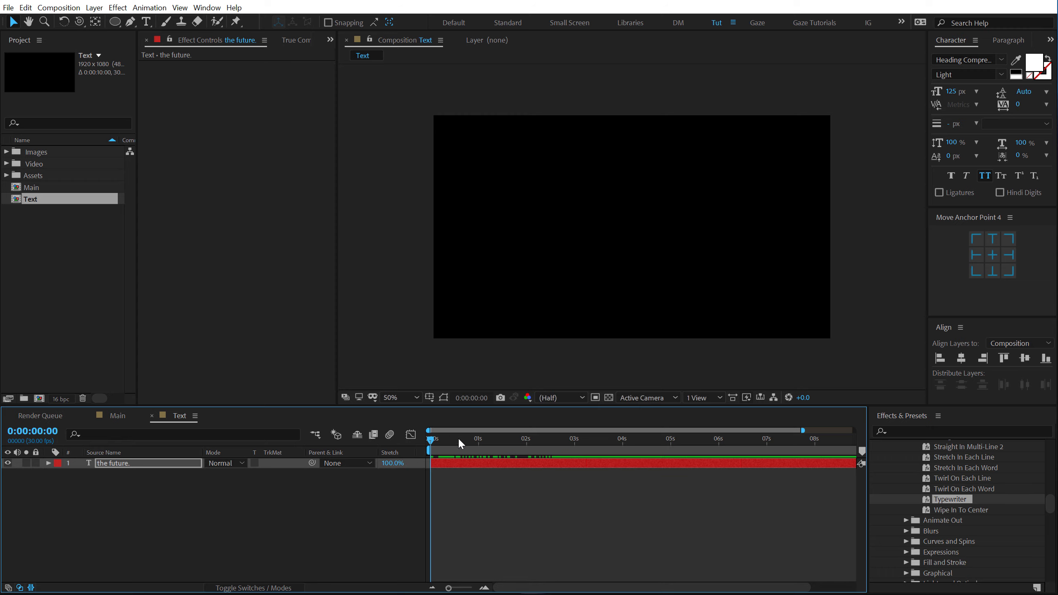
{"action": "left_click_drag", "start_coordinate": [453, 443], "coordinate": [586, 444]}
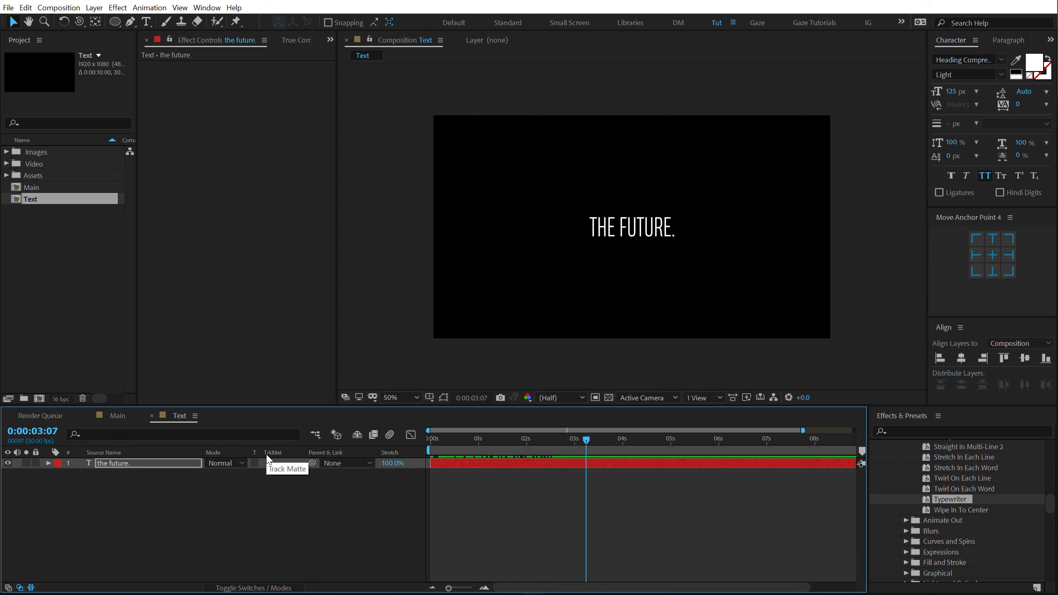
Move the ending Start keyframe of the typewriter animation to 1 second and play it back from the beginning
{"action": "key", "text": "u"}
{"action": "left_click_drag", "start_coordinate": [486, 442], "coordinate": [479, 442]}
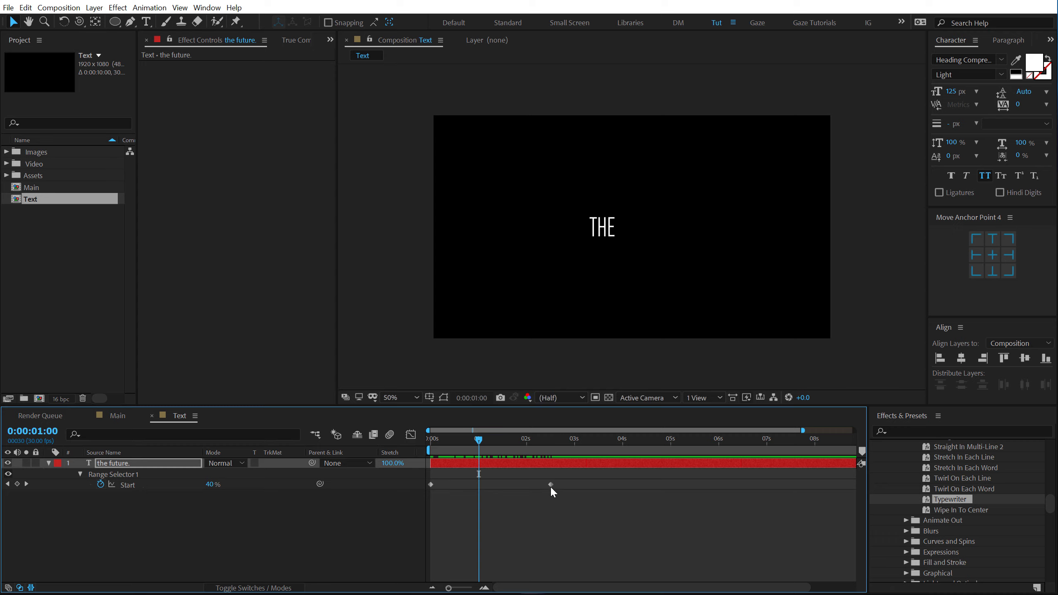
{"action": "left_click_drag", "start_coordinate": [551, 488], "coordinate": [485, 493]}
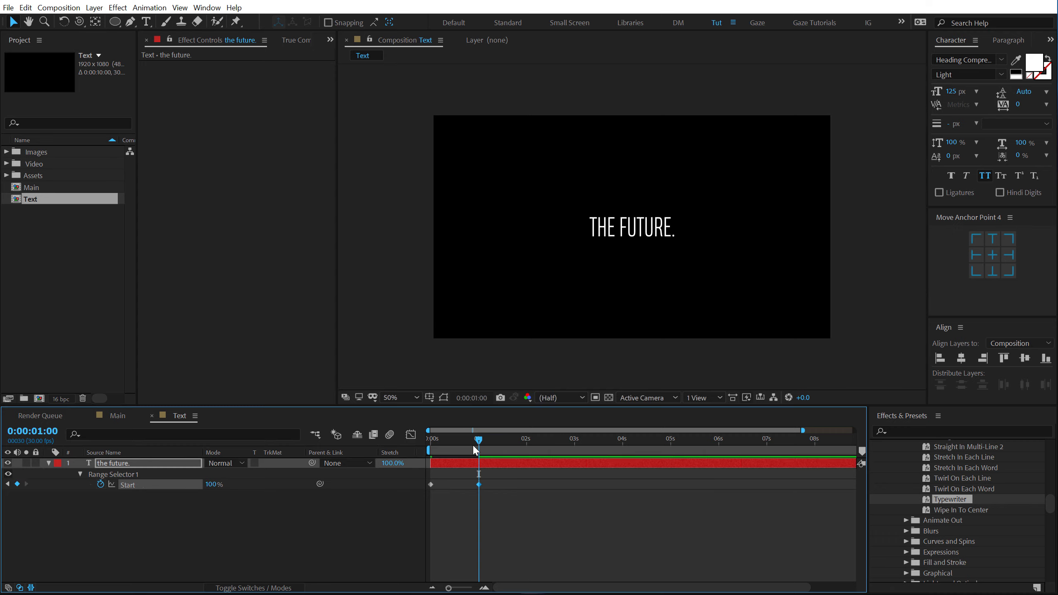
{"action": "key", "text": "Home"}
{"action": "key", "text": "space"}
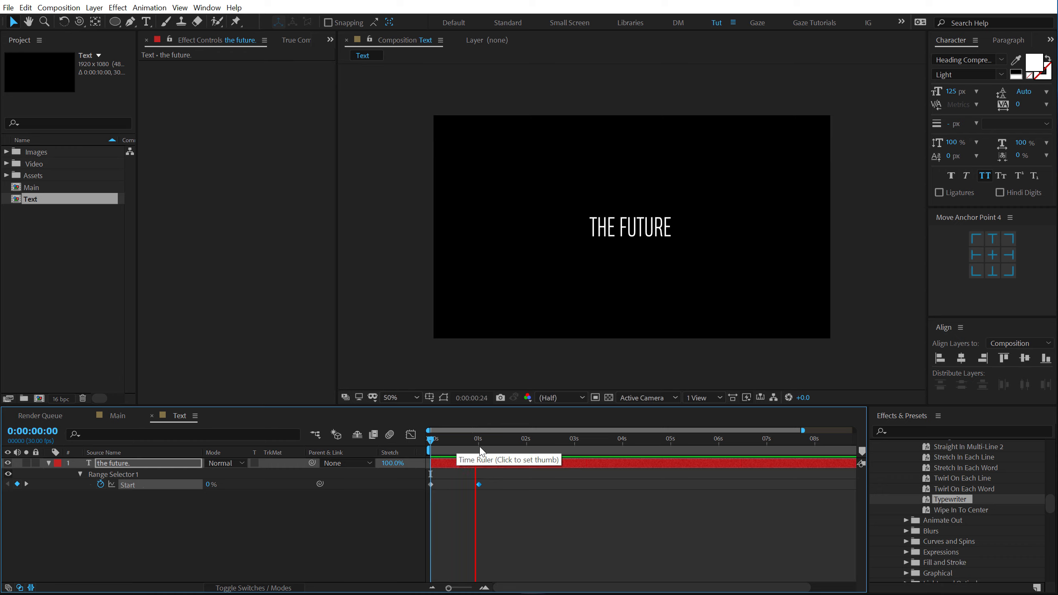
{"action": "left_click", "coordinate": [496, 442]}
Add a separate Tracking animator to the text layer
{"action": "left_click", "coordinate": [315, 520]}
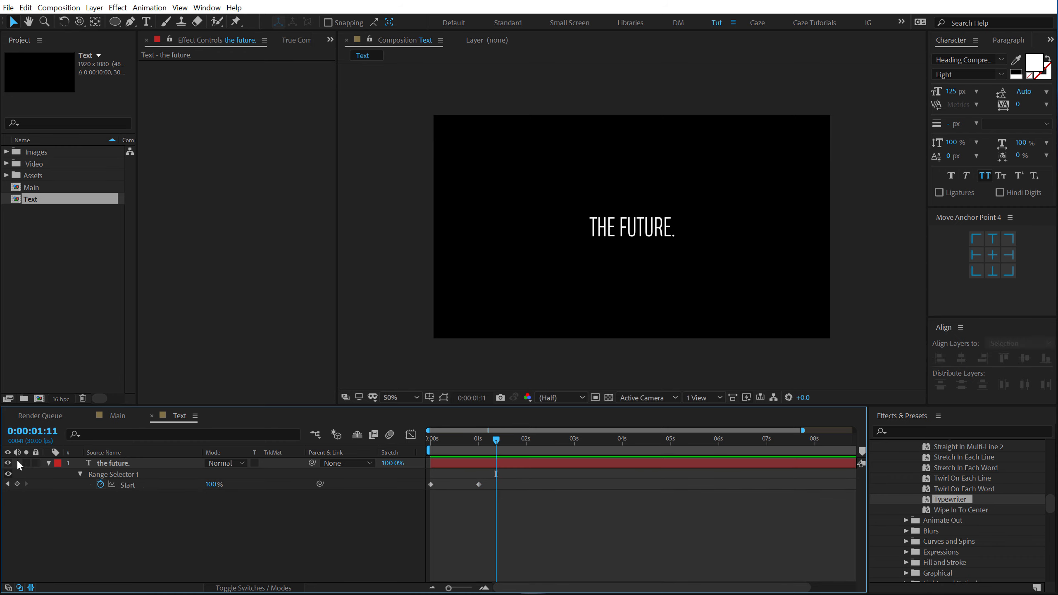
{"action": "left_click", "coordinate": [48, 463]}
{"action": "left_click", "coordinate": [49, 463]}
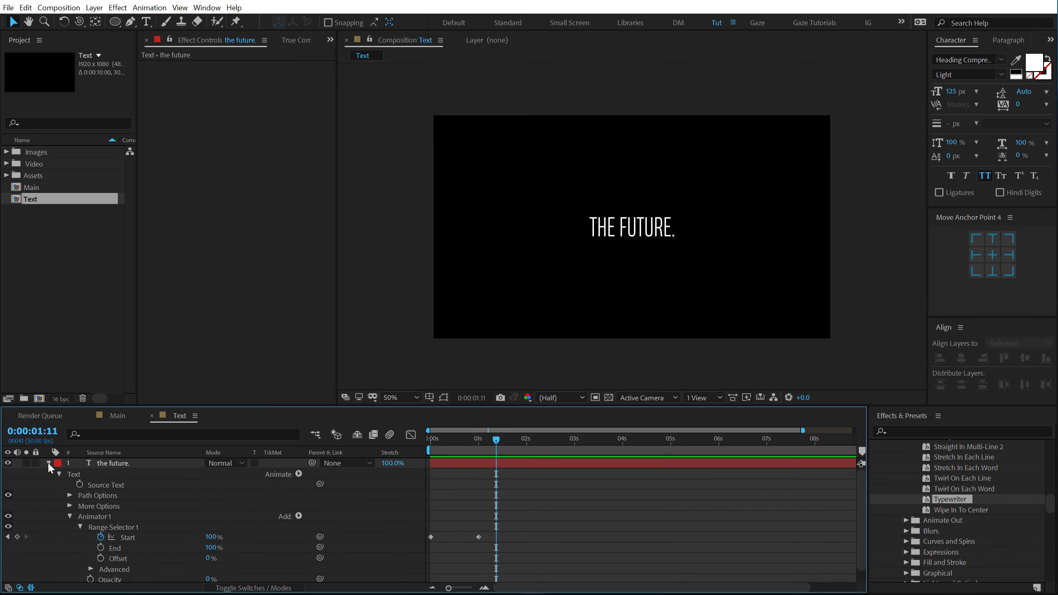
{"action": "left_click", "coordinate": [69, 517]}
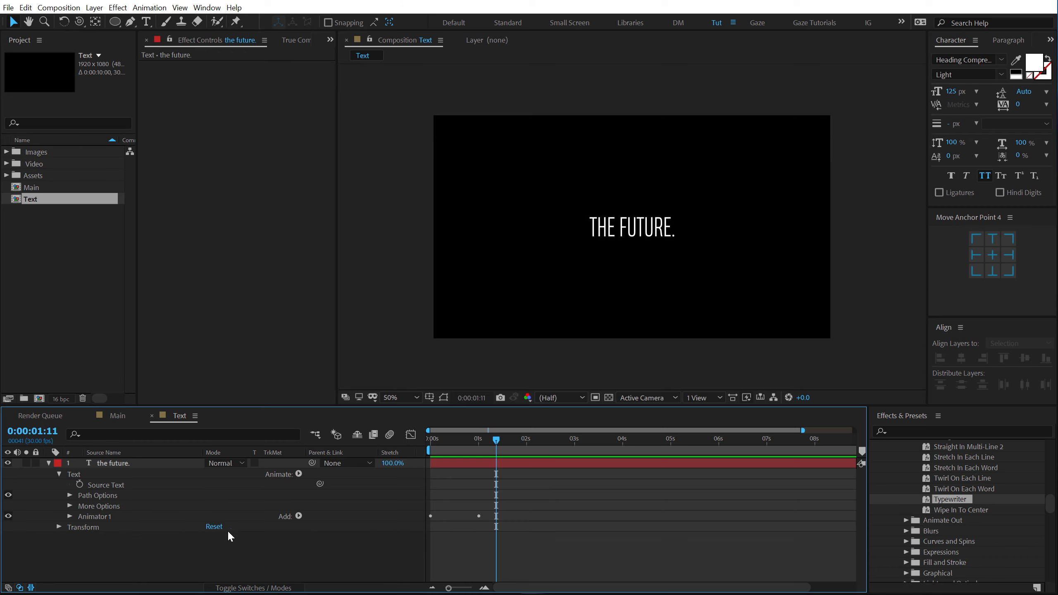
{"action": "left_click", "coordinate": [298, 475]}
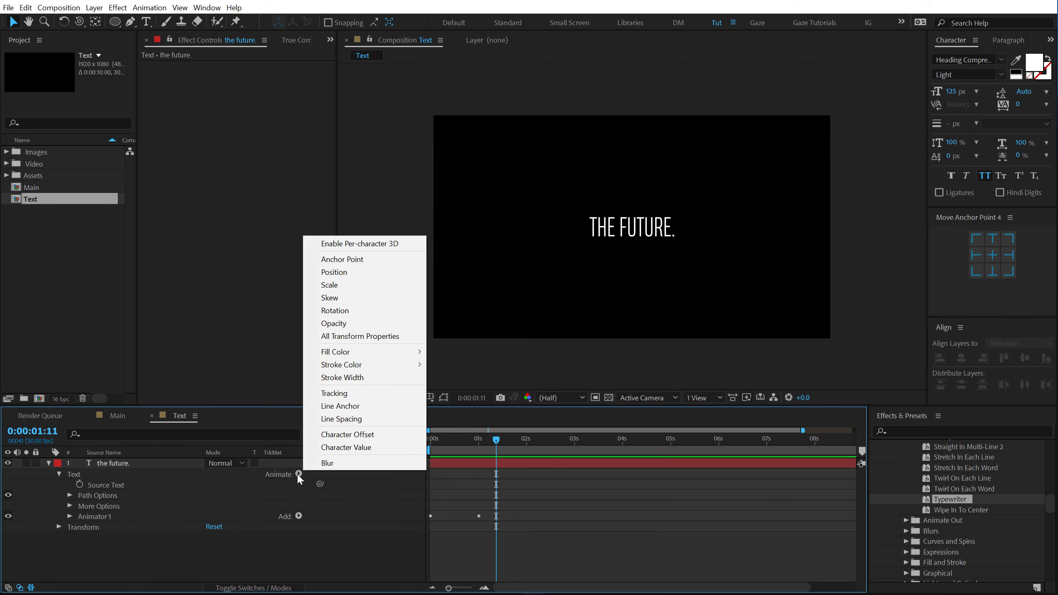
{"action": "left_click", "coordinate": [347, 393]}
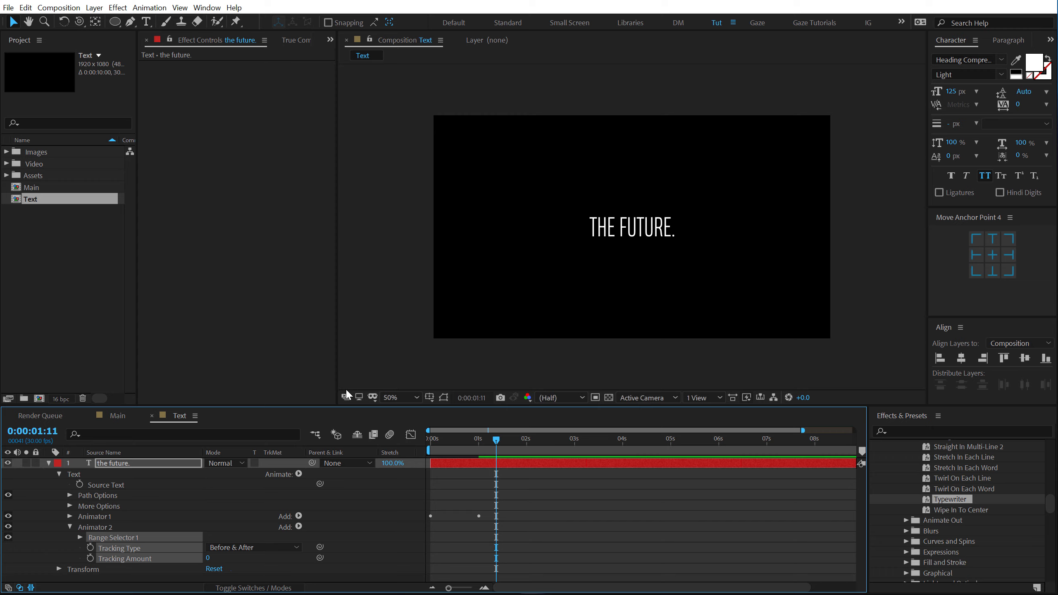
{"action": "left_click", "coordinate": [161, 508]}
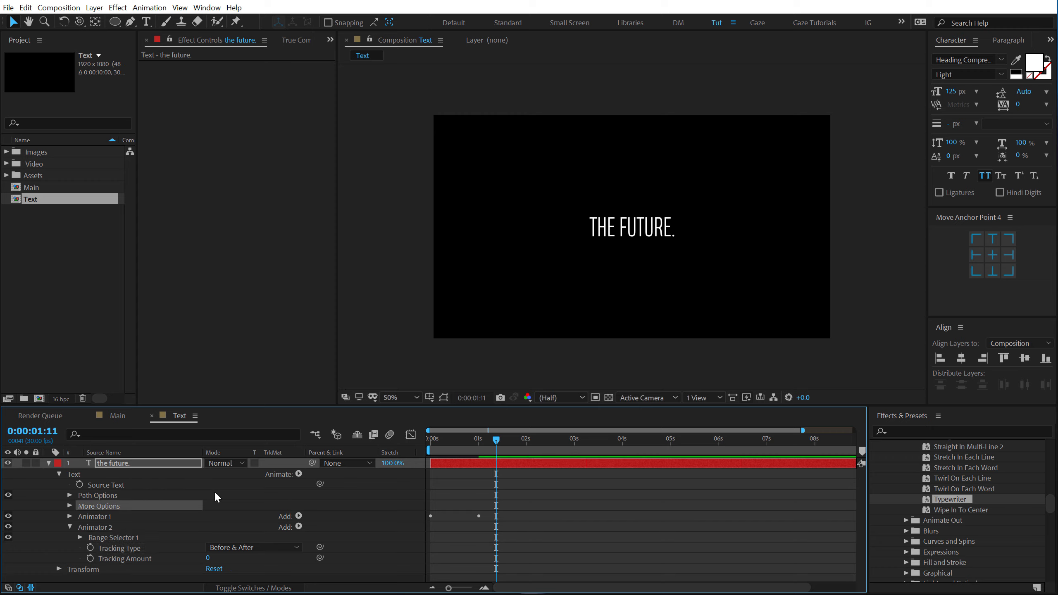
Keyframe the Tracking Amount from 0 at the first frame to 13 at the last frame, and preview the animation
{"action": "left_click_drag", "start_coordinate": [490, 446], "coordinate": [408, 447]}
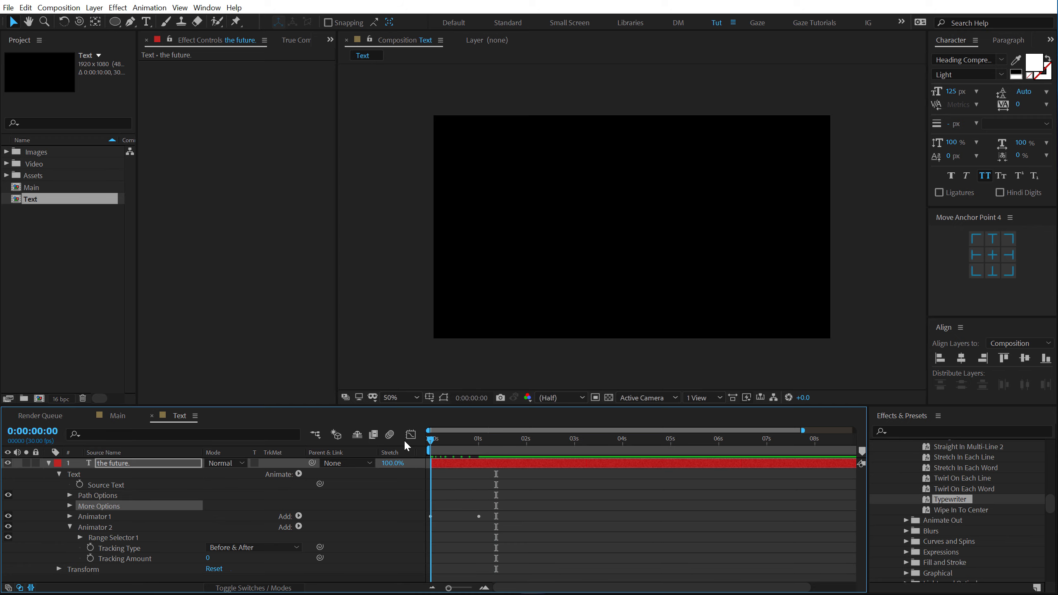
{"action": "left_click", "coordinate": [90, 559]}
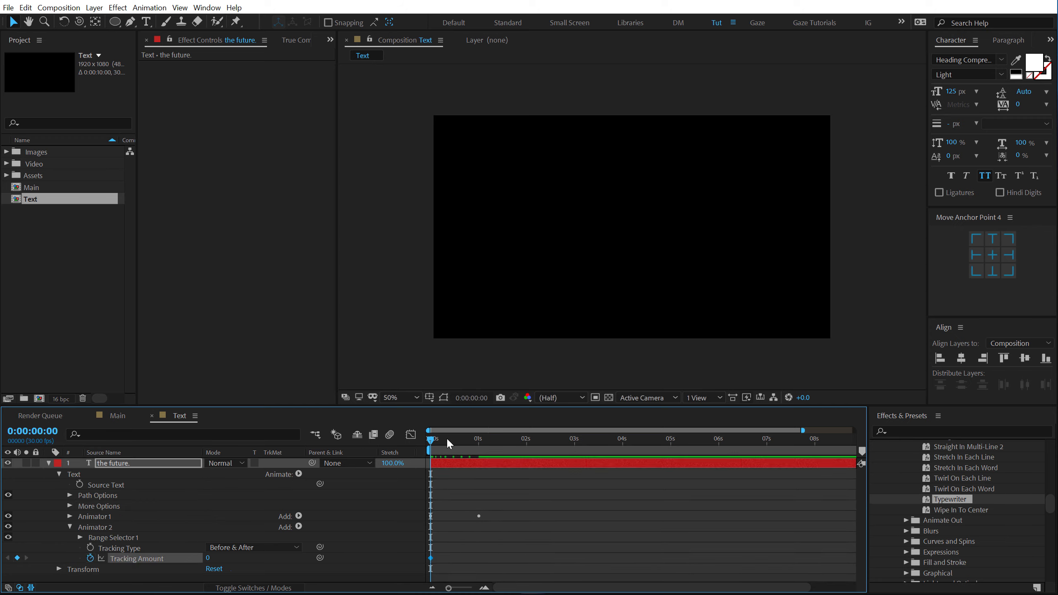
{"action": "left_click_drag", "start_coordinate": [683, 438], "coordinate": [934, 442]}
{"action": "scroll", "coordinate": [650, 507], "scroll_direction": "down", "scroll_amount": 2}
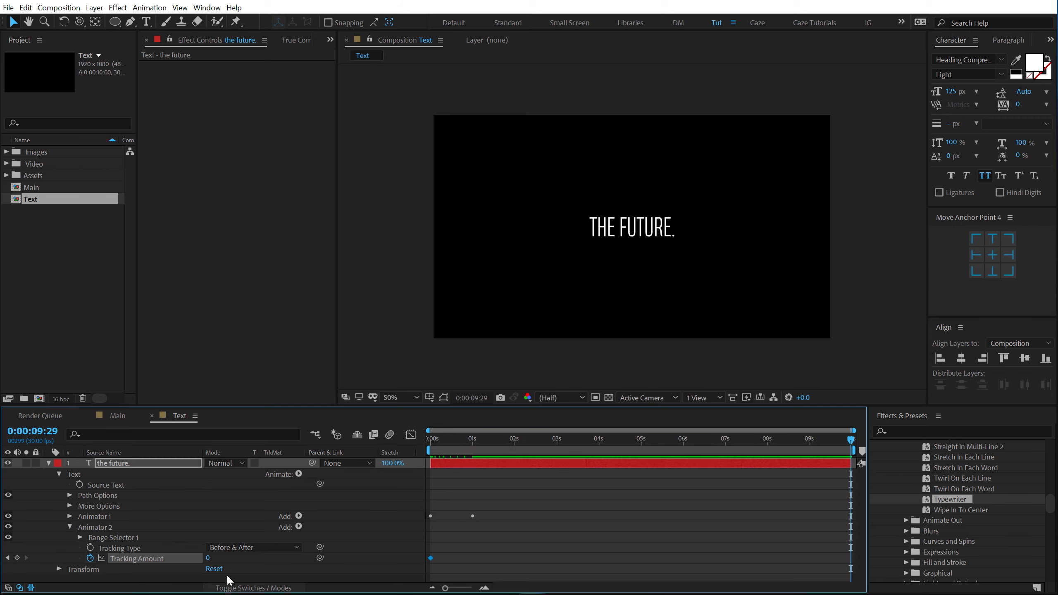
{"action": "left_click", "coordinate": [209, 558]}
{"action": "type", "text": "13"}
{"action": "left_click", "coordinate": [476, 443]}
{"action": "key", "text": "Home"}
{"action": "key", "text": "space"}
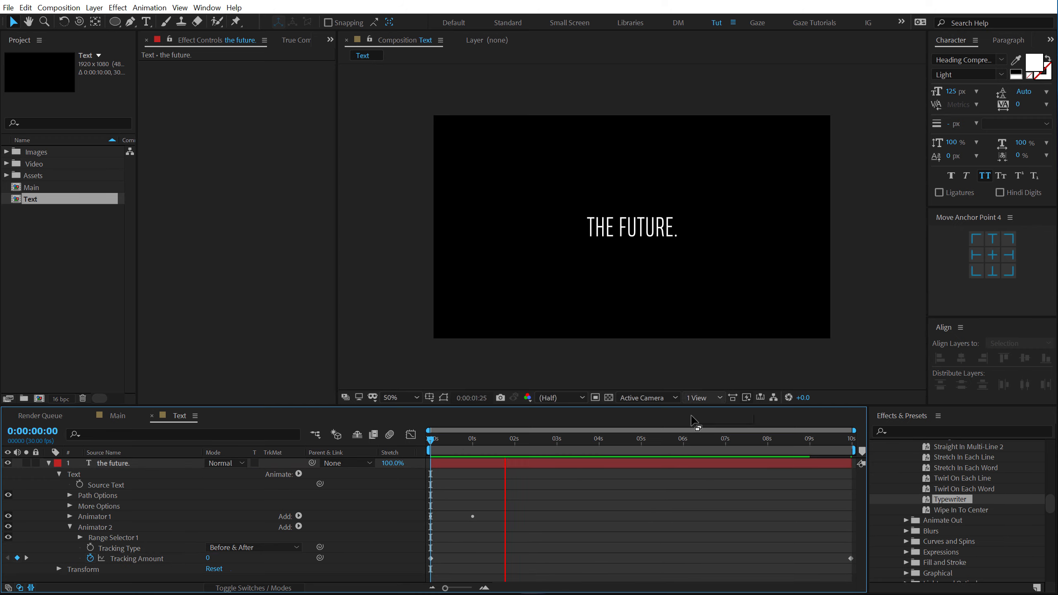
Revise the Tracking Amount at the last frame and play the text animation again from the start
{"action": "left_click_drag", "start_coordinate": [728, 444], "coordinate": [949, 447]}
{"action": "left_click", "coordinate": [209, 559]}
{"action": "type", "text": "0"}
{"action": "key", "text": "Return"}
{"action": "left_click_drag", "start_coordinate": [461, 440], "coordinate": [430, 448]}
{"action": "key", "text": "space"}
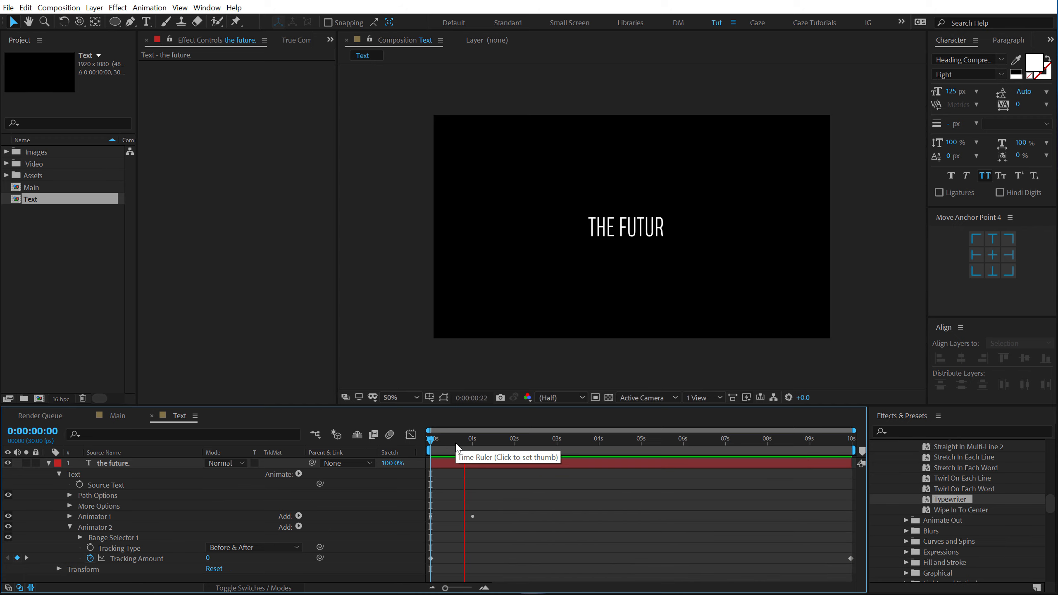
Stop the playback, collapse the text layer's properties and close the Render Queue
{"action": "key", "text": "space"}
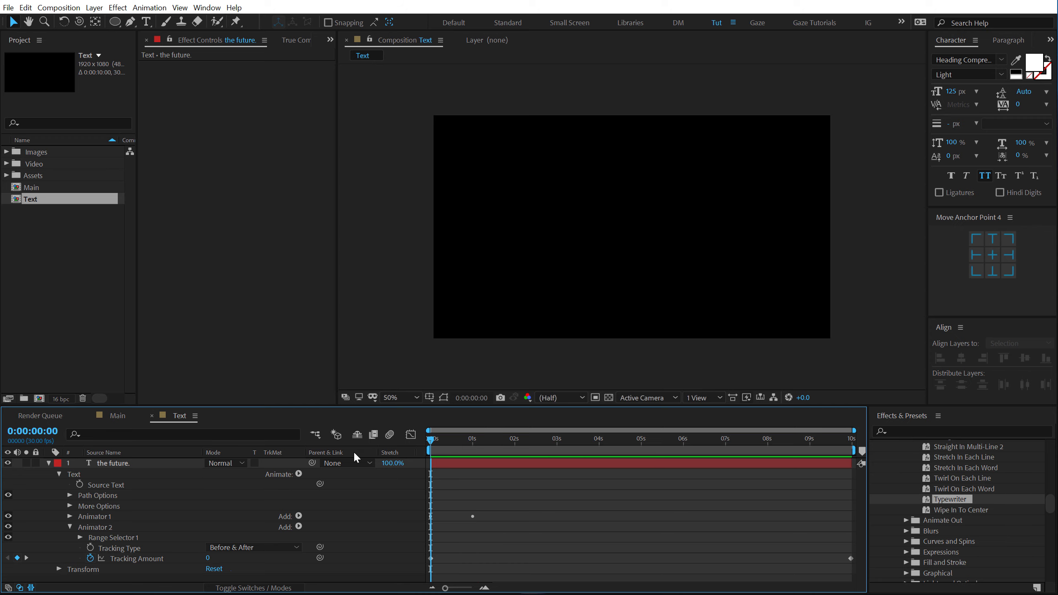
{"action": "left_click", "coordinate": [48, 464]}
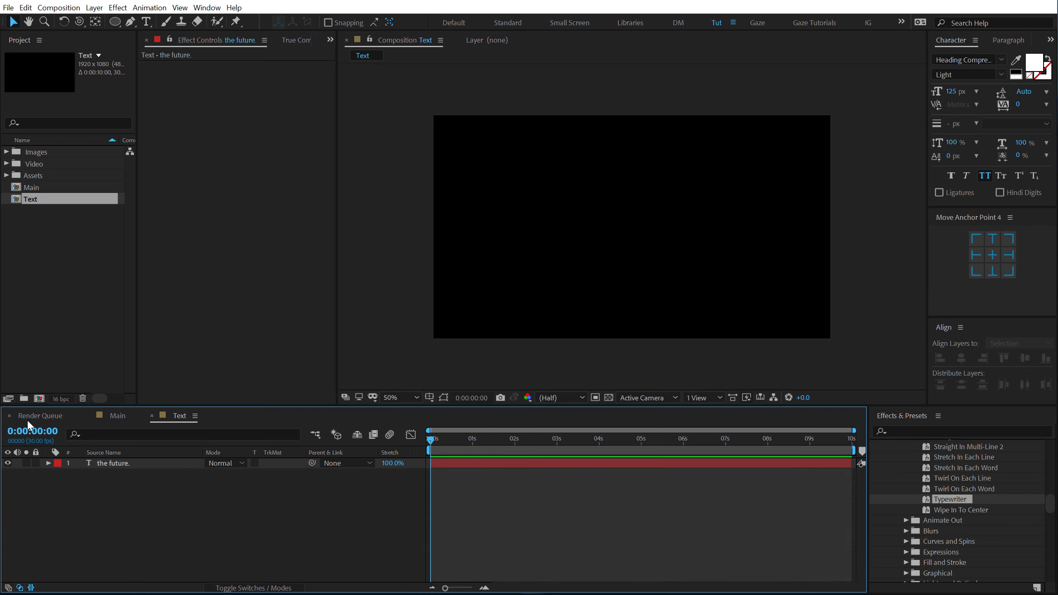
{"action": "left_click", "coordinate": [9, 415]}
Add the Text composition to the Main composition and go to 0:00:04:09
{"action": "left_click", "coordinate": [39, 416]}
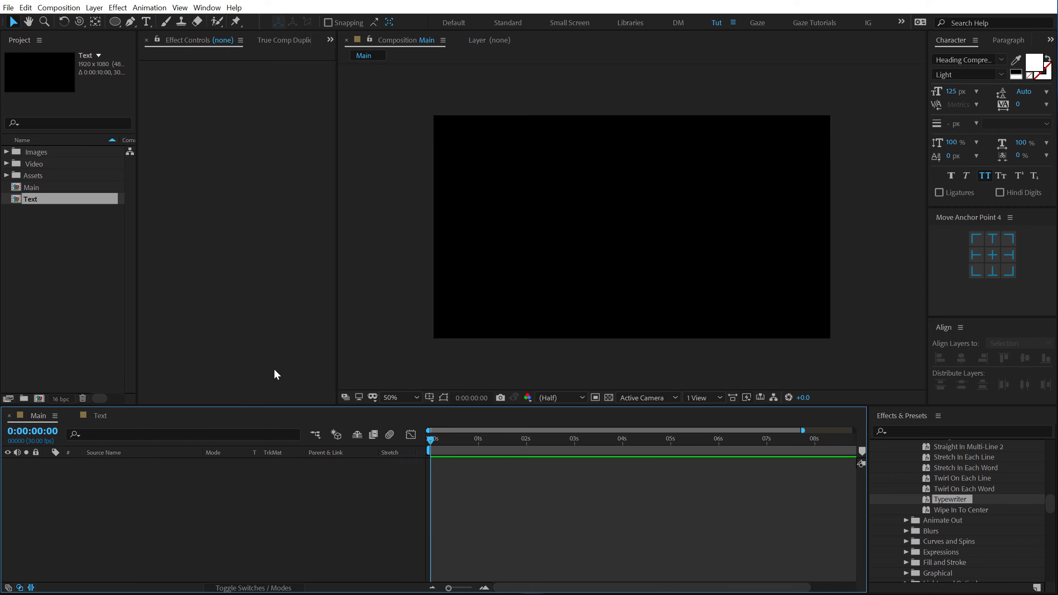
{"action": "left_click_drag", "start_coordinate": [33, 202], "coordinate": [105, 508]}
{"action": "left_click_drag", "start_coordinate": [438, 445], "coordinate": [636, 442]}
{"action": "left_click", "coordinate": [111, 520]}
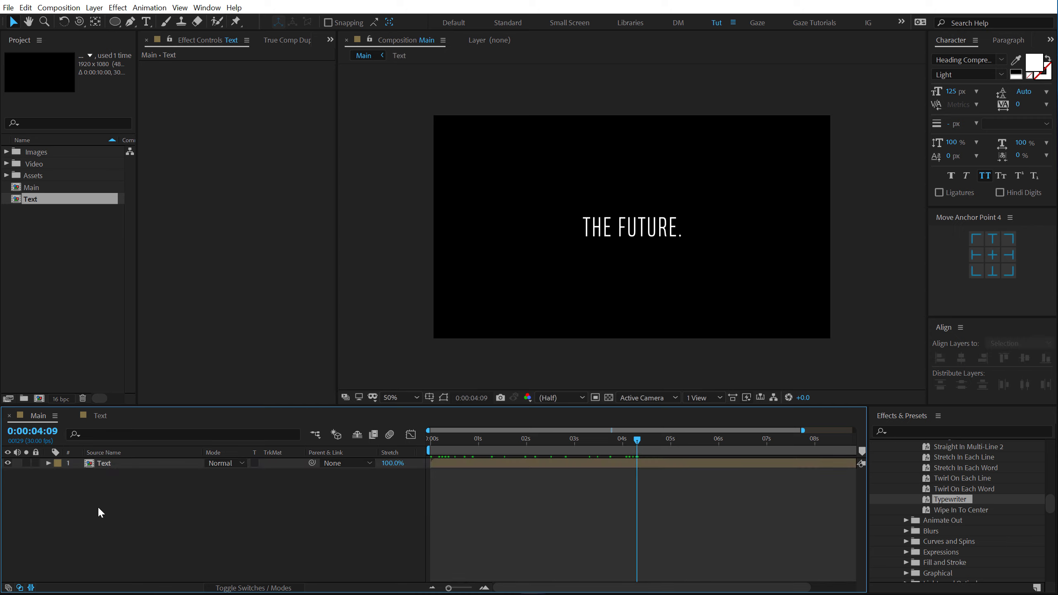
{"action": "key", "text": "ctrl+y"}
{"action": "left_click", "coordinate": [377, 83]}
{"action": "left_click_drag", "start_coordinate": [385, 67], "coordinate": [258, 68]}
{"action": "type", "text": "BG"}
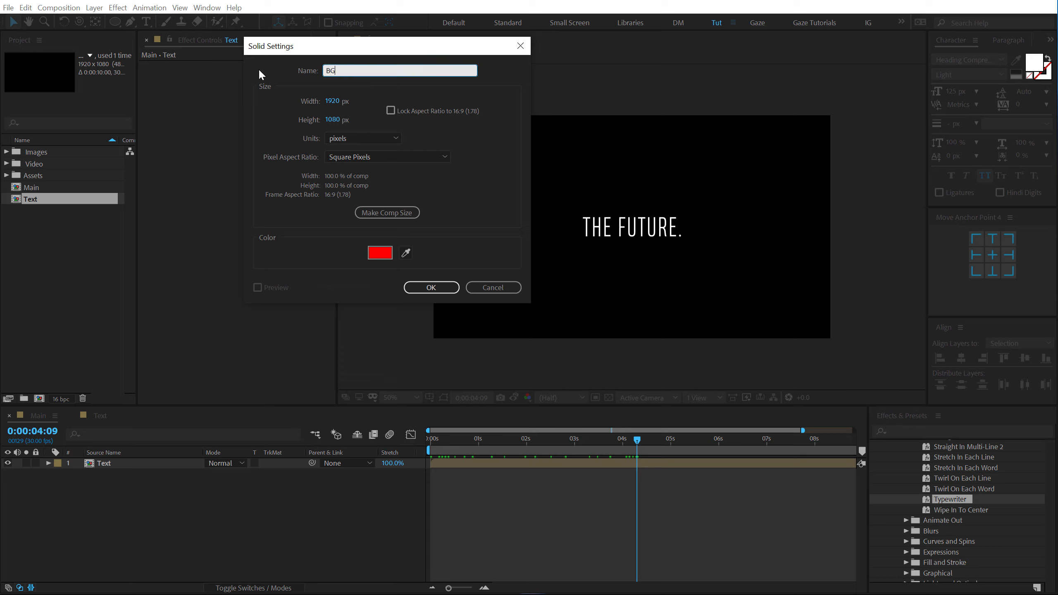
{"action": "left_click", "coordinate": [380, 253]}
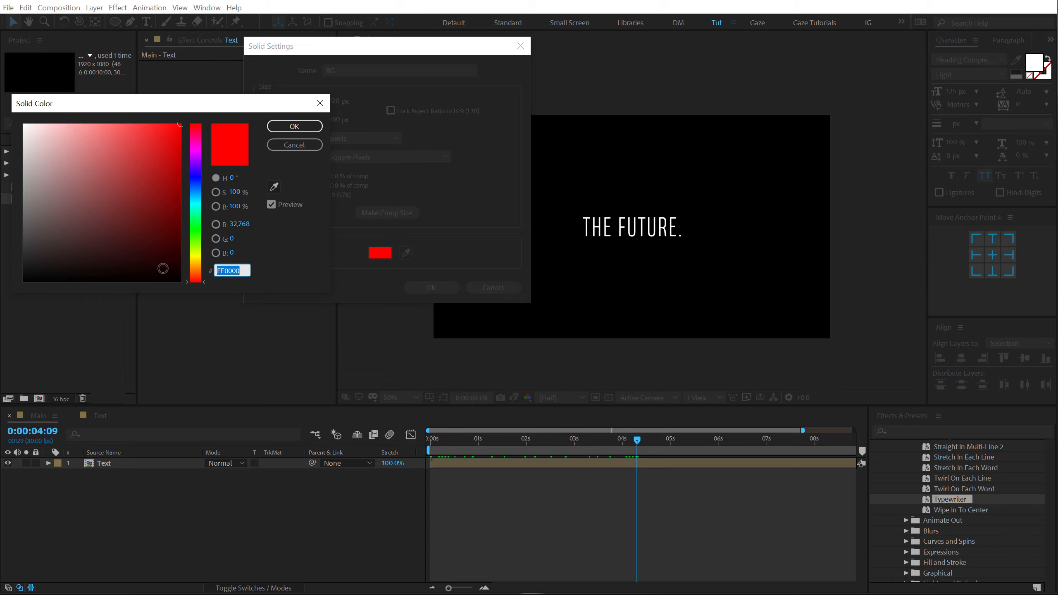
{"action": "left_click_drag", "start_coordinate": [149, 104], "coordinate": [343, 154]}
{"action": "left_click_drag", "start_coordinate": [279, 312], "coordinate": [131, 388]}
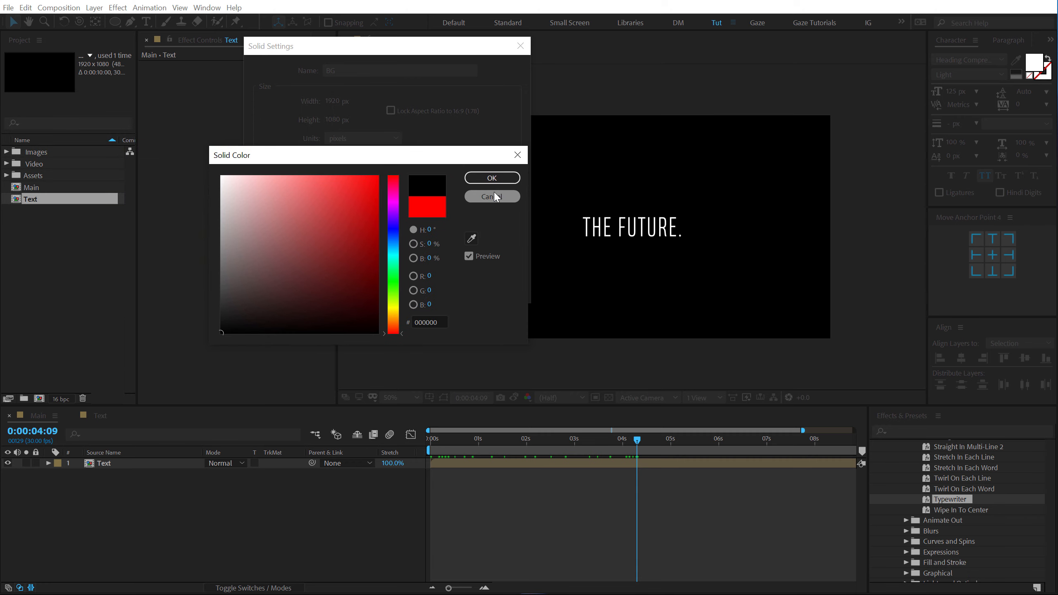
{"action": "left_click", "coordinate": [495, 184]}
{"action": "left_click", "coordinate": [429, 288]}
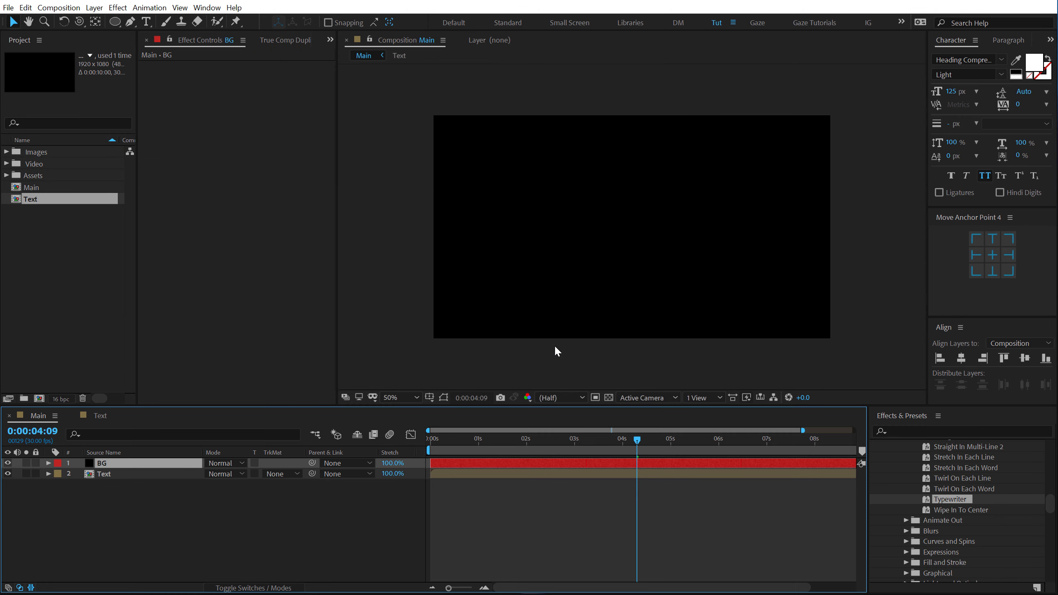
{"action": "key", "text": "ctrl+shift+["}
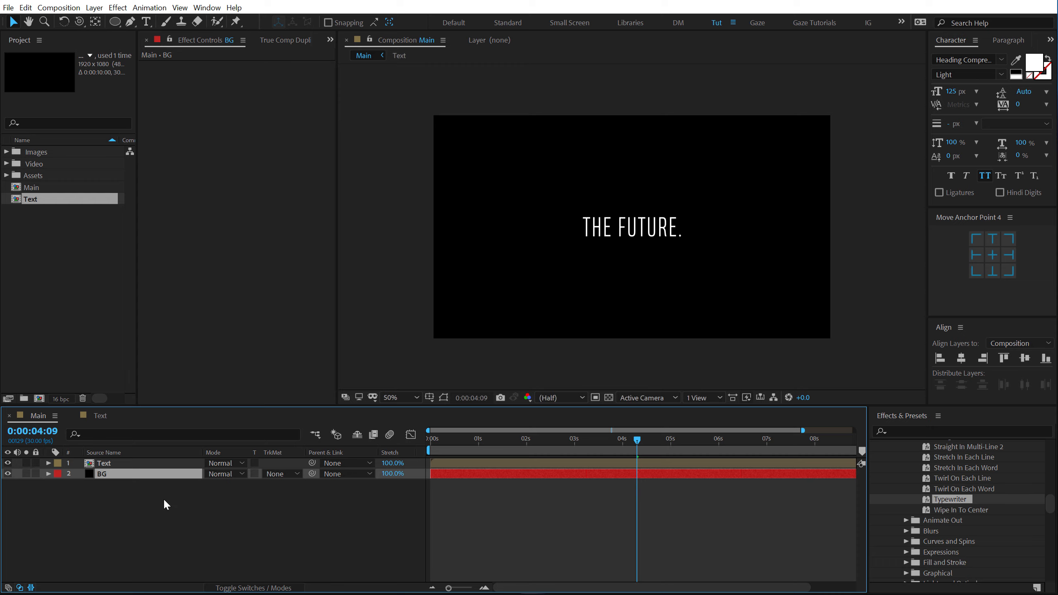
Add the City map image from the Images folder between the Text and BG layers
{"action": "left_click", "coordinate": [86, 367]}
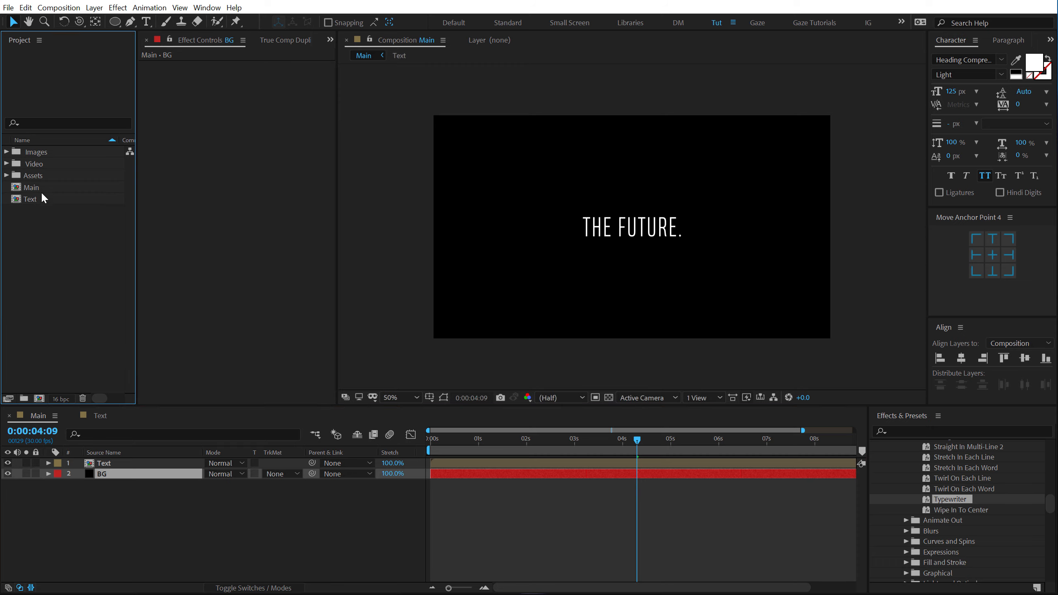
{"action": "left_click", "coordinate": [6, 151]}
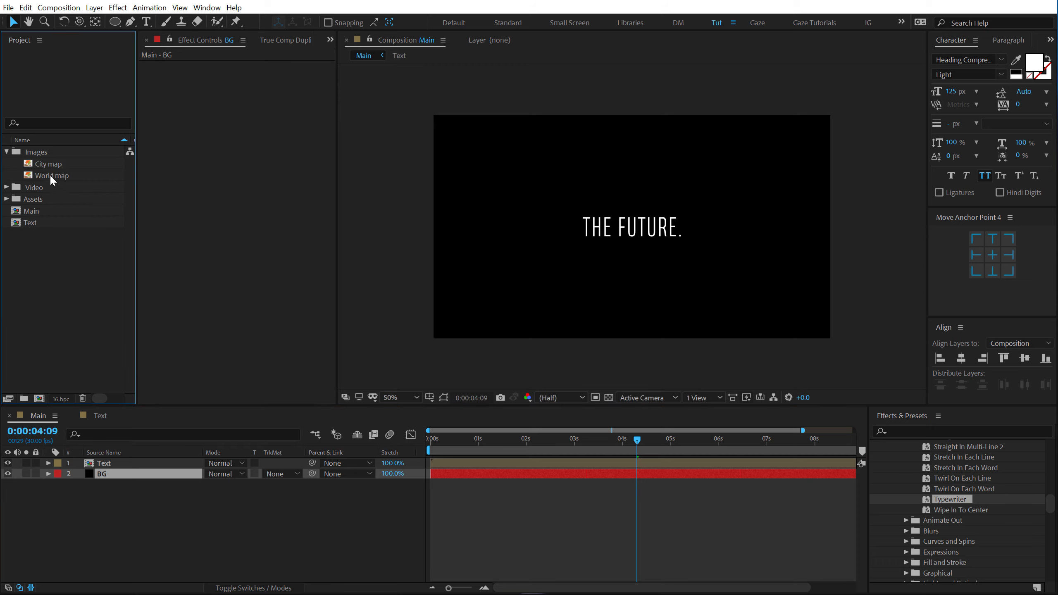
{"action": "left_click_drag", "start_coordinate": [48, 164], "coordinate": [116, 475]}
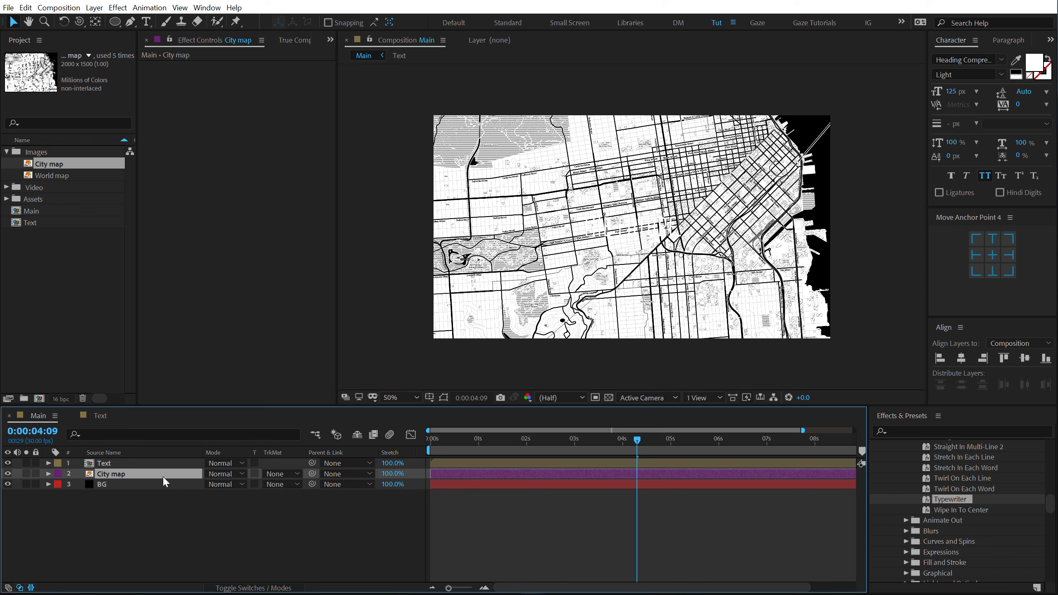
Make the Text and City map layers 3D and show layer outlines in the viewer
{"action": "key", "text": "F4"}
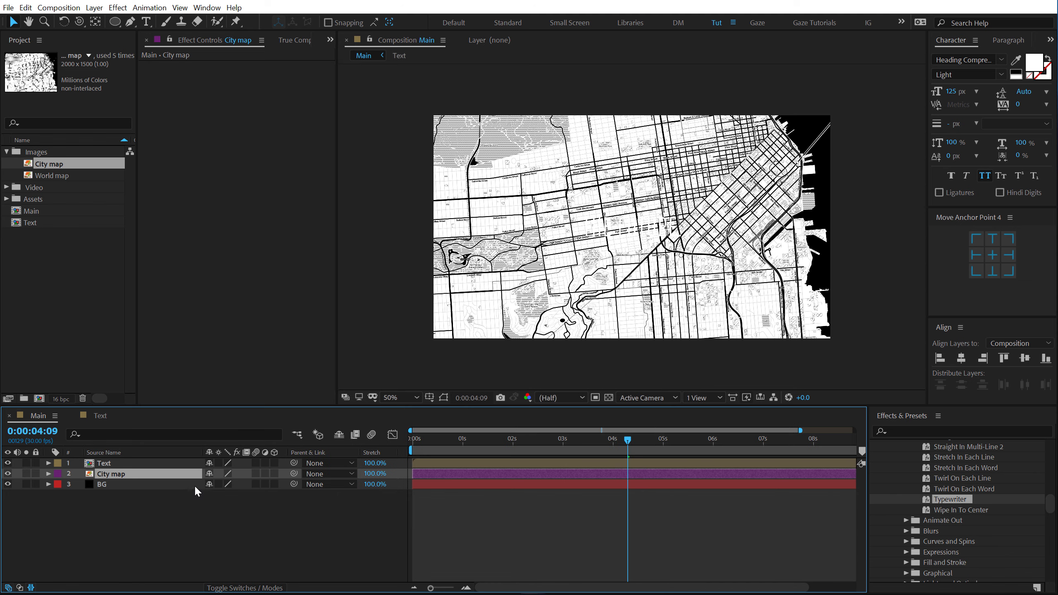
{"action": "left_click", "coordinate": [274, 474]}
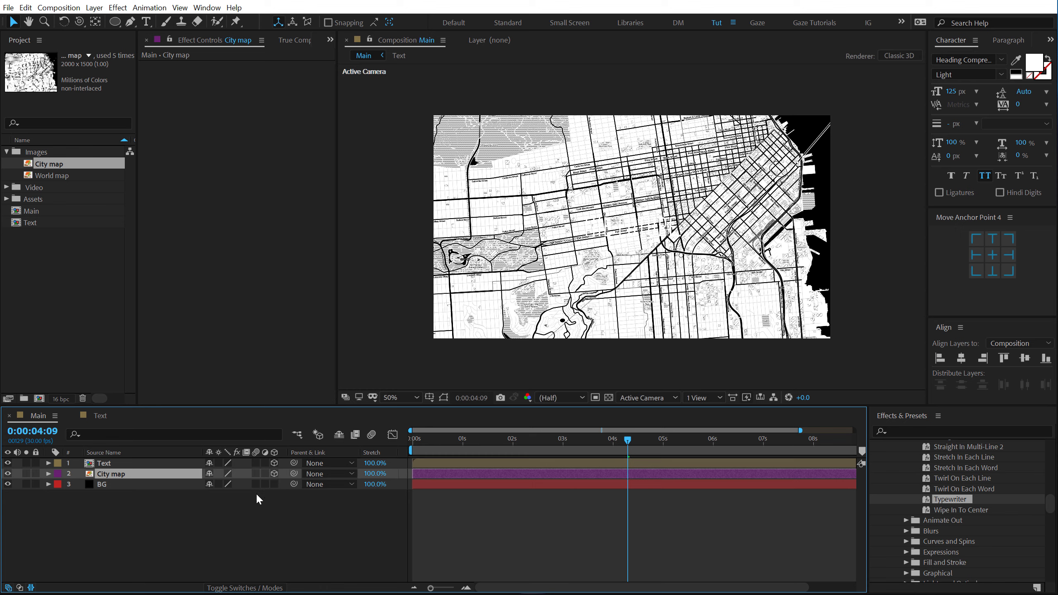
{"action": "left_click", "coordinate": [444, 397]}
{"action": "left_click", "coordinate": [173, 511]}
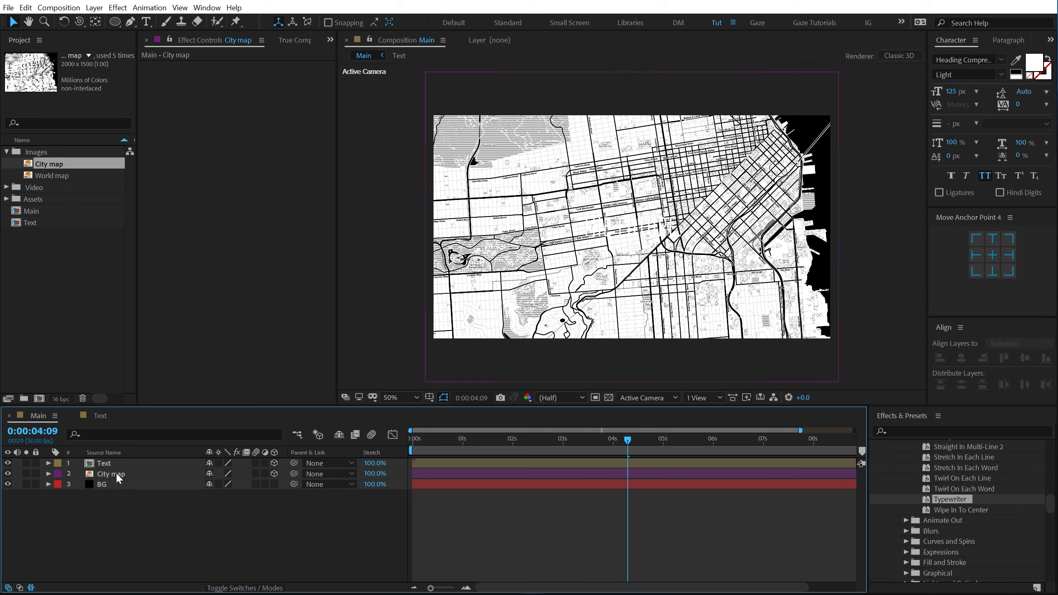
{"action": "left_click", "coordinate": [117, 478]}
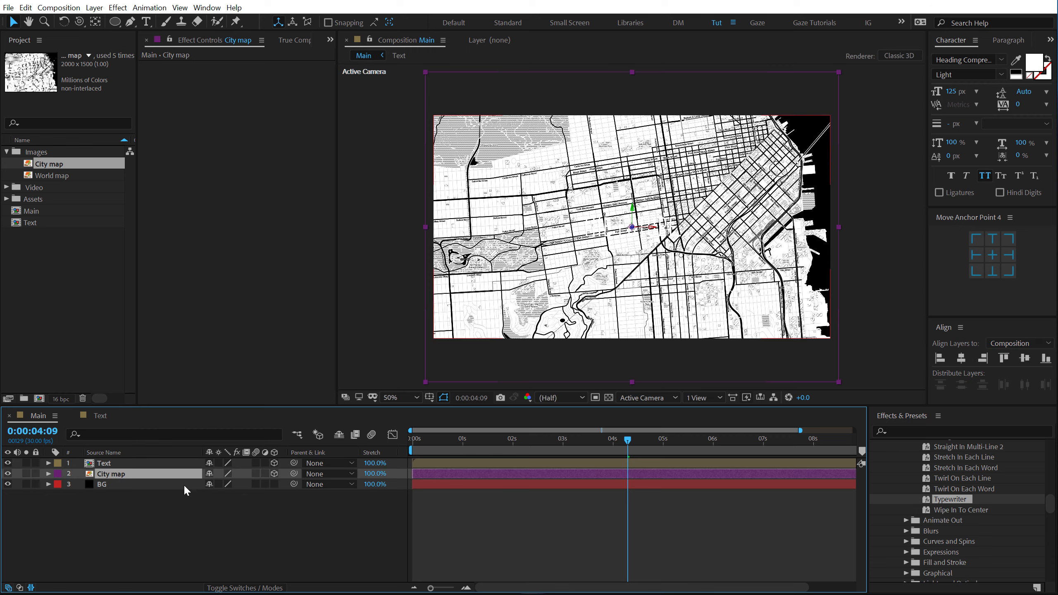
Add a two-node camera to the Main composition, choosing its lens preset
{"action": "right_click", "coordinate": [121, 529]}
{"action": "mouse_move", "coordinate": [197, 412]}
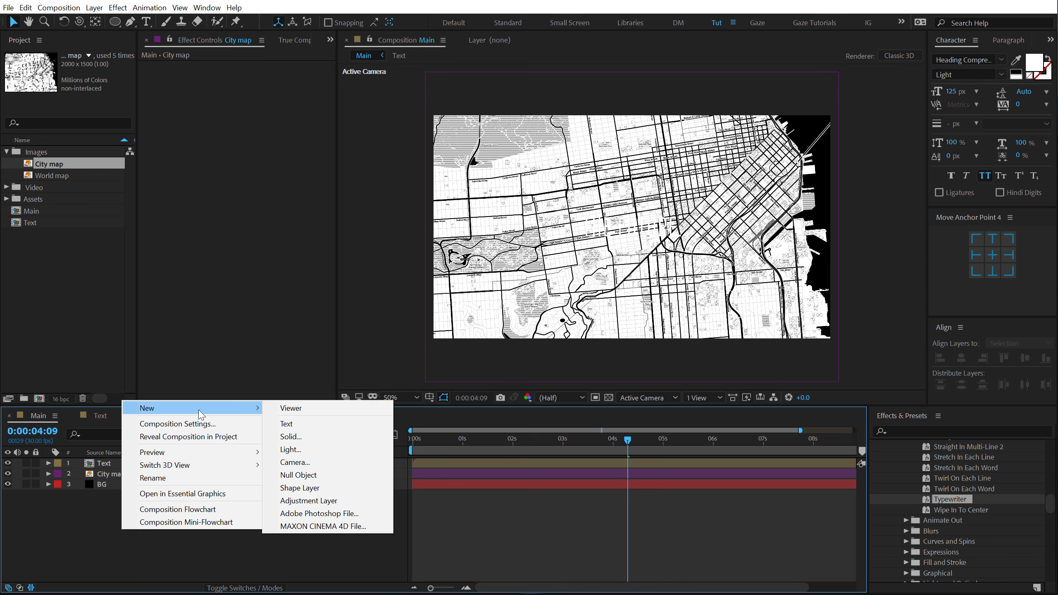
{"action": "left_click", "coordinate": [300, 462]}
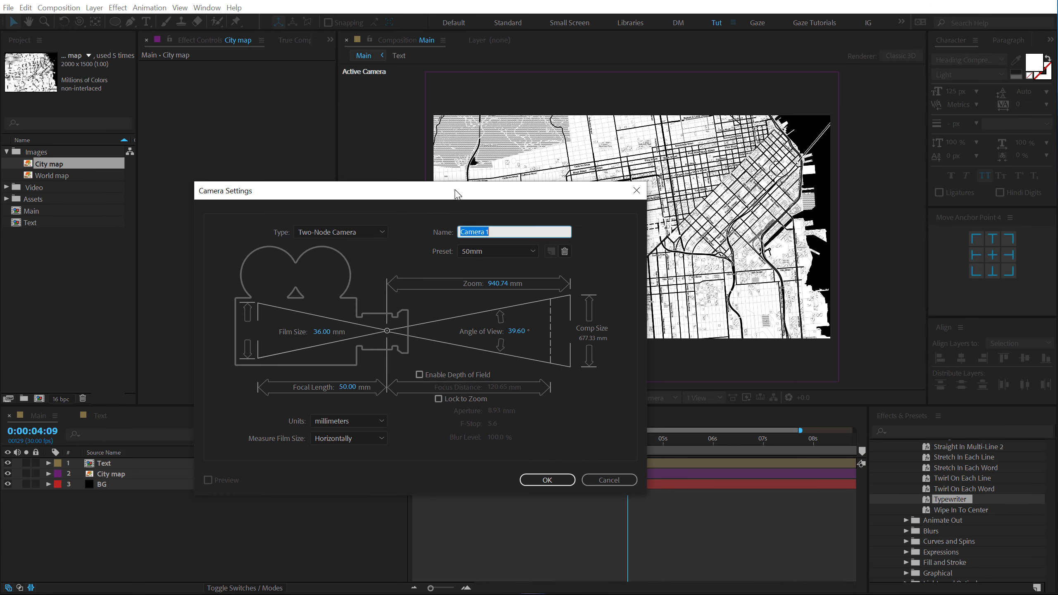
{"action": "left_click", "coordinate": [490, 252]}
{"action": "left_click", "coordinate": [481, 350]}
{"action": "left_click", "coordinate": [547, 480]}
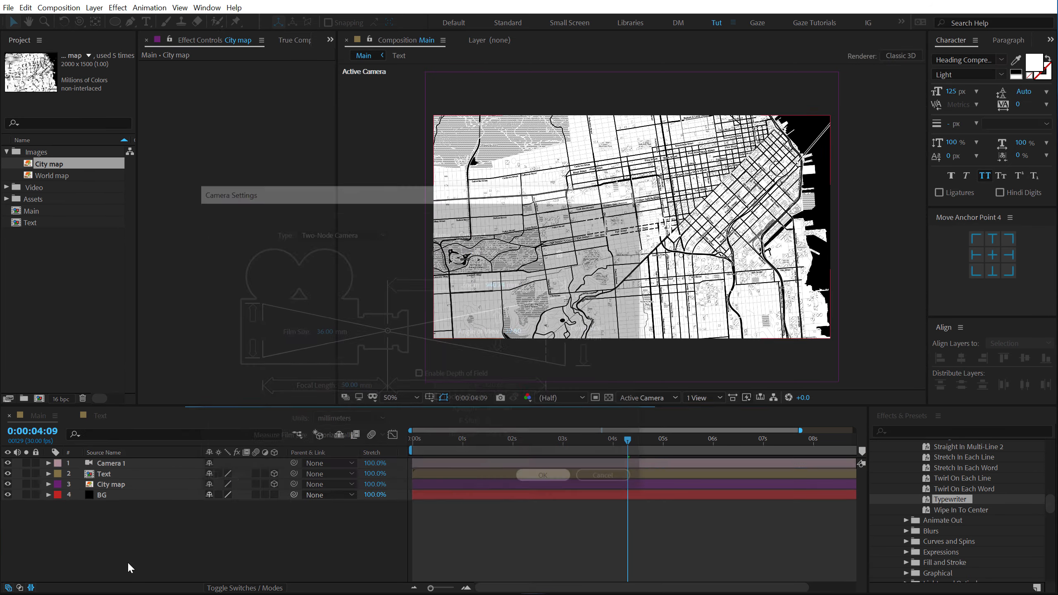
Add a null object, centre its anchor point, and align it to the centre of the composition
{"action": "right_click", "coordinate": [139, 557]}
{"action": "mouse_move", "coordinate": [225, 436]}
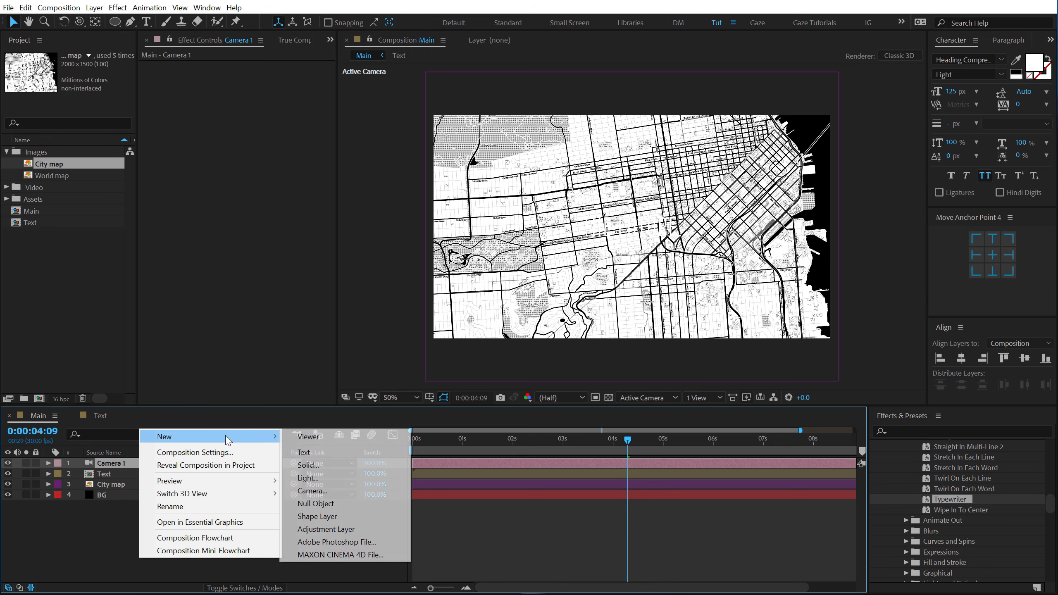
{"action": "left_click", "coordinate": [316, 504]}
{"action": "left_click", "coordinate": [274, 463]}
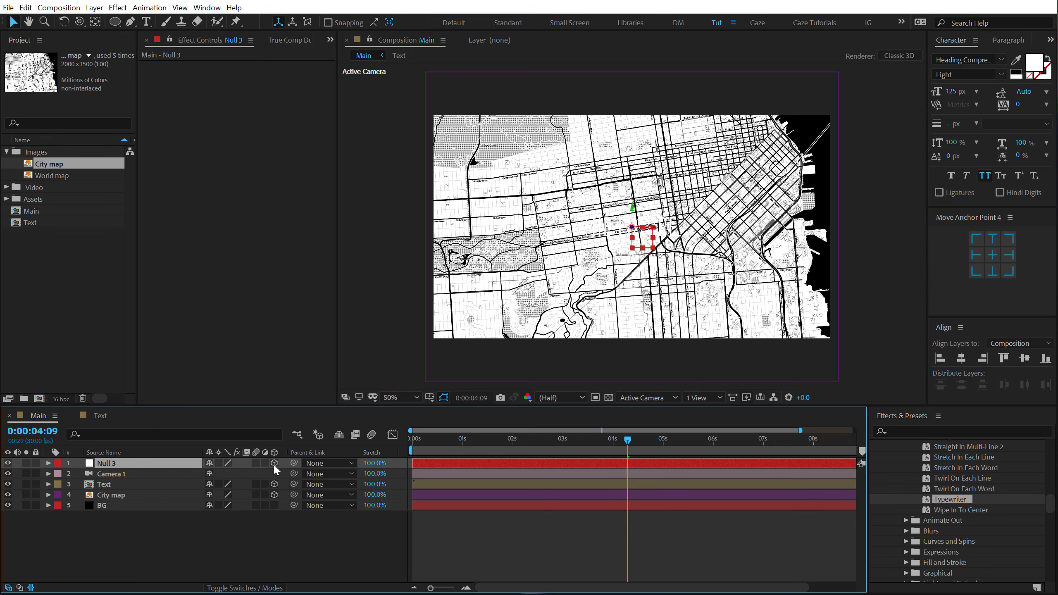
{"action": "left_click", "coordinate": [274, 463]}
{"action": "left_click", "coordinate": [96, 22]}
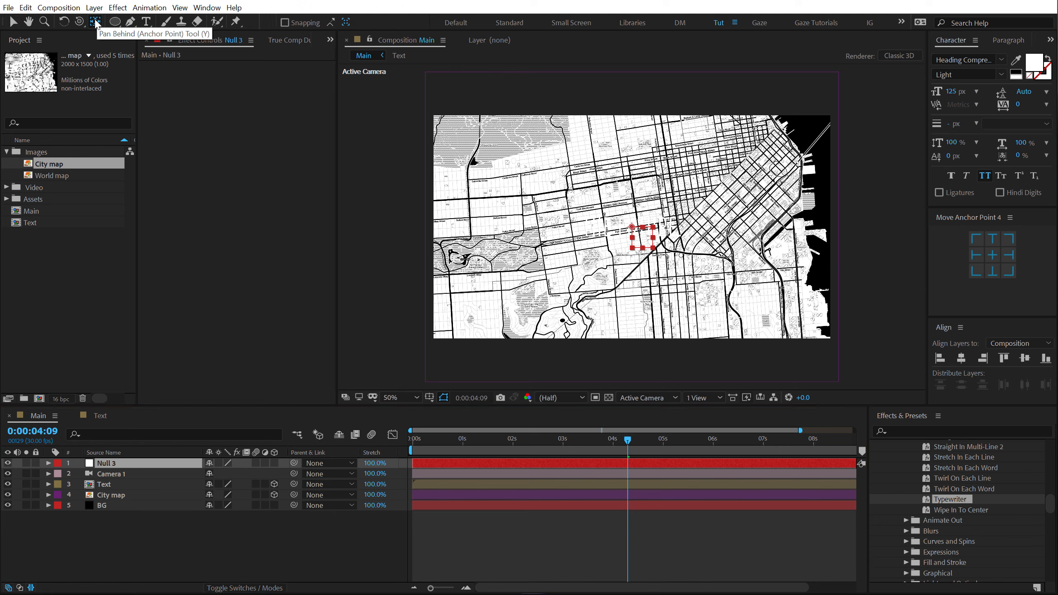
{"action": "left_click", "coordinate": [958, 359]}
{"action": "left_click", "coordinate": [1025, 359]}
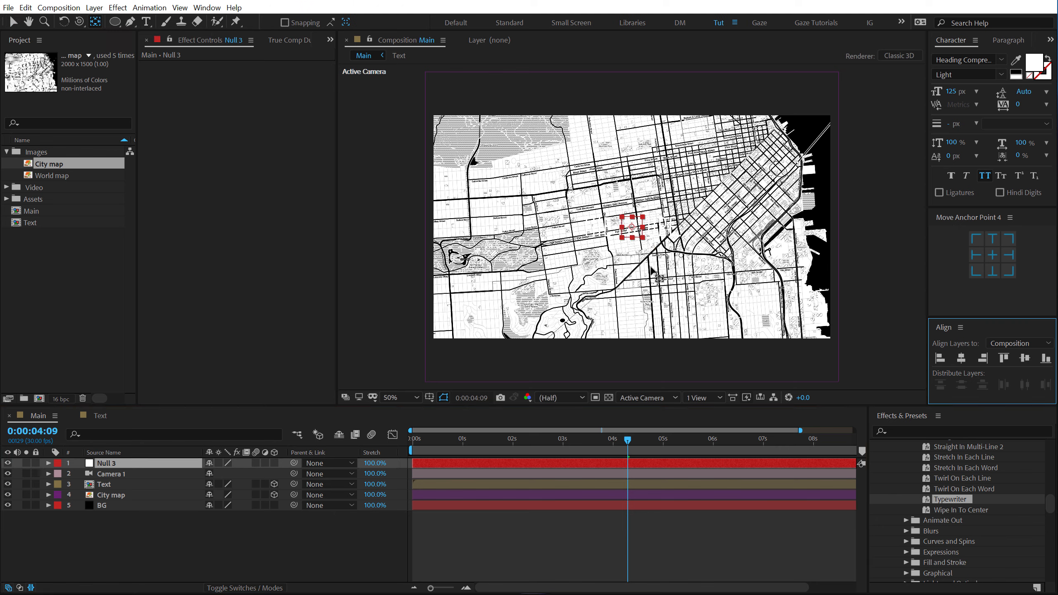
Make the null object 3D and parent Camera 1 to it
{"action": "left_click", "coordinate": [274, 463]}
{"action": "left_click", "coordinate": [109, 474]}
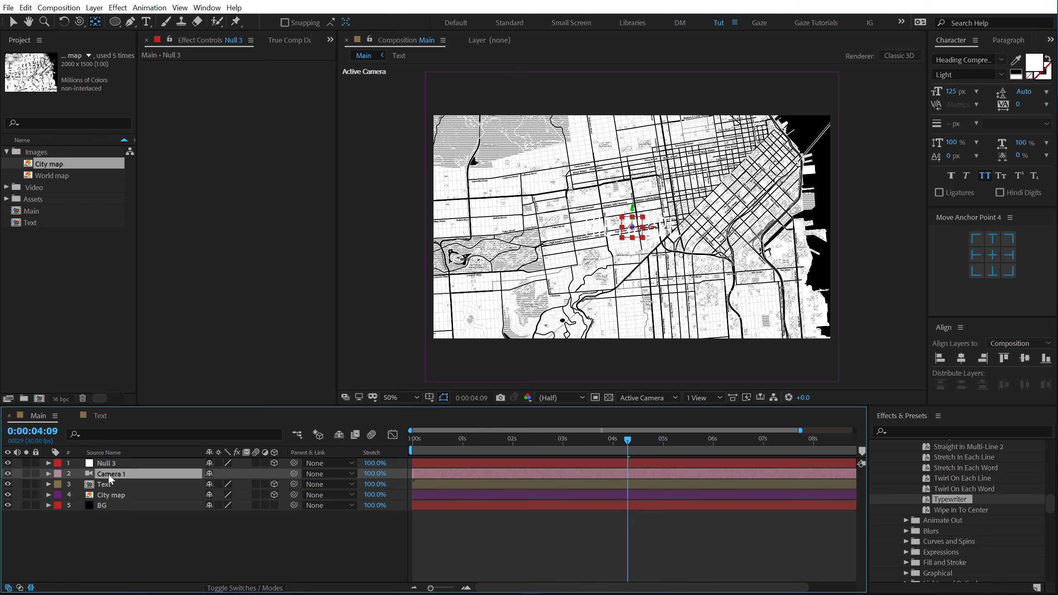
{"action": "left_click_drag", "start_coordinate": [294, 474], "coordinate": [103, 466]}
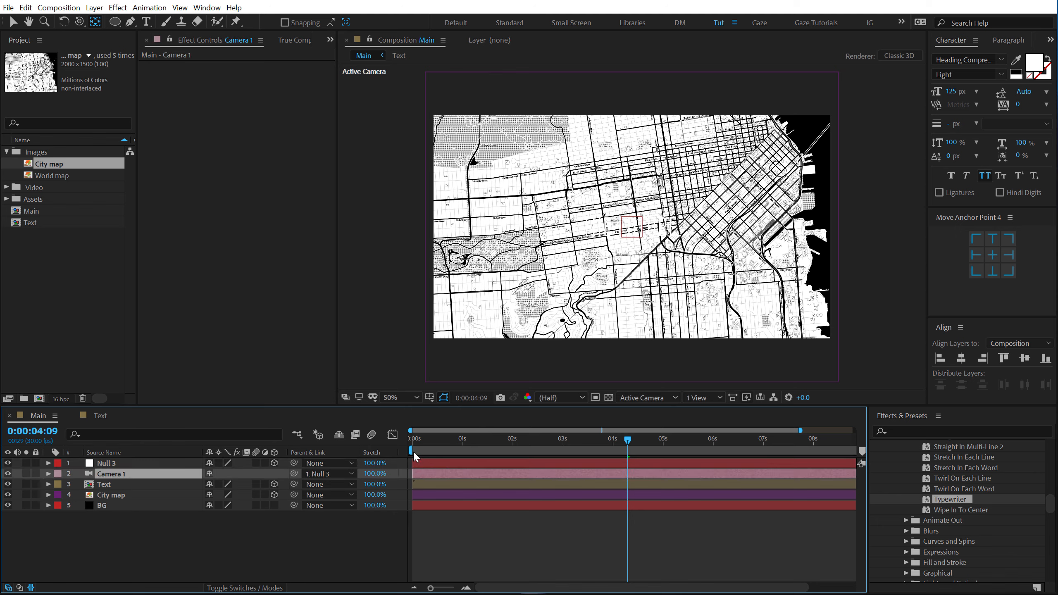
{"action": "right_click", "coordinate": [401, 449]}
{"action": "mouse_move", "coordinate": [456, 485]}
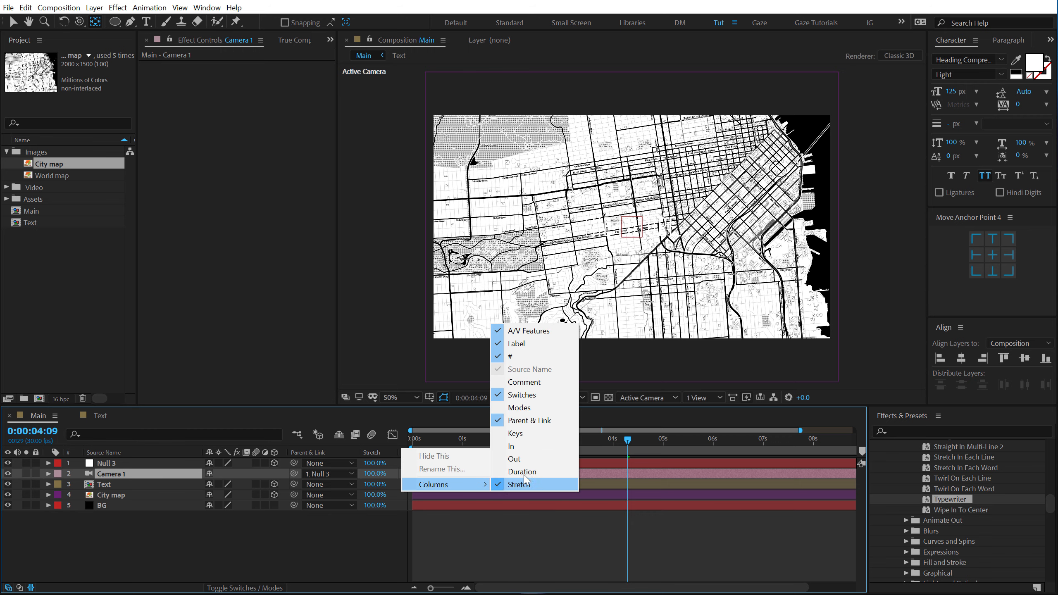
{"action": "left_click", "coordinate": [207, 543]}
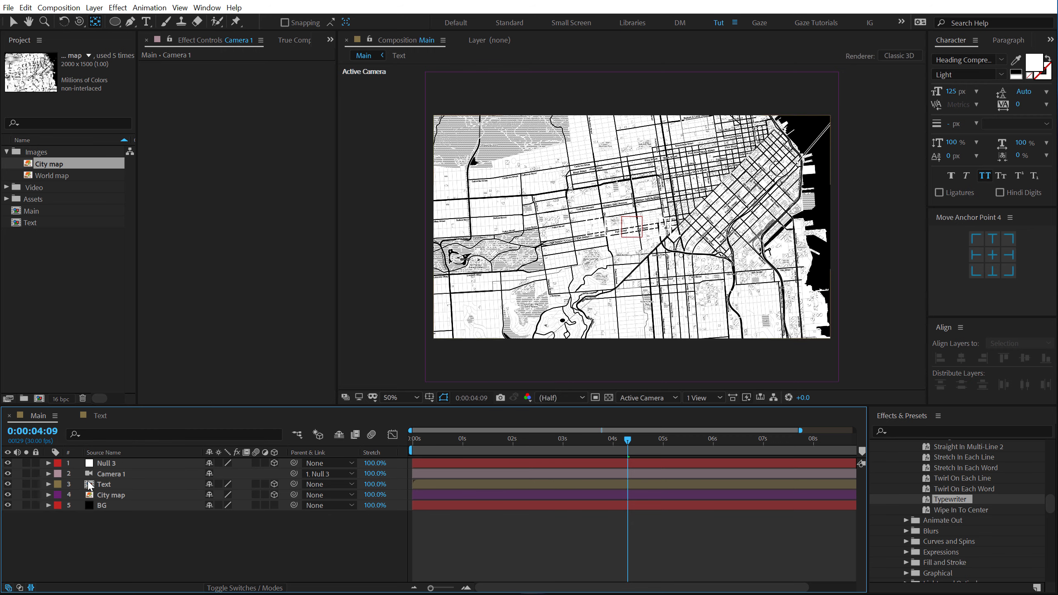
Rename the null layer as C_Control
{"action": "left_click", "coordinate": [105, 464]}
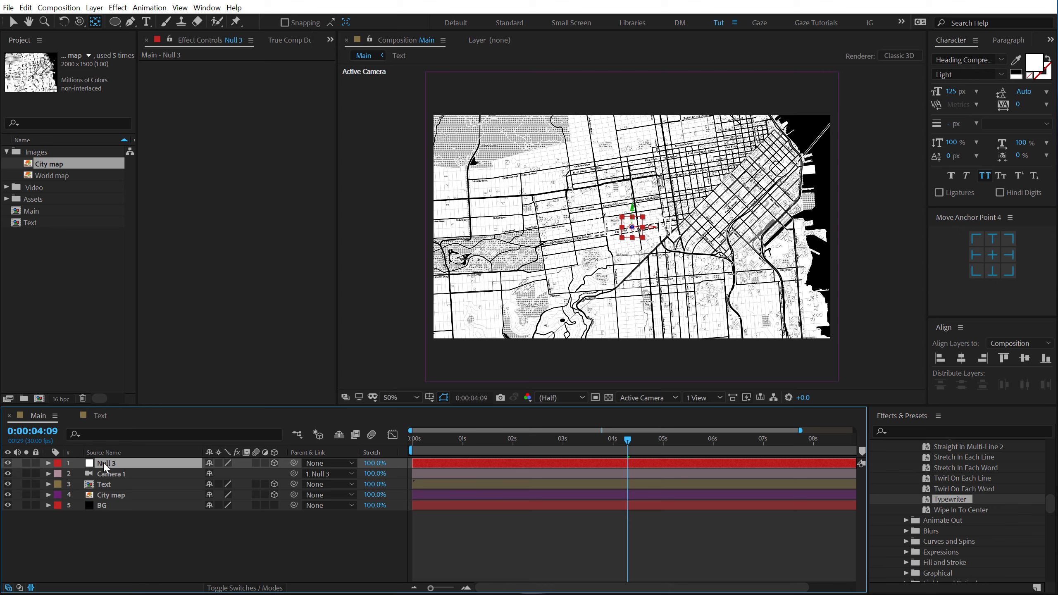
{"action": "key", "text": "Return"}
{"action": "type", "text": "C_ Control"}
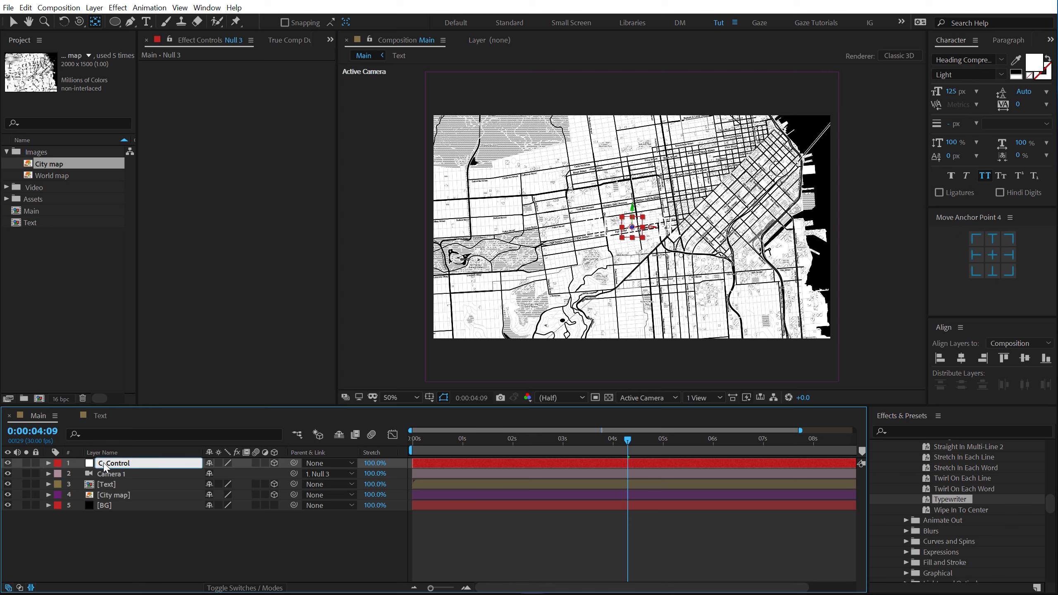
{"action": "left_click", "coordinate": [124, 541]}
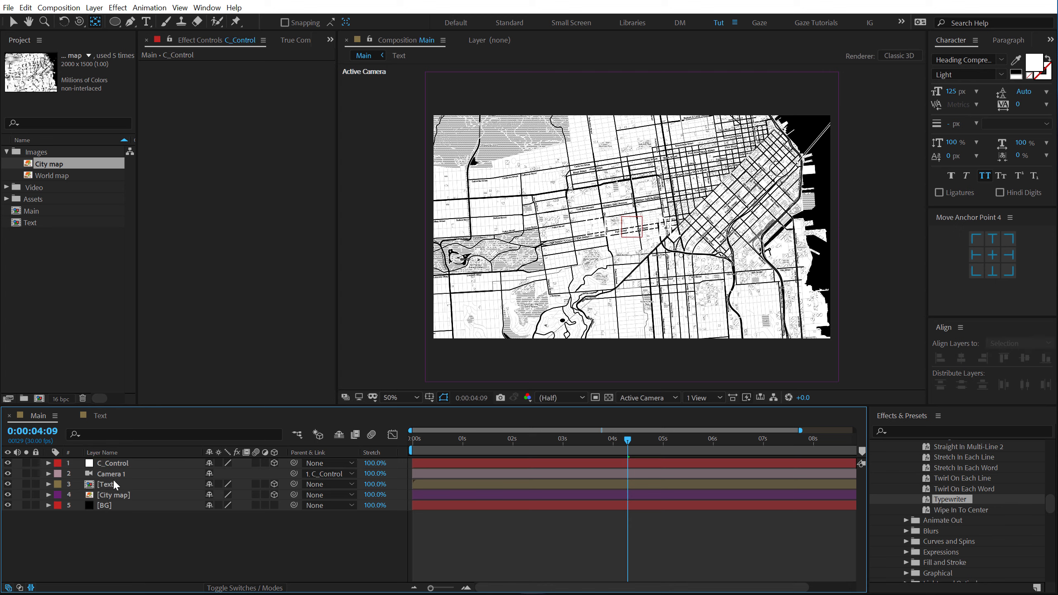
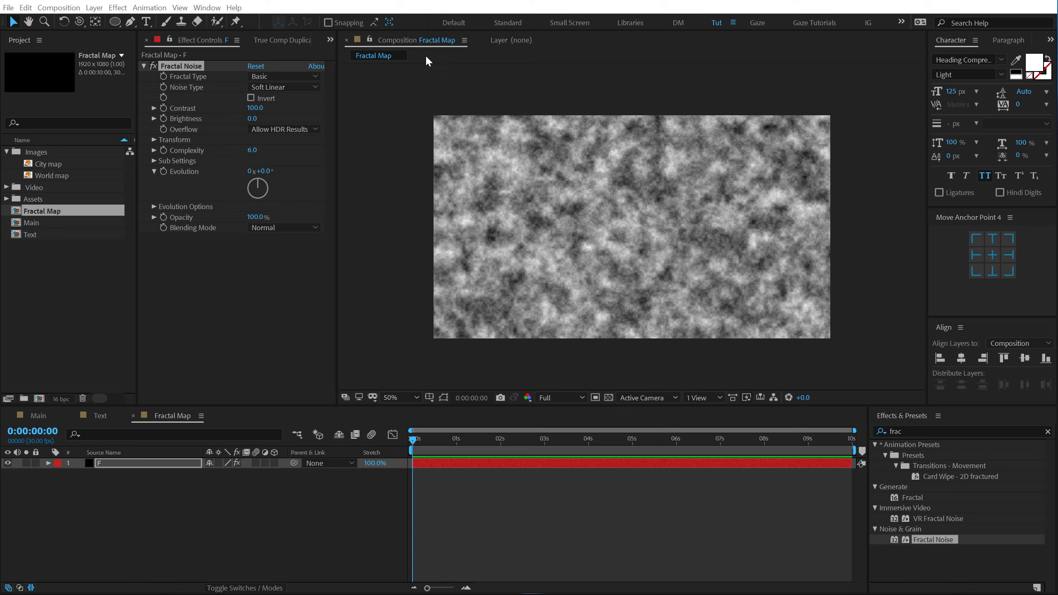
Set the Fractal Noise effect's Noise Type to Block on the F solid in the Fractal Map composition
{"action": "left_click", "coordinate": [267, 87]}
{"action": "left_click", "coordinate": [278, 88]}
{"action": "left_click", "coordinate": [278, 86]}
{"action": "left_click", "coordinate": [278, 97]}
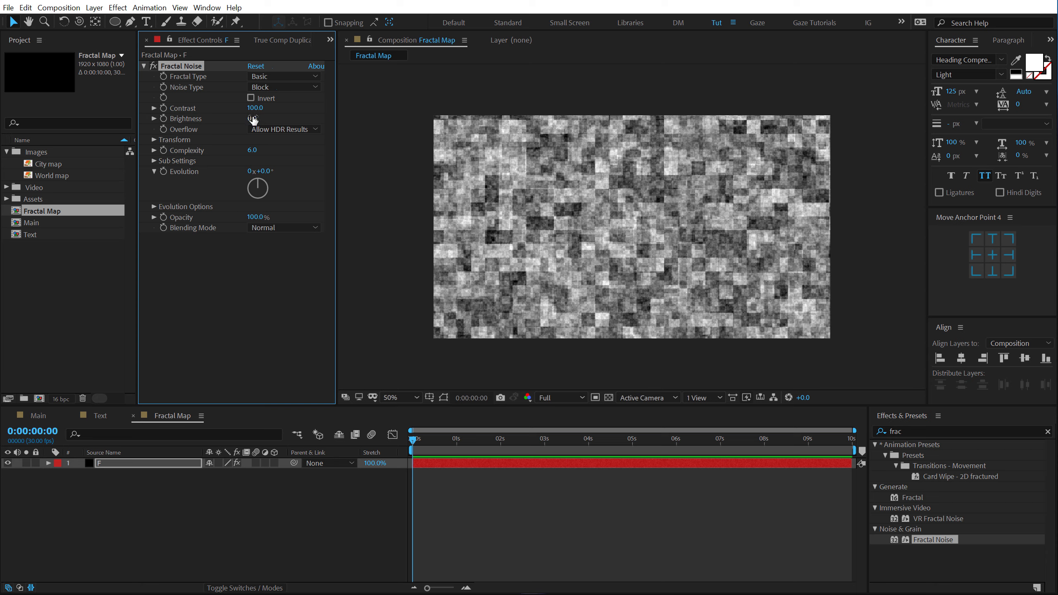
Set the Fractal Noise Contrast to 798, Brightness to -106 and Complexity to 1
{"action": "left_click_drag", "start_coordinate": [255, 108], "coordinate": [787, 116]}
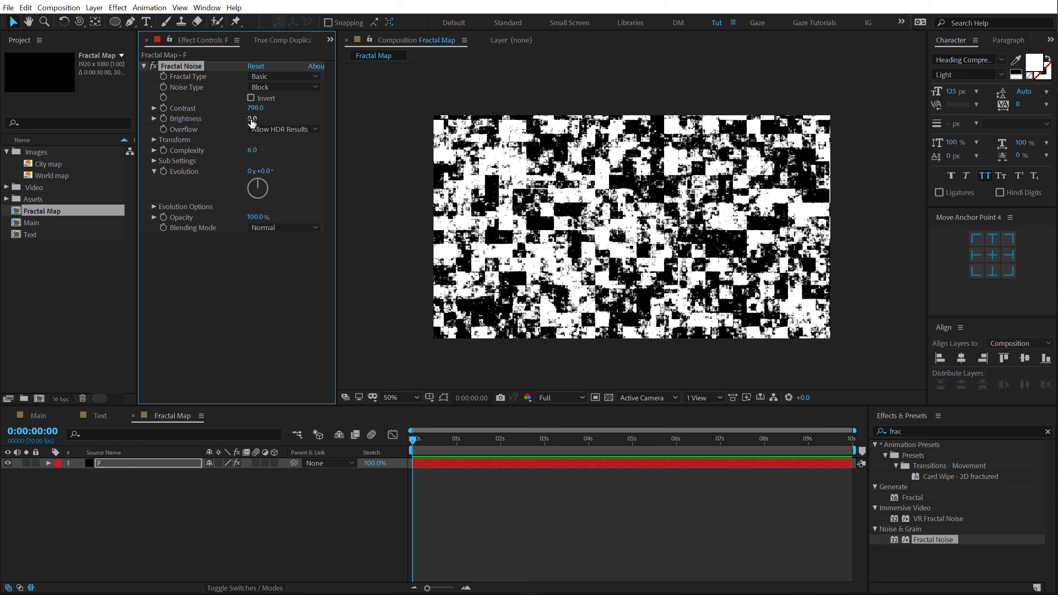
{"action": "left_click_drag", "start_coordinate": [252, 119], "coordinate": [190, 125]}
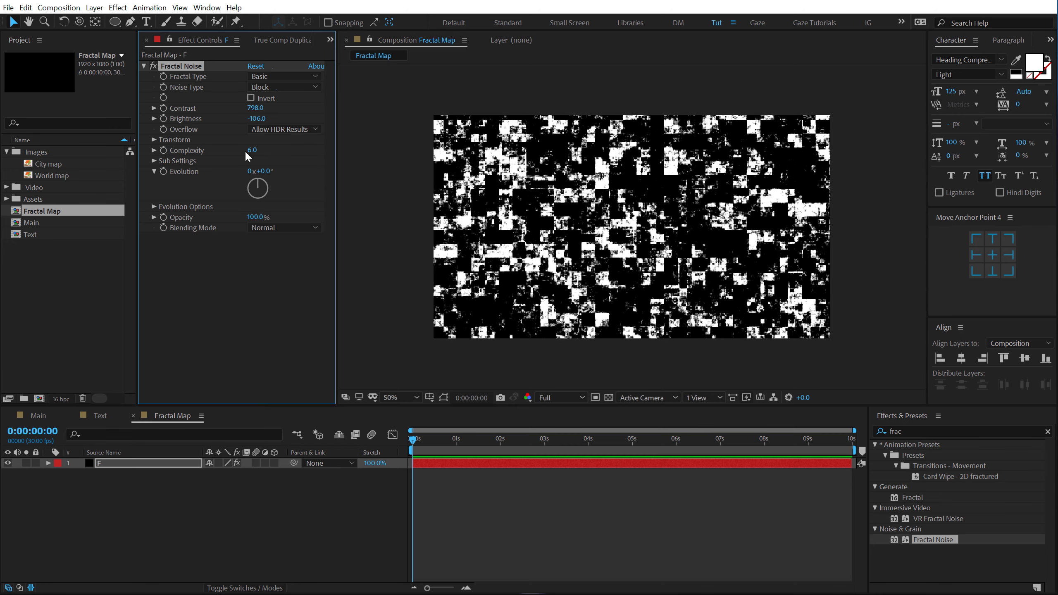
{"action": "left_click_drag", "start_coordinate": [252, 152], "coordinate": [0, 167]}
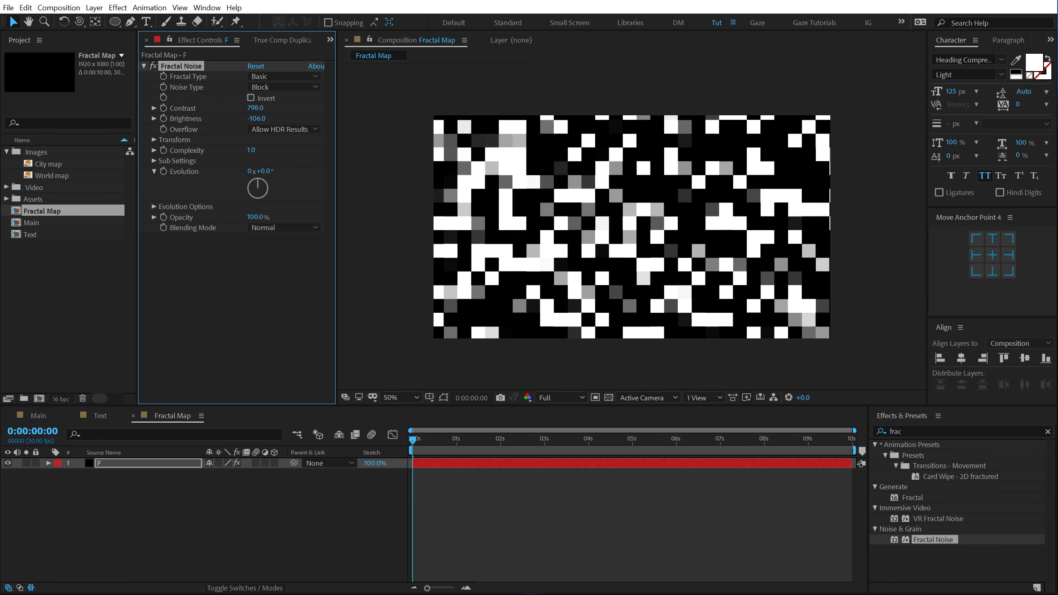
Set the Fractal Noise Scale to 200 on the F solid in the Fractal Map composition
{"action": "left_click", "coordinate": [153, 140]}
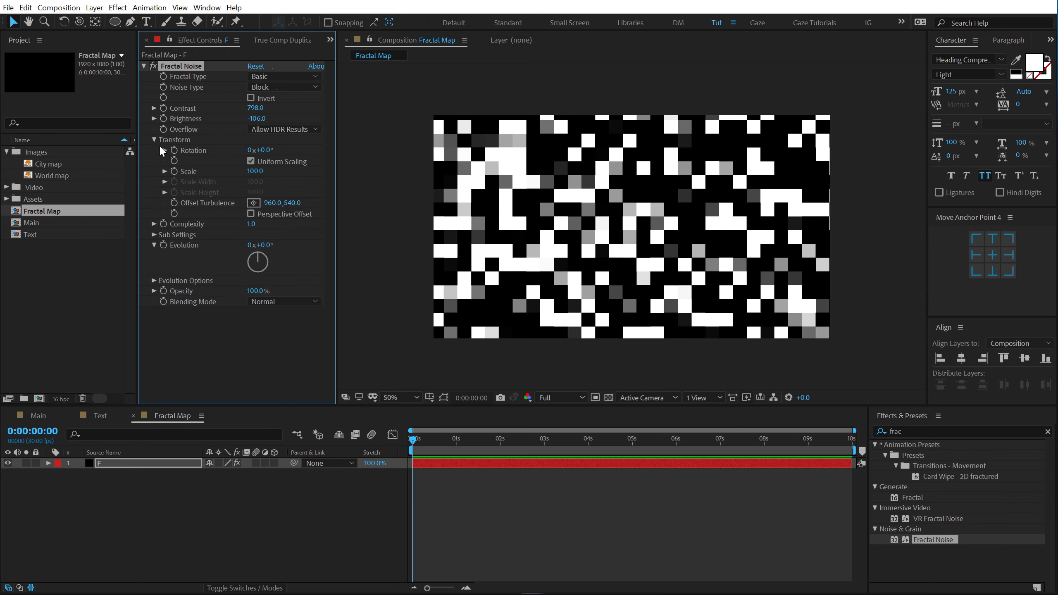
{"action": "left_click", "coordinate": [255, 171]}
{"action": "type", "text": "200"}
{"action": "key", "text": "Return"}
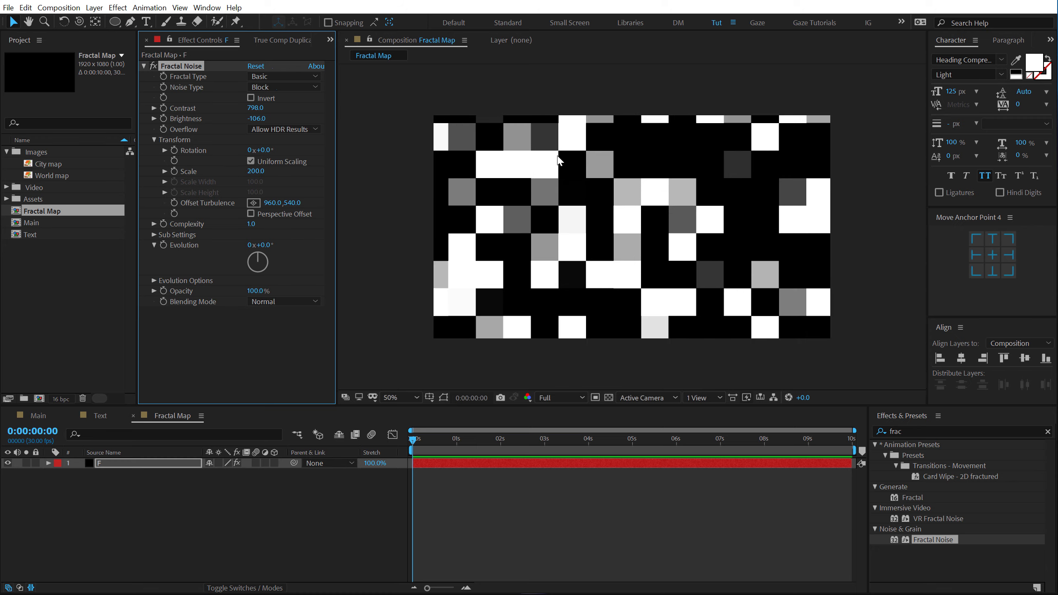
Add the expression time*50 to the Fractal Noise Evolution, preview the animation and collapse the F layer's properties
{"action": "left_click", "coordinate": [164, 245], "text": "alt"}
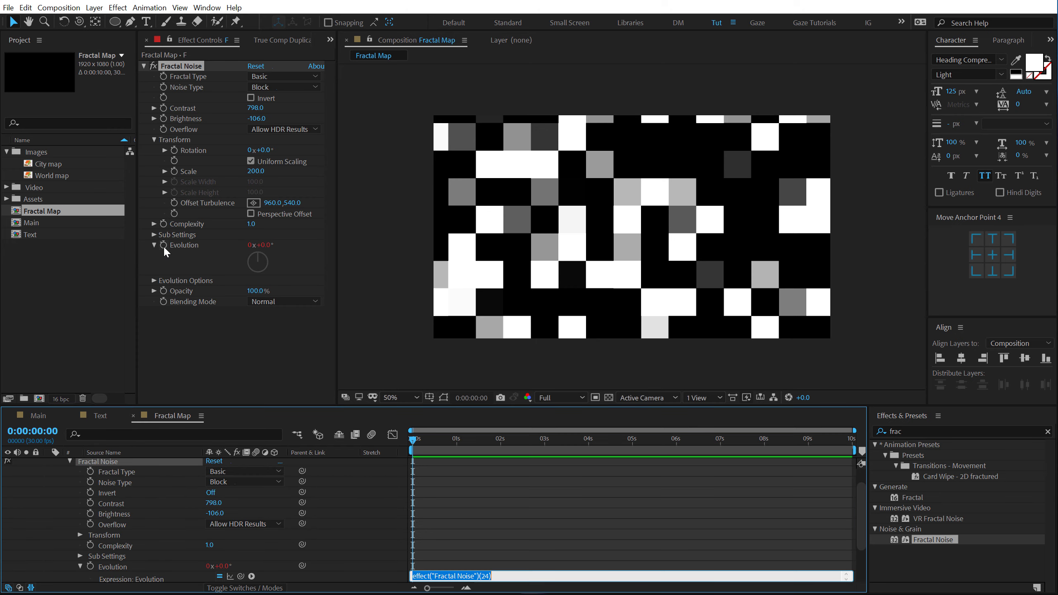
{"action": "type", "text": "time"}
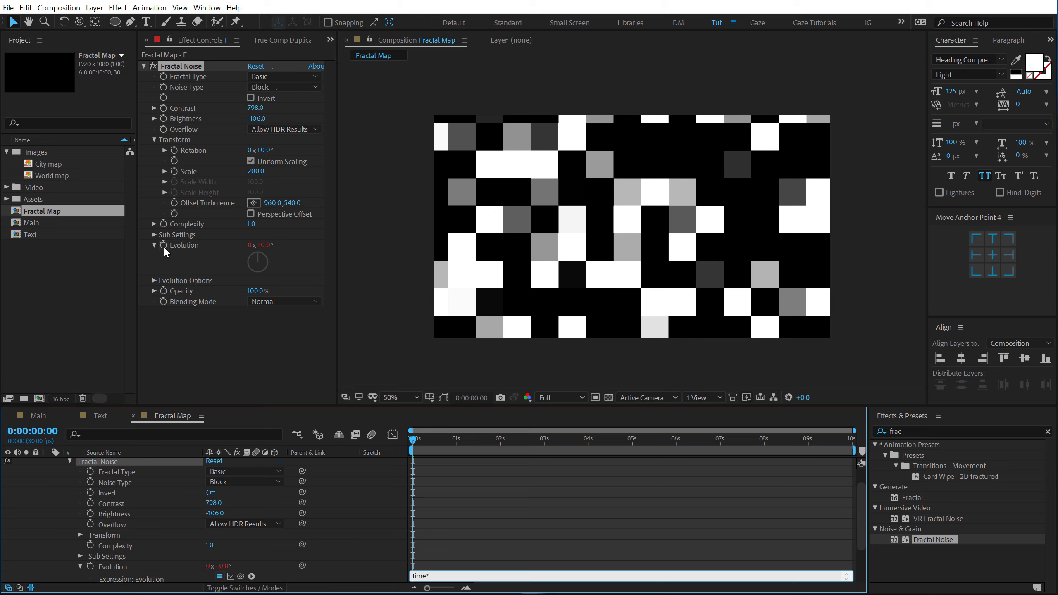
{"action": "type", "text": "*50"}
{"action": "left_click", "coordinate": [489, 494]}
{"action": "key", "text": "space"}
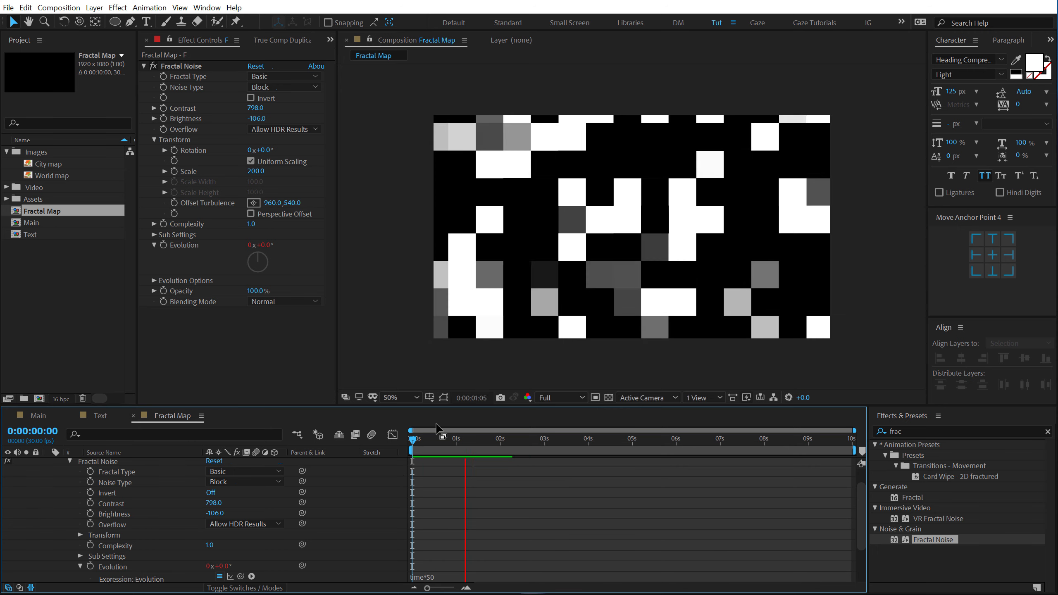
{"action": "key", "text": "space"}
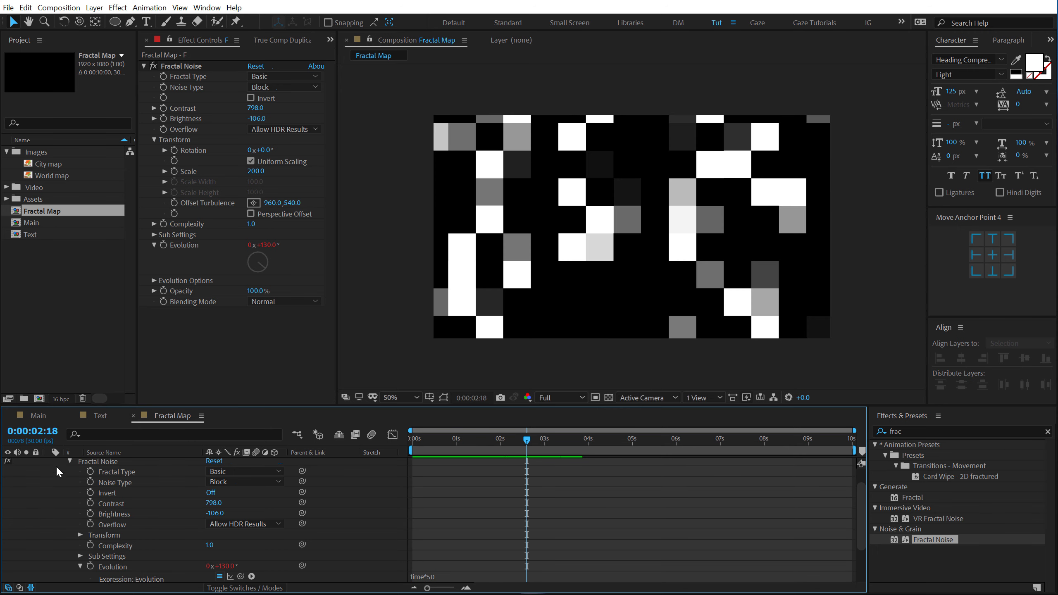
{"action": "scroll", "coordinate": [56, 465], "scroll_direction": "up", "scroll_amount": 1}
{"action": "left_click", "coordinate": [48, 464]}
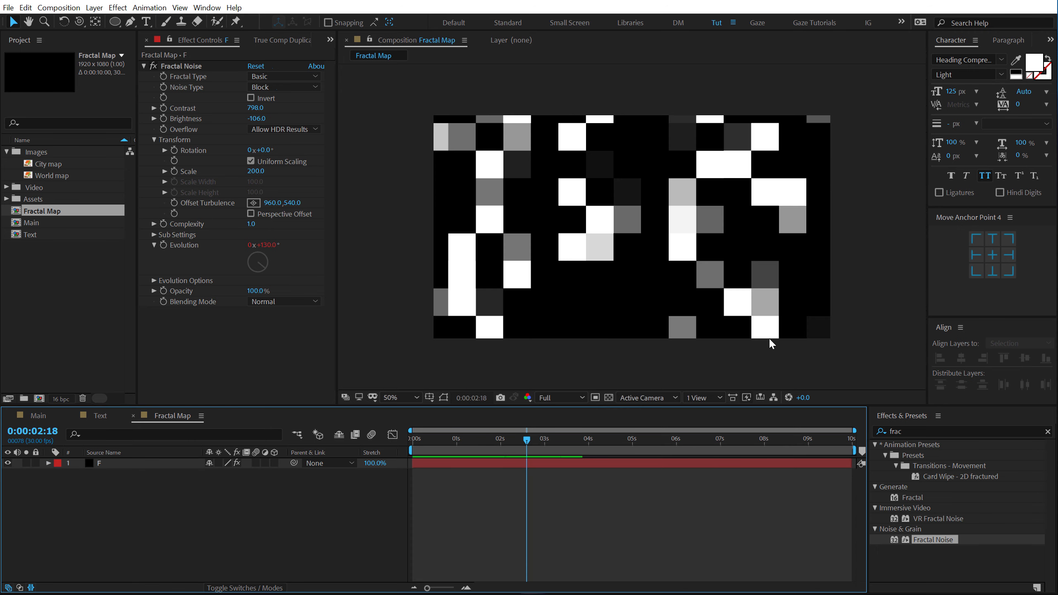
Copy the F solid from Fractal Map into the Main composition and place it directly above the City map layer
{"action": "left_click", "coordinate": [105, 465]}
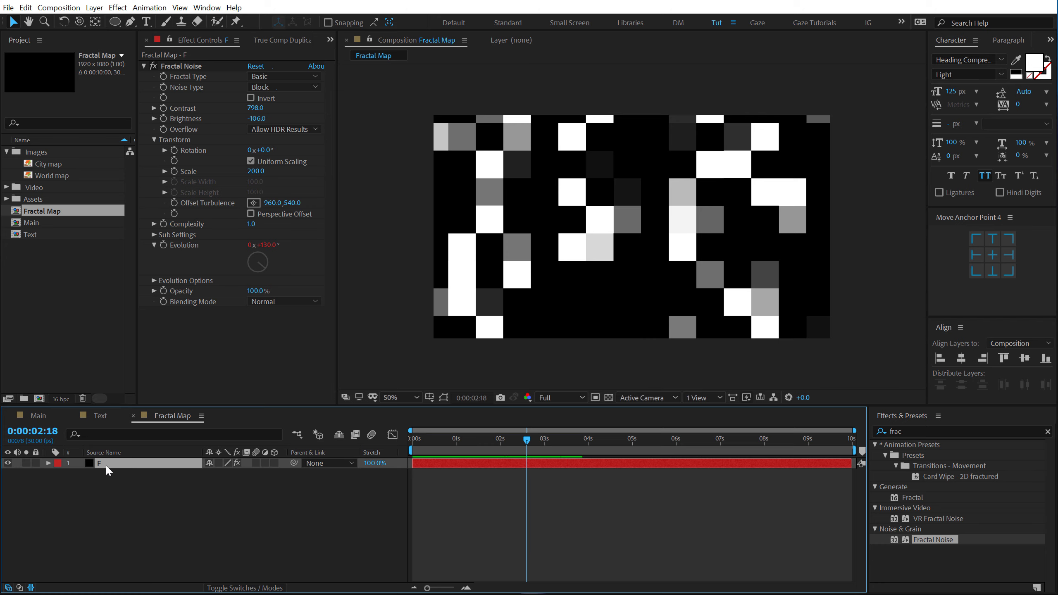
{"action": "left_click", "coordinate": [42, 416]}
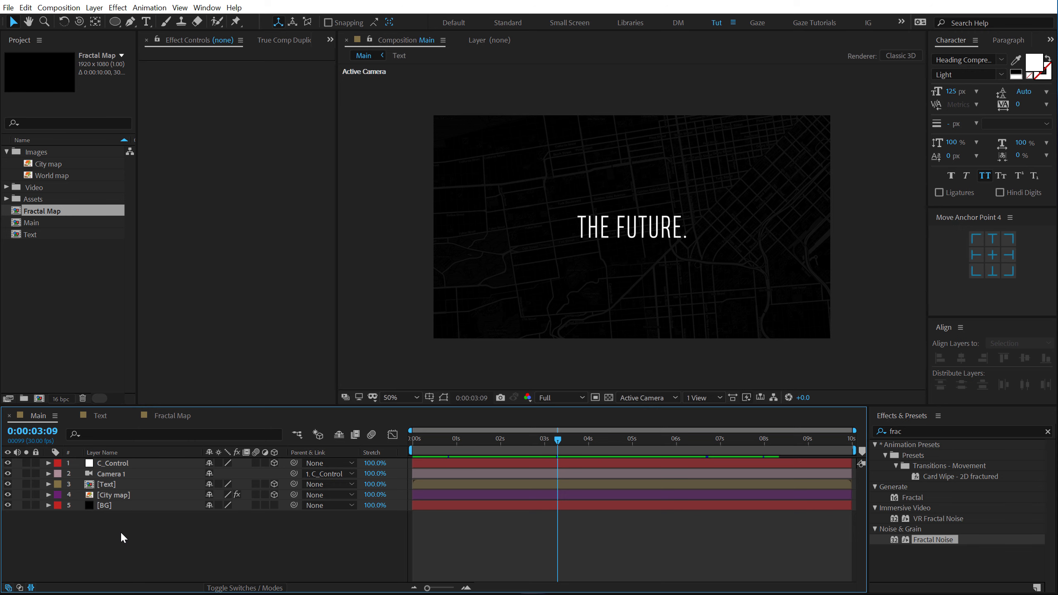
{"action": "key", "text": "ctrl+v"}
{"action": "left_click_drag", "start_coordinate": [112, 467], "coordinate": [122, 500]}
Duplicate the City map layer and remove the Invert effect from the upper copy
{"action": "left_click", "coordinate": [138, 506]}
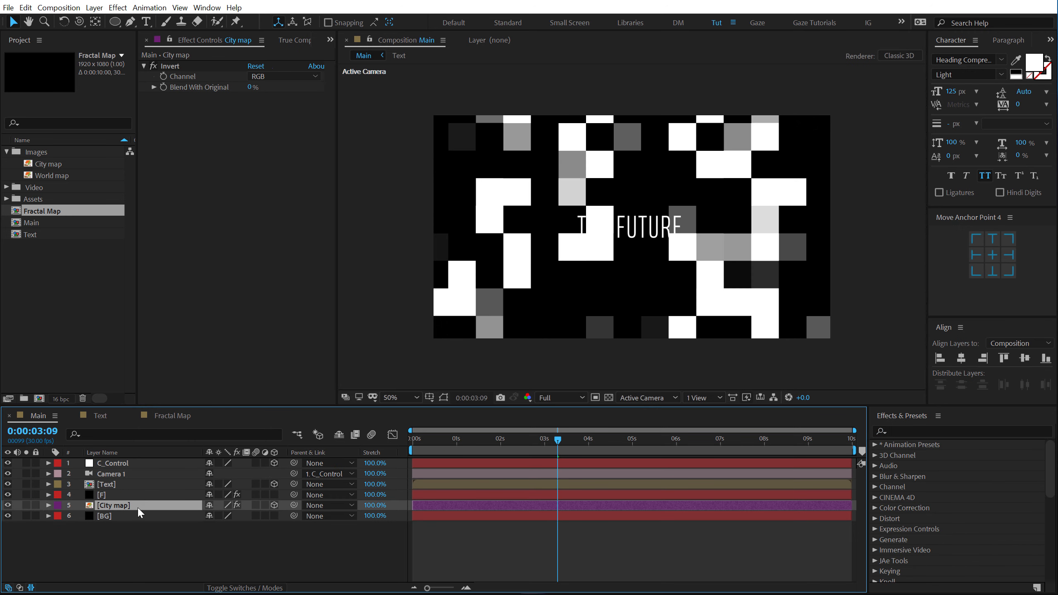
{"action": "key", "text": "ctrl+d"}
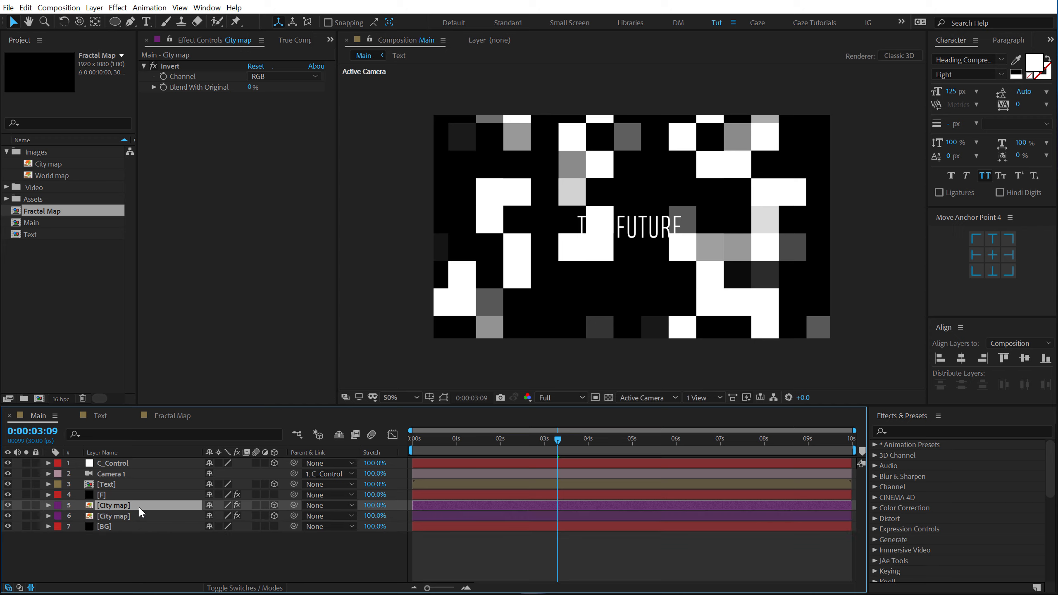
{"action": "left_click", "coordinate": [171, 68]}
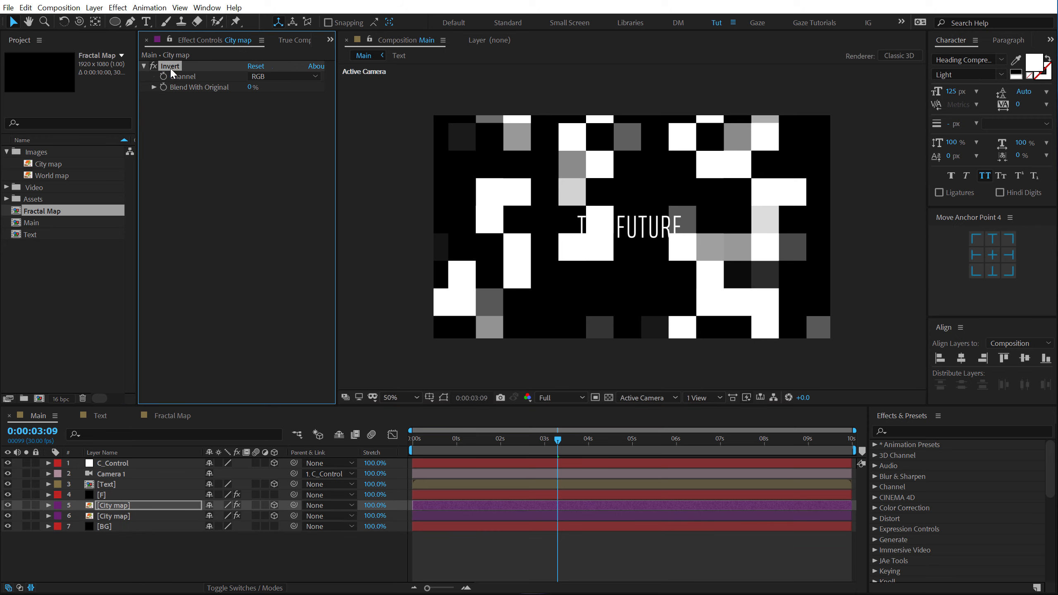
{"action": "key", "text": "Delete"}
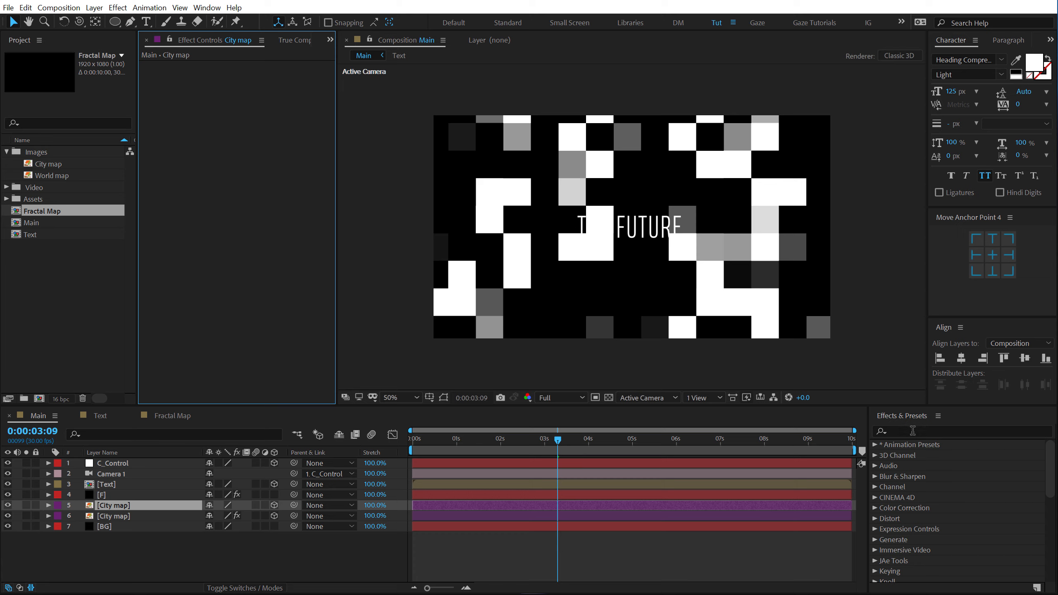
Apply the Tint effect to the upper City map copy and solo that layer
{"action": "left_click", "coordinate": [889, 431]}
{"action": "type", "text": "tint"}
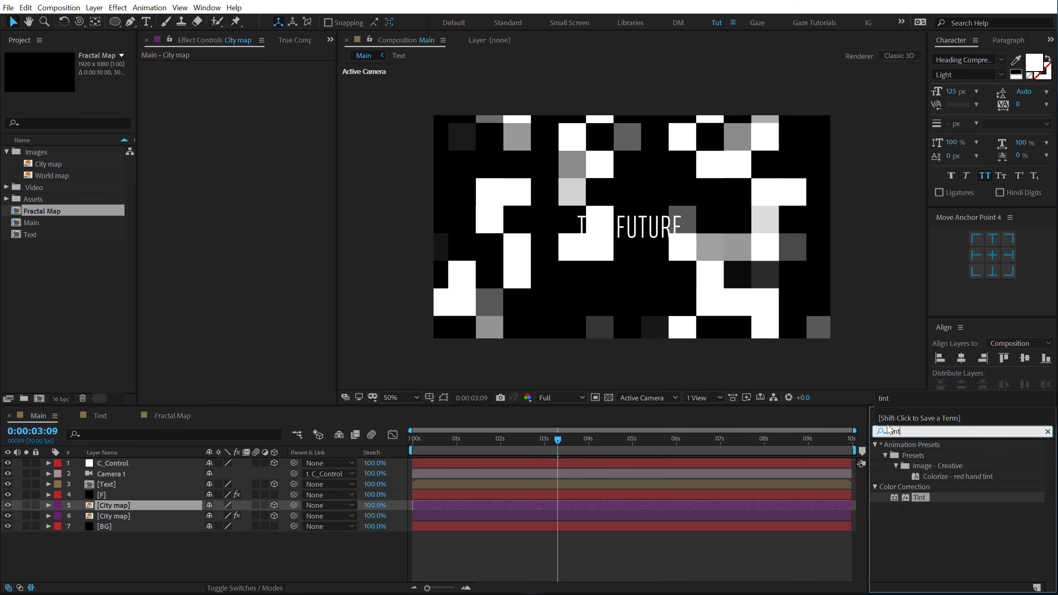
{"action": "double_click", "coordinate": [919, 498]}
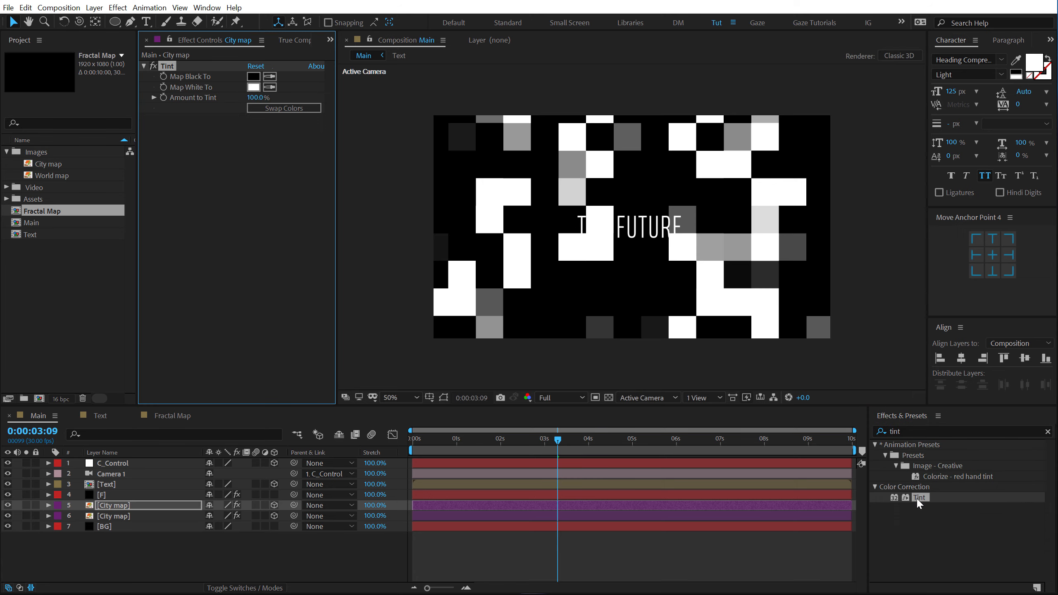
{"action": "left_click", "coordinate": [27, 505]}
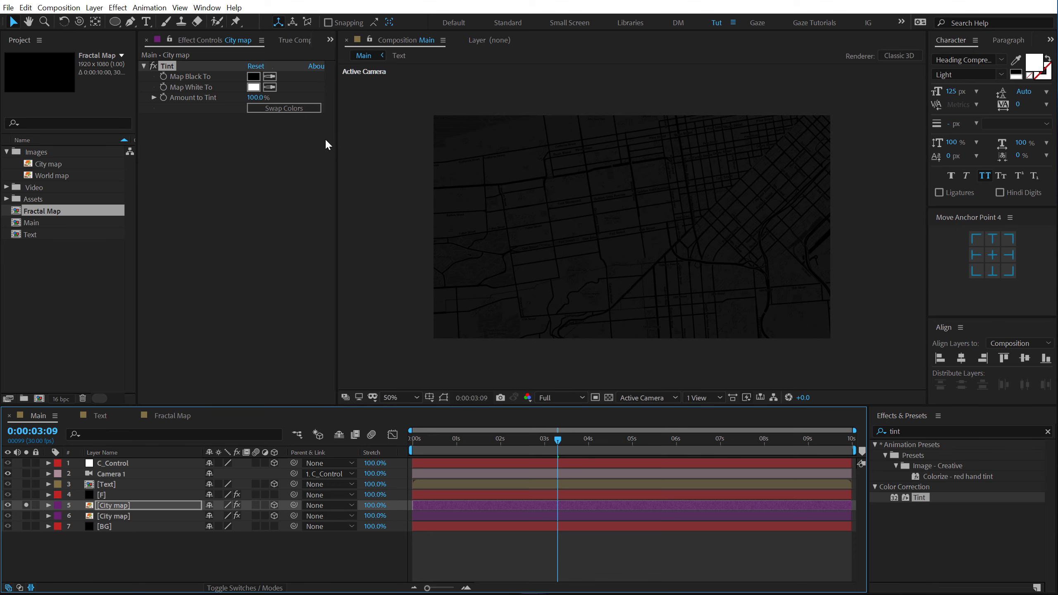
Swap the Tint colors on the upper City map and set Map Black To to red FF0000
{"action": "left_click", "coordinate": [268, 108]}
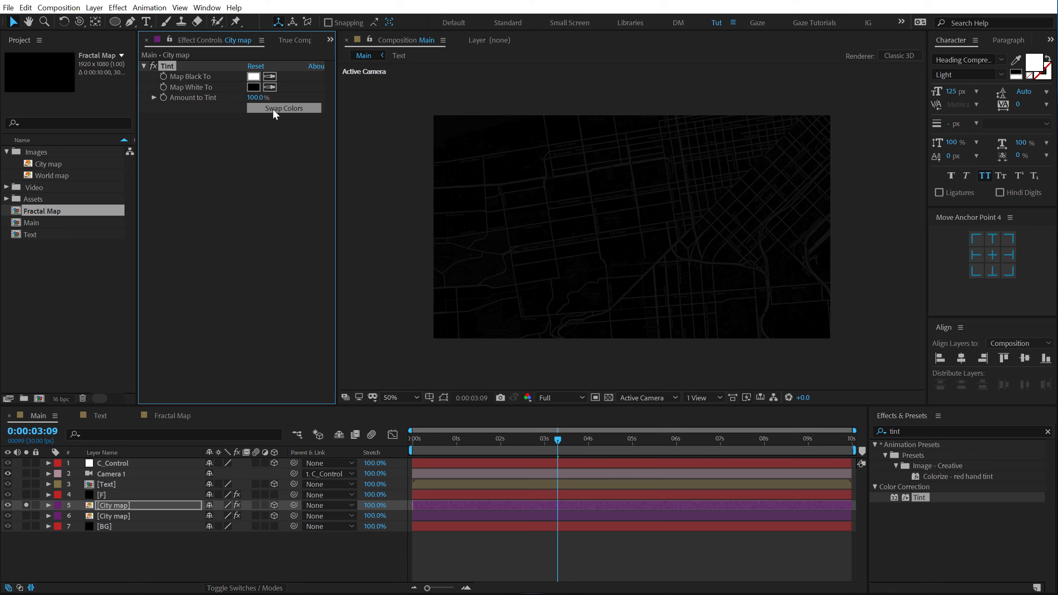
{"action": "left_click", "coordinate": [254, 77]}
{"action": "left_click", "coordinate": [377, 178]}
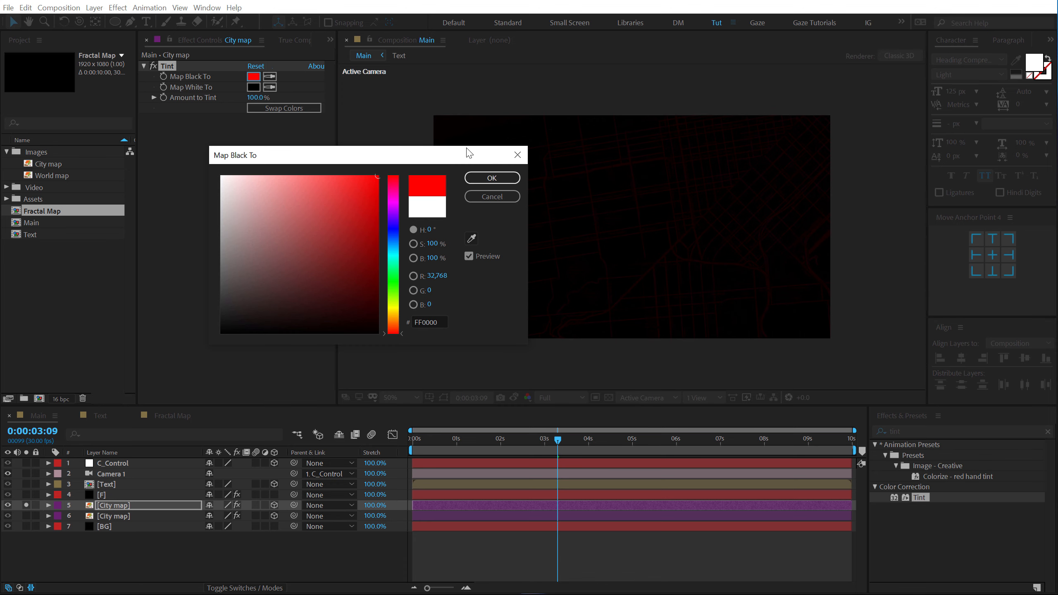
{"action": "left_click", "coordinate": [492, 178]}
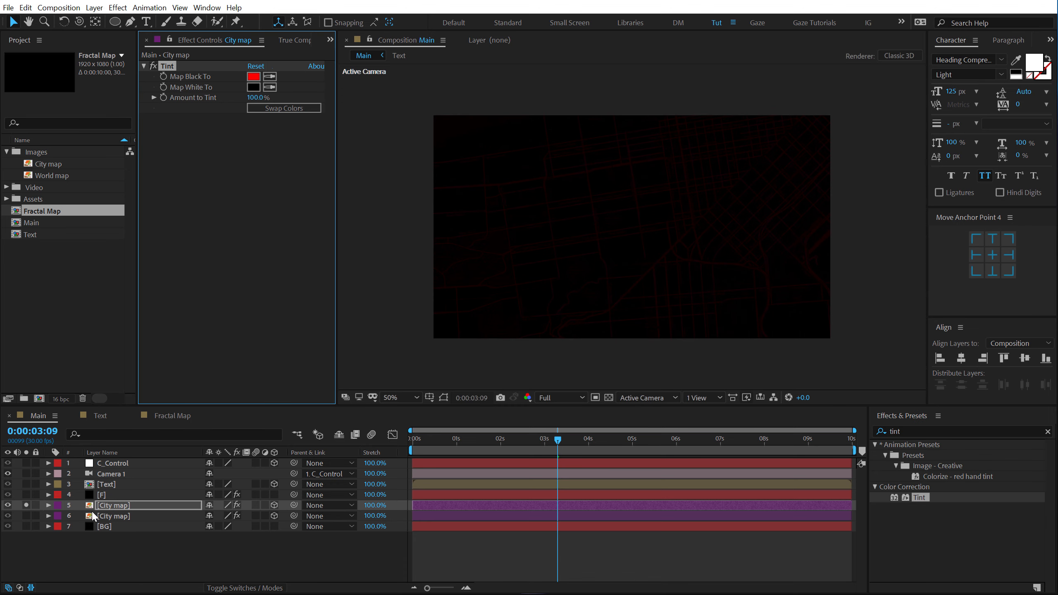
Set the upper City map layer's track matte to Luma, using the F layer above it
{"action": "left_click", "coordinate": [116, 497]}
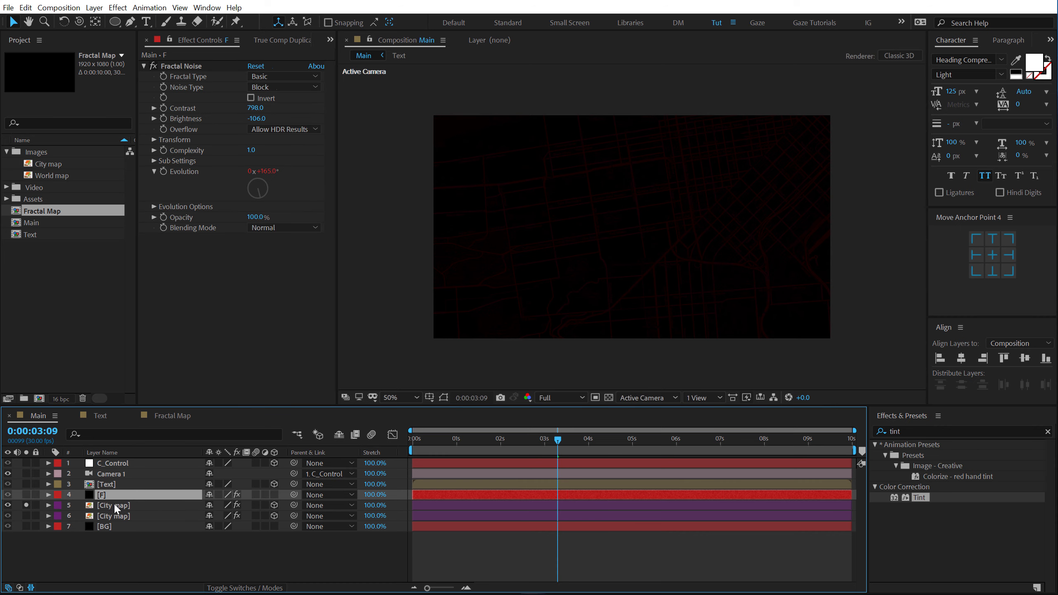
{"action": "left_click", "coordinate": [113, 505]}
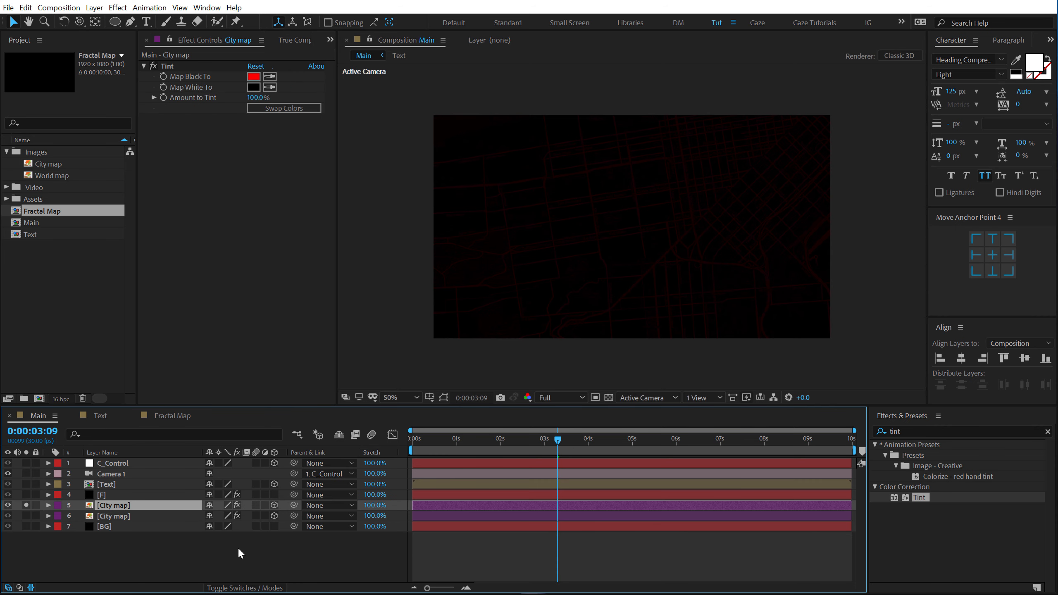
{"action": "key", "text": "F4"}
{"action": "left_click", "coordinate": [278, 503]}
{"action": "left_click", "coordinate": [300, 560]}
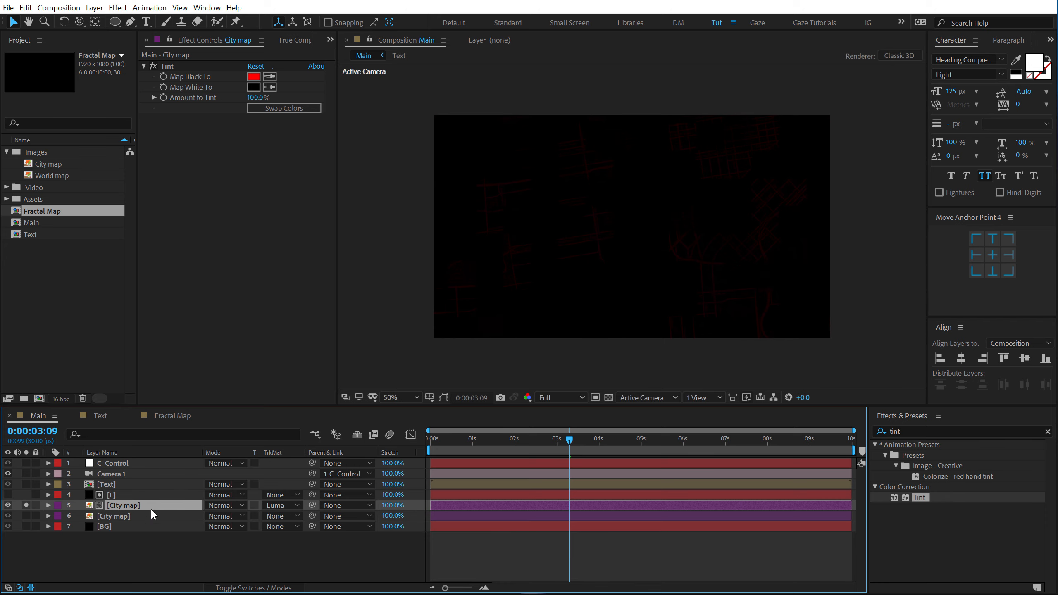
Set the red City map layer's opacity to 36% and scrub the timeline to check the block reveal
{"action": "key", "text": "t"}
{"action": "left_click_drag", "start_coordinate": [210, 516], "coordinate": [228, 517]}
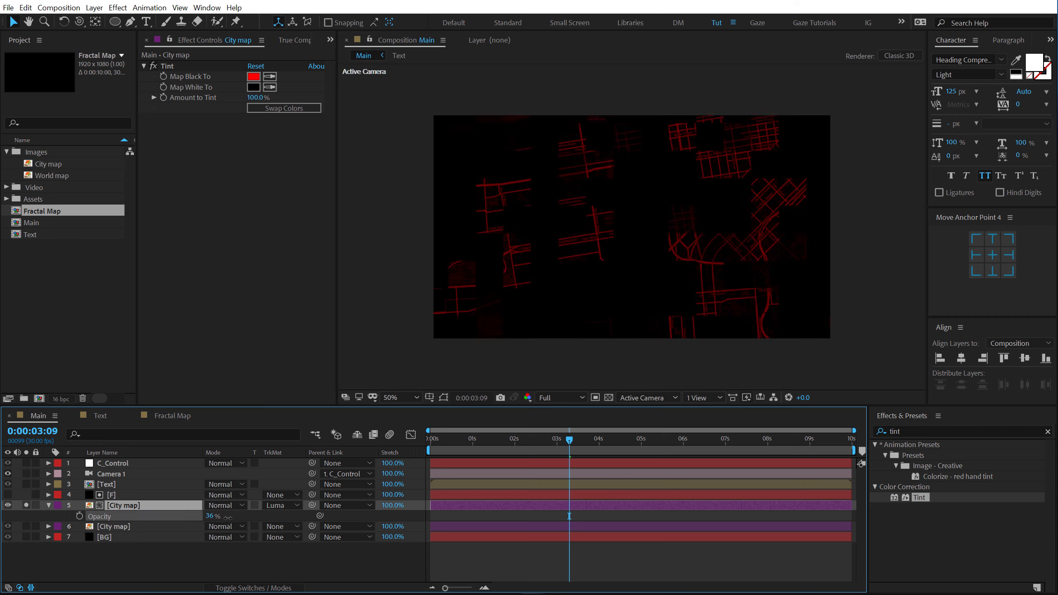
{"action": "left_click_drag", "start_coordinate": [486, 436], "coordinate": [615, 445]}
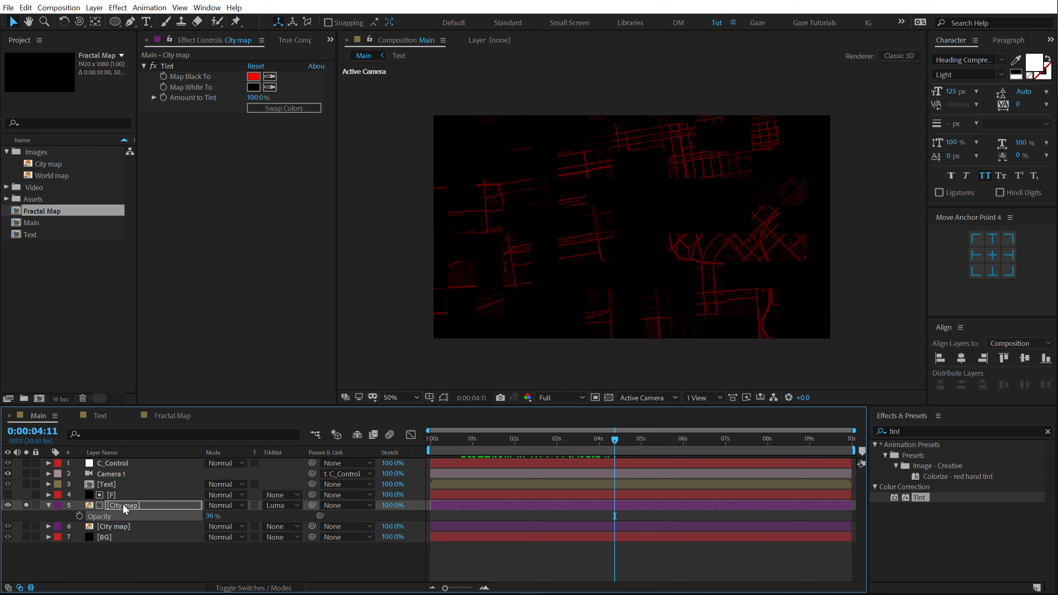
Change the F layer's Evolution expression in Main to time*150 and scrub the timeline to check the speed
{"action": "left_click", "coordinate": [119, 495]}
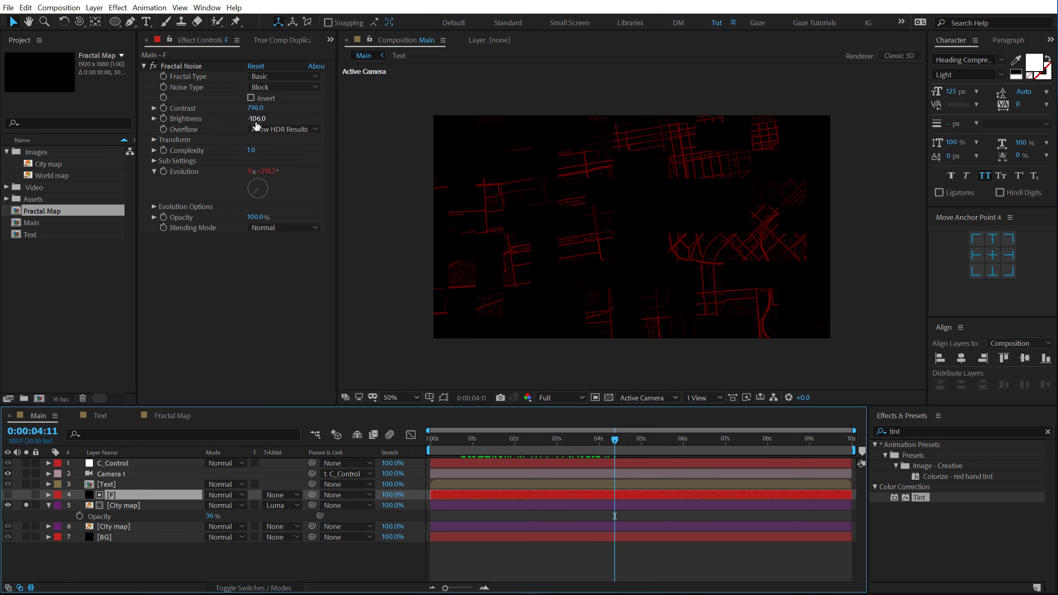
{"action": "left_click", "coordinate": [154, 172]}
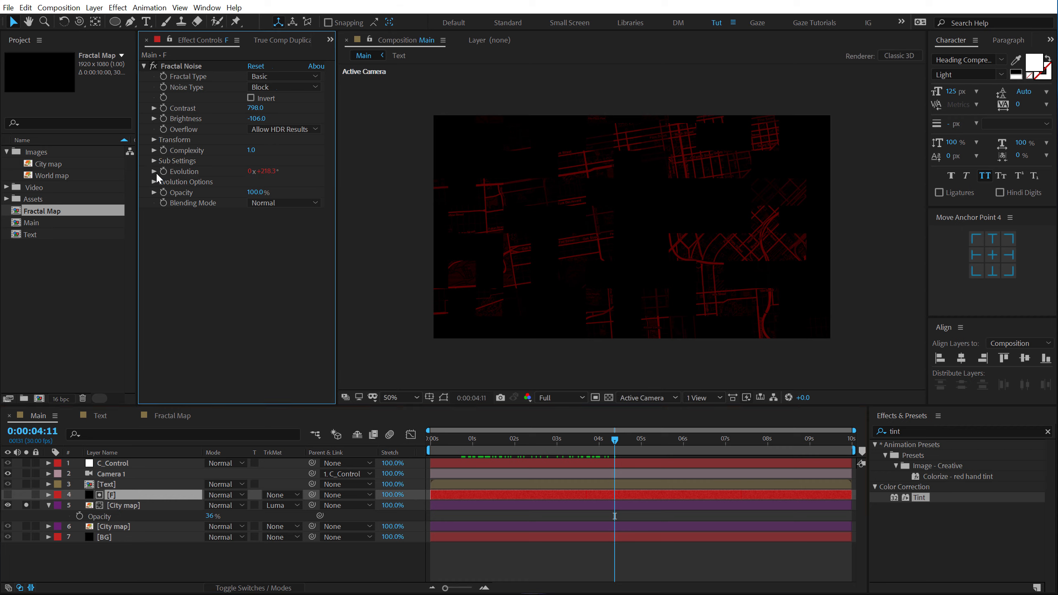
{"action": "left_click", "coordinate": [115, 497]}
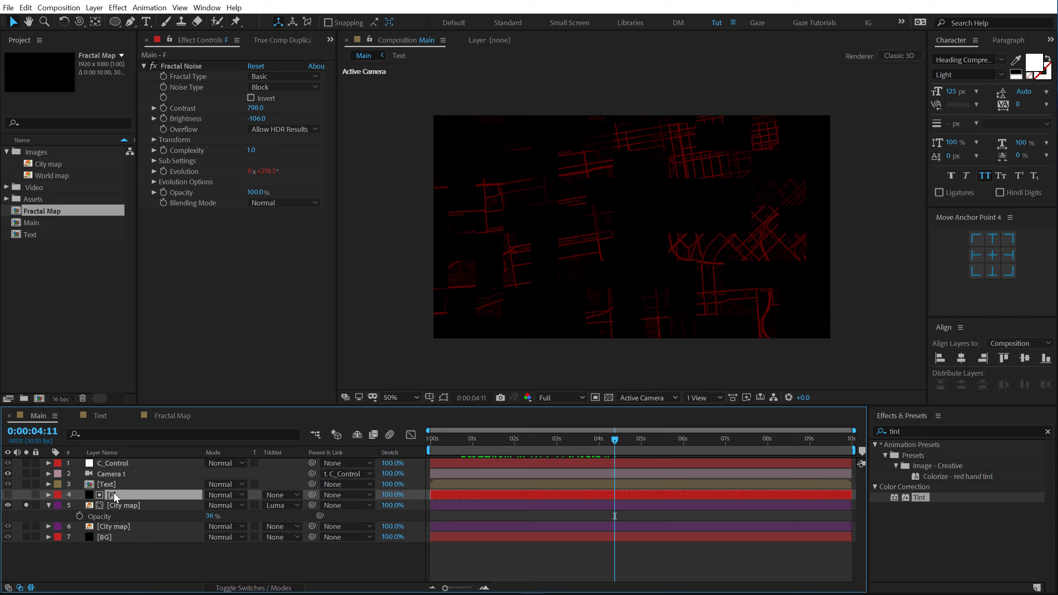
{"action": "key", "text": "y"}
{"action": "key", "text": "u"}
{"action": "key", "text": "u"}
{"action": "scroll", "coordinate": [363, 523], "scroll_direction": "down", "scroll_amount": 3}
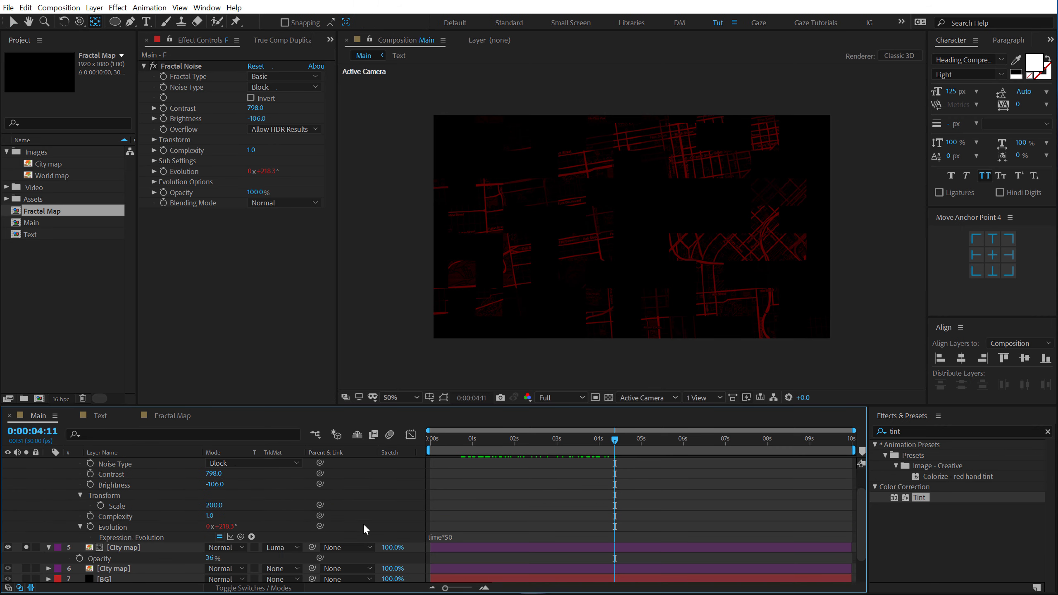
{"action": "left_click", "coordinate": [464, 535]}
{"action": "key", "text": "Left"}
{"action": "key", "text": "Left"}
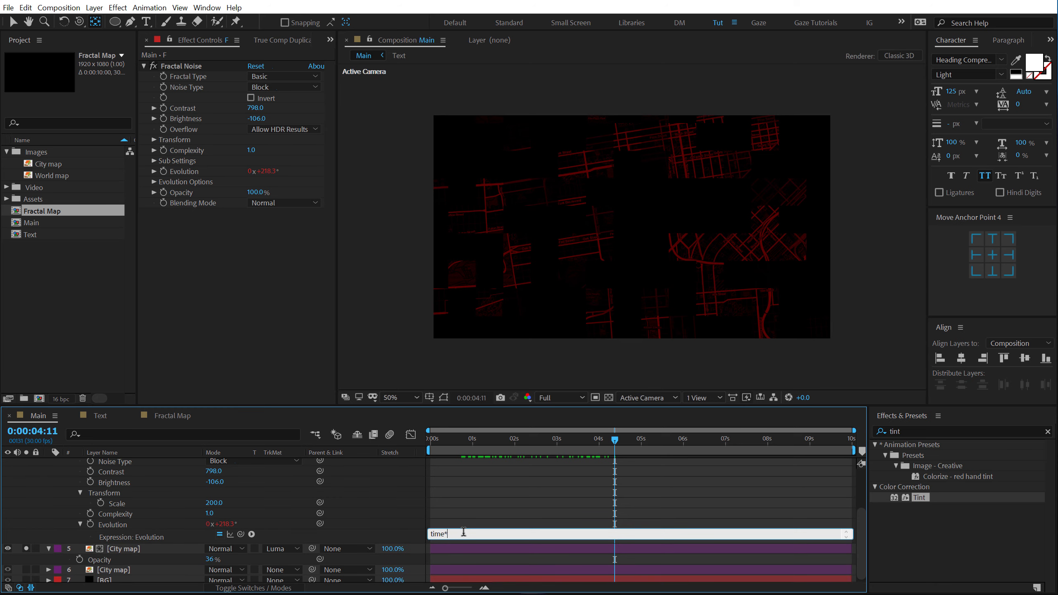
{"action": "type", "text": "150"}
{"action": "left_click", "coordinate": [514, 527]}
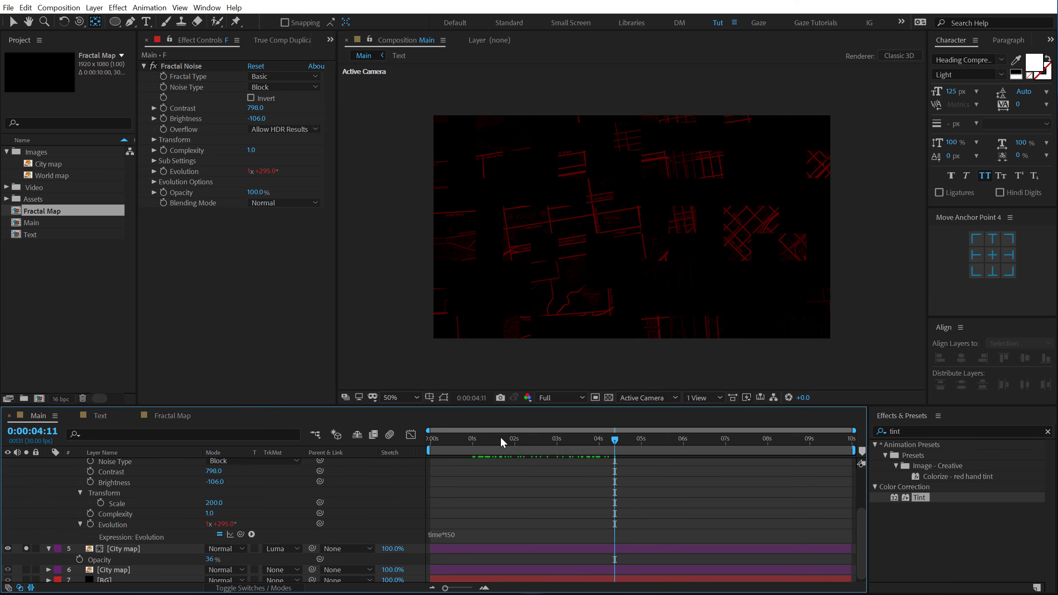
{"action": "mouse_move", "coordinate": [500, 437]}
{"action": "left_mouse_down"}
{"action": "mouse_move", "coordinate": [476, 442]}
{"action": "mouse_move", "coordinate": [595, 445]}
{"action": "mouse_move", "coordinate": [498, 446]}
{"action": "left_mouse_up"}
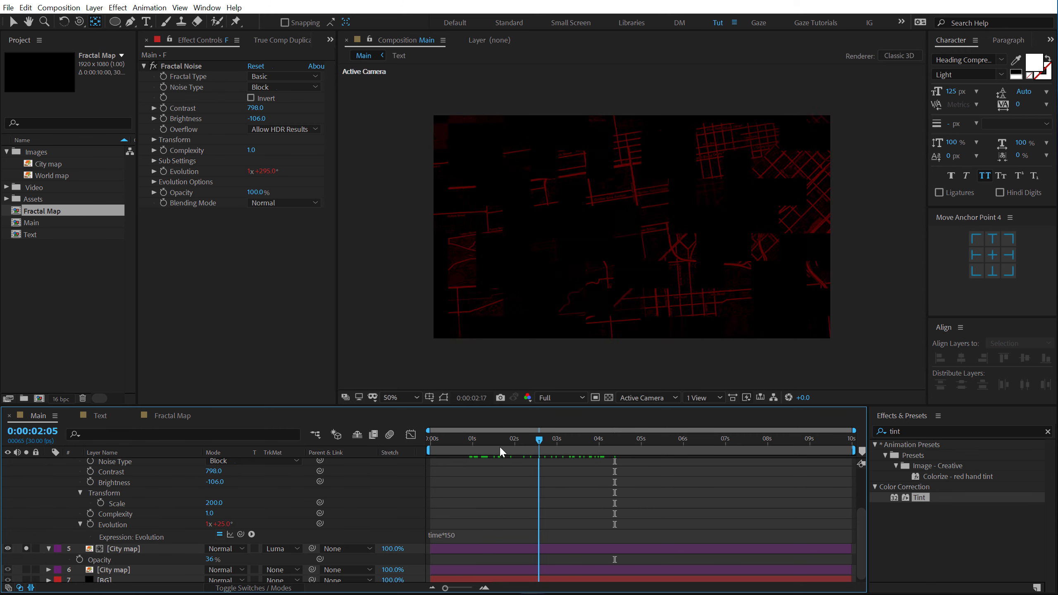
{"action": "left_click", "coordinate": [523, 444]}
Set the F layer's Evolution expression in Main to time*100 and collapse the layer's properties
{"action": "left_click", "coordinate": [473, 534]}
{"action": "left_click", "coordinate": [472, 534]}
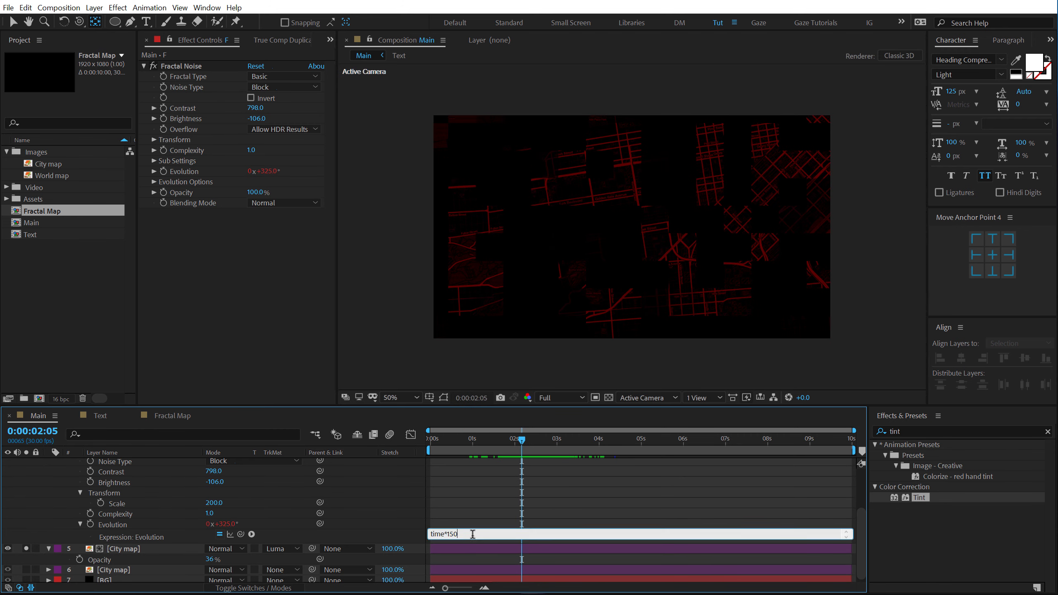
{"action": "key", "text": "BackSpace"}
{"action": "type", "text": "00"}
{"action": "left_click", "coordinate": [41, 494]}
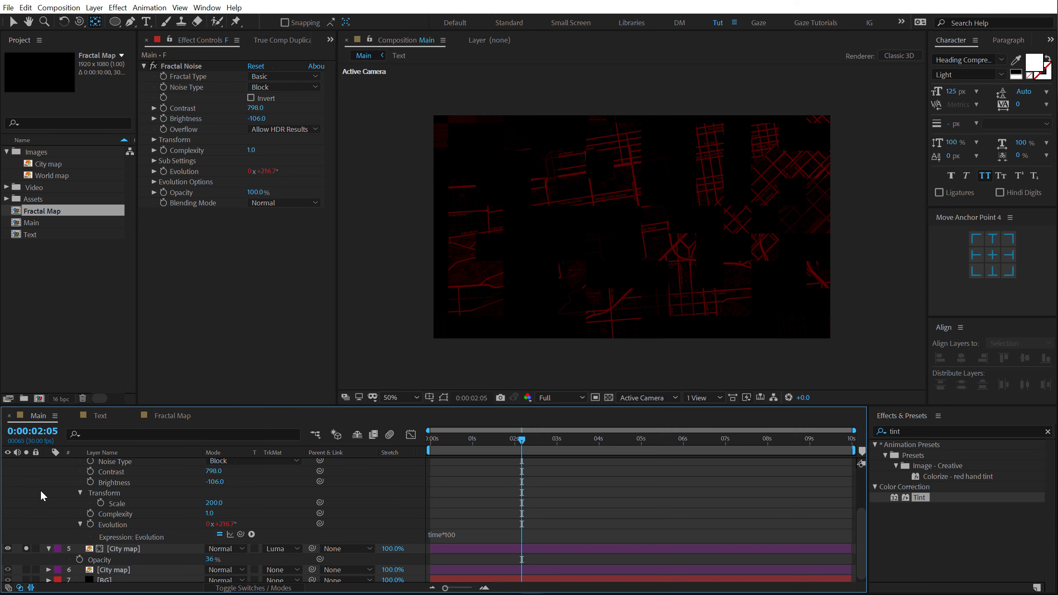
{"action": "scroll", "coordinate": [75, 503], "scroll_direction": "up", "scroll_amount": 3}
{"action": "left_click", "coordinate": [48, 495]}
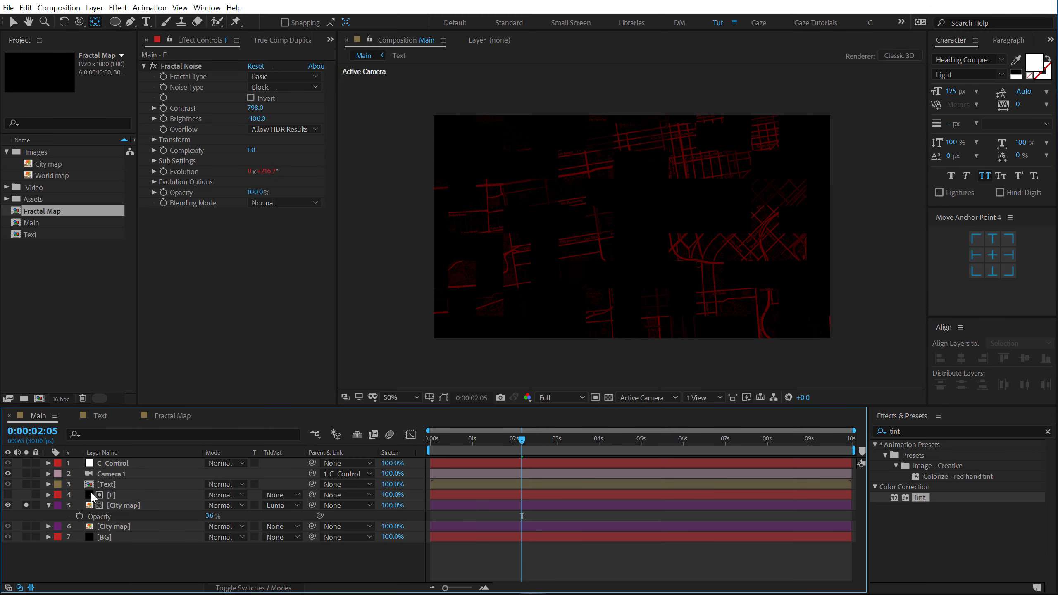
Collapse the red City map layer's properties, turn off its solo and select the layer
{"action": "left_click", "coordinate": [48, 505]}
{"action": "left_click", "coordinate": [25, 505]}
{"action": "left_click", "coordinate": [138, 505]}
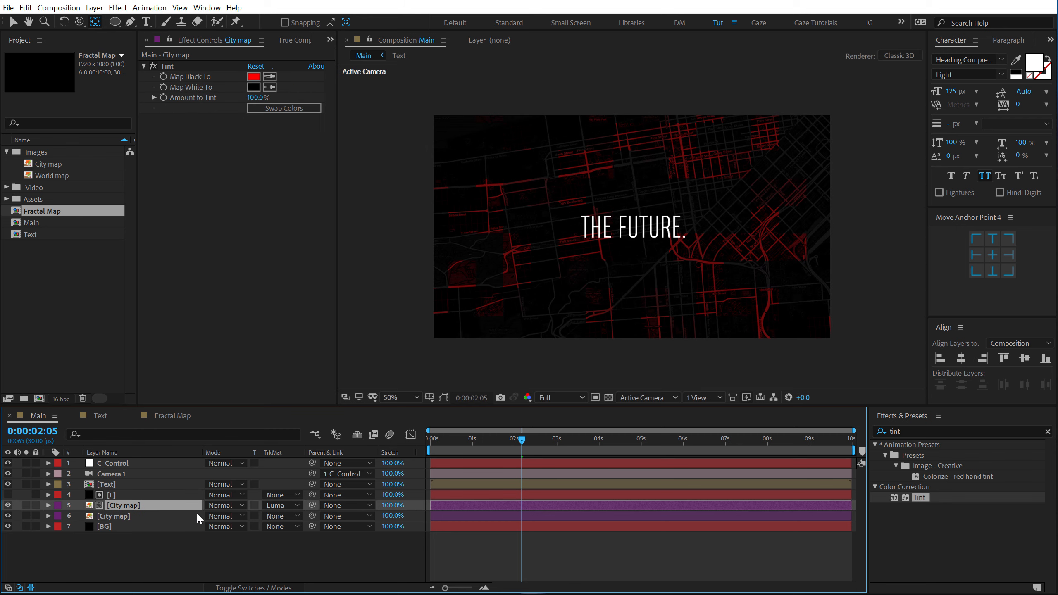
Make the F matte layer 3D and play back the Main composition from the start to check the reveal
{"action": "key", "text": "F4"}
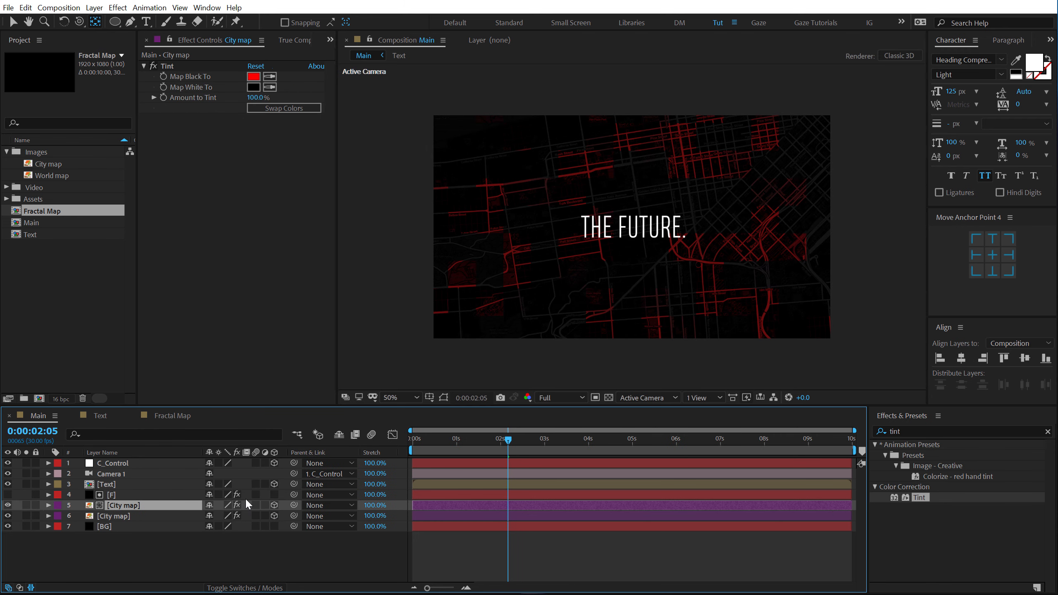
{"action": "left_click", "coordinate": [276, 495]}
{"action": "left_click_drag", "start_coordinate": [507, 435], "coordinate": [358, 456]}
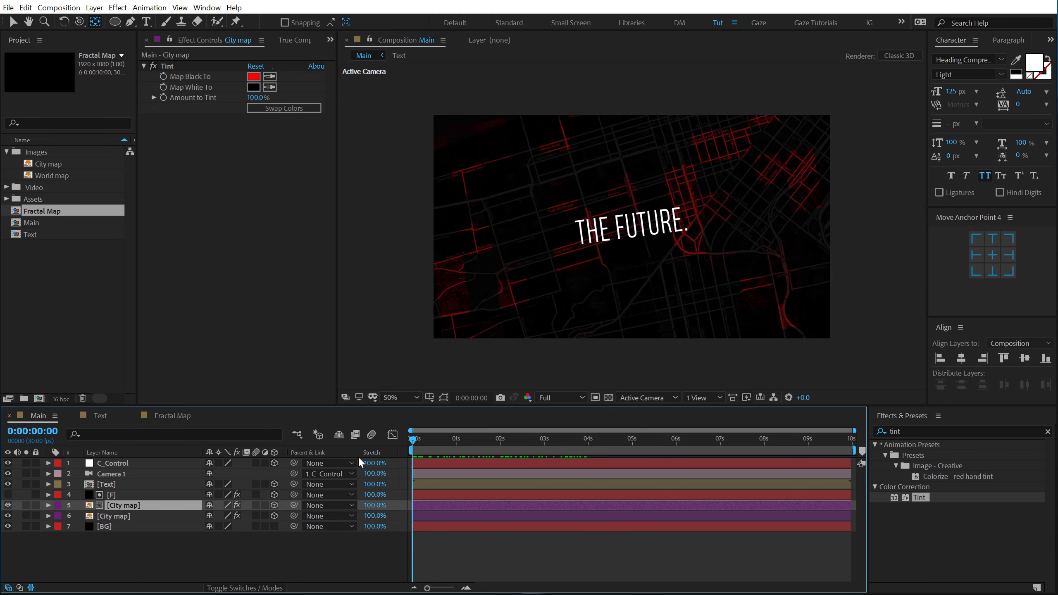
{"action": "key", "text": "space"}
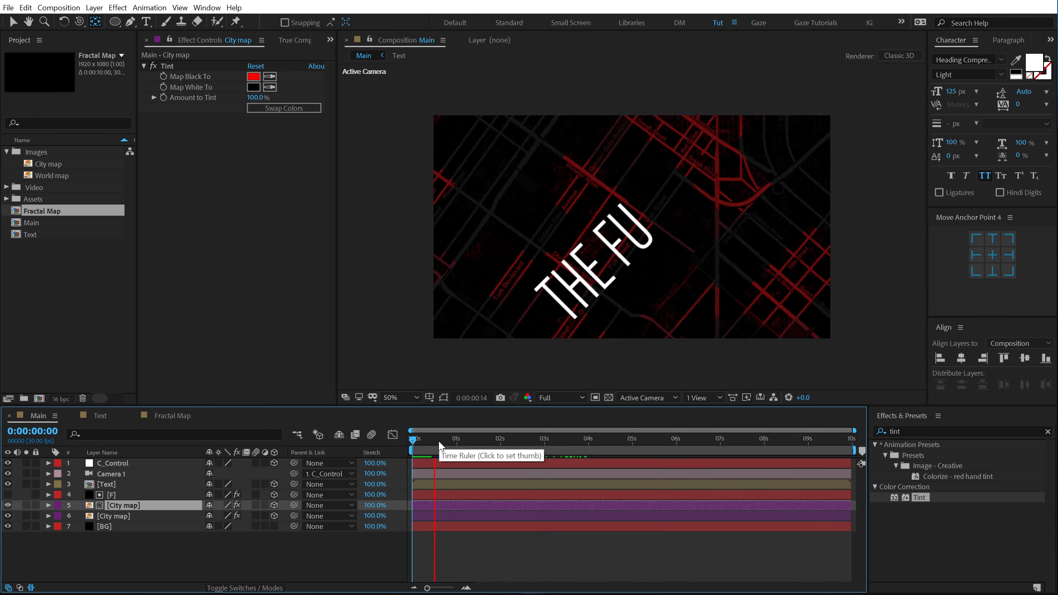
{"action": "left_click", "coordinate": [506, 441]}
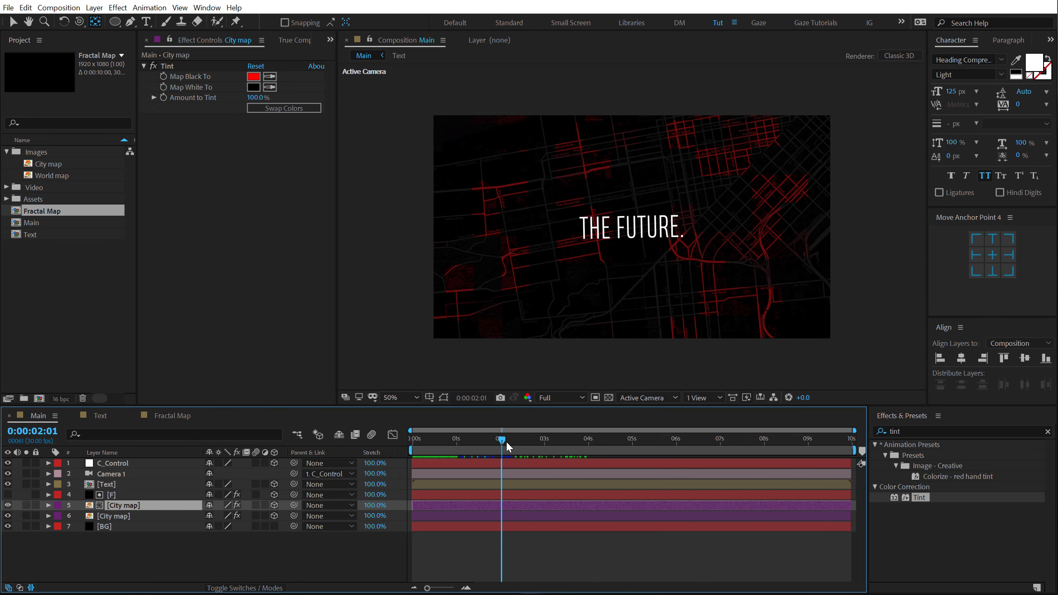
{"action": "key", "text": "space"}
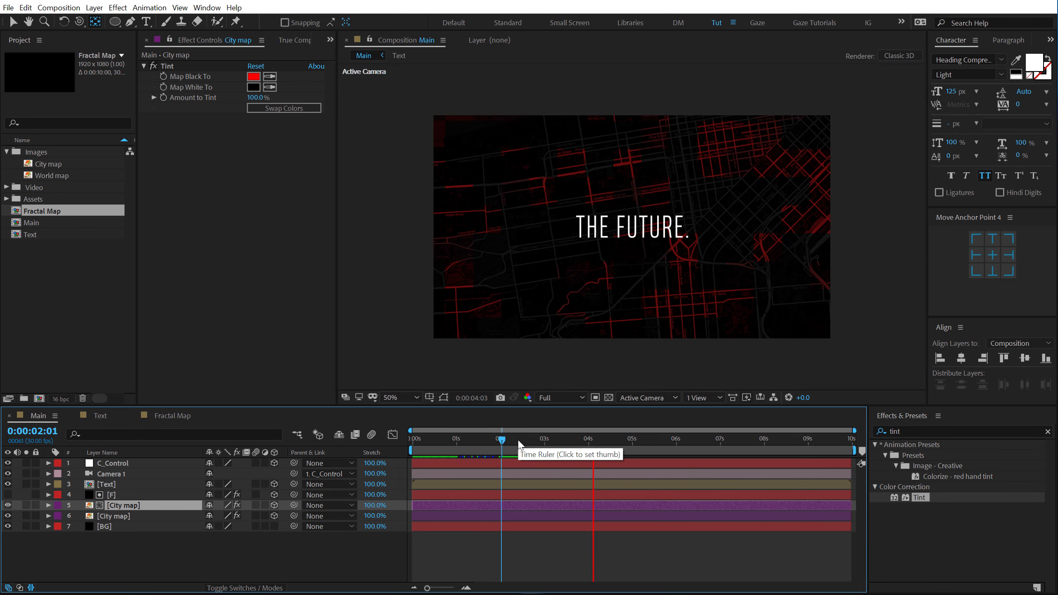
{"action": "left_click", "coordinate": [525, 441]}
{"action": "left_click", "coordinate": [117, 516]}
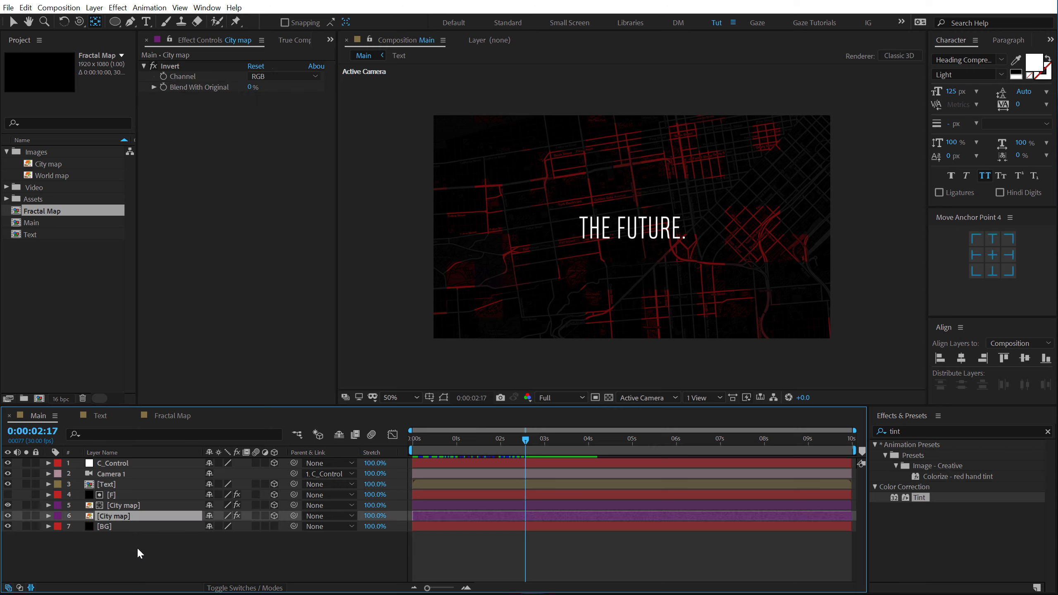
{"action": "left_click", "coordinate": [137, 548]}
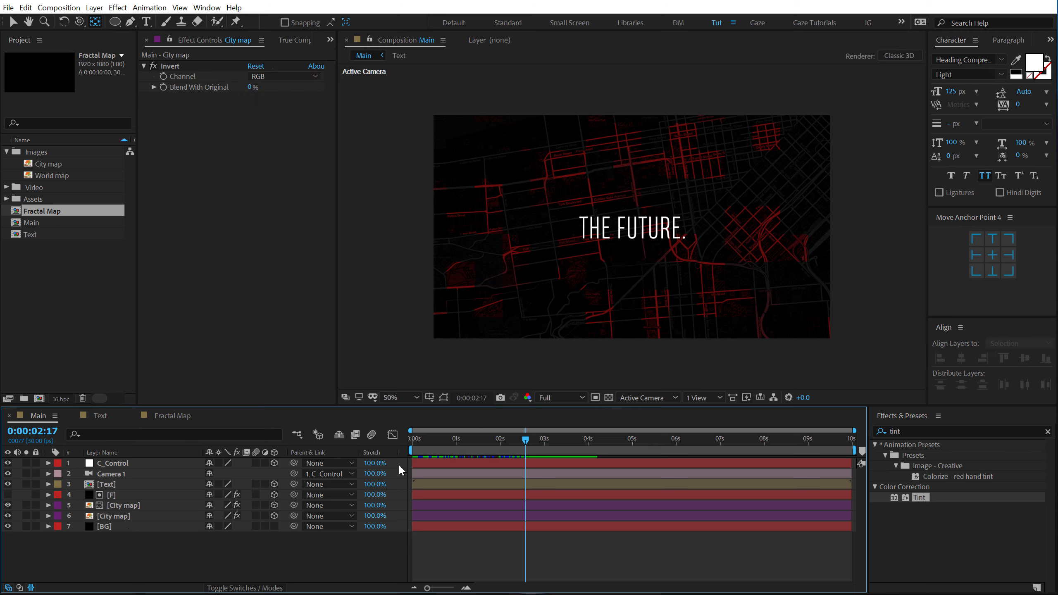
Create a new 1920 x 1080, 30 fps, 10-second composition named World map
{"action": "left_click", "coordinate": [76, 338]}
{"action": "left_click", "coordinate": [40, 398]}
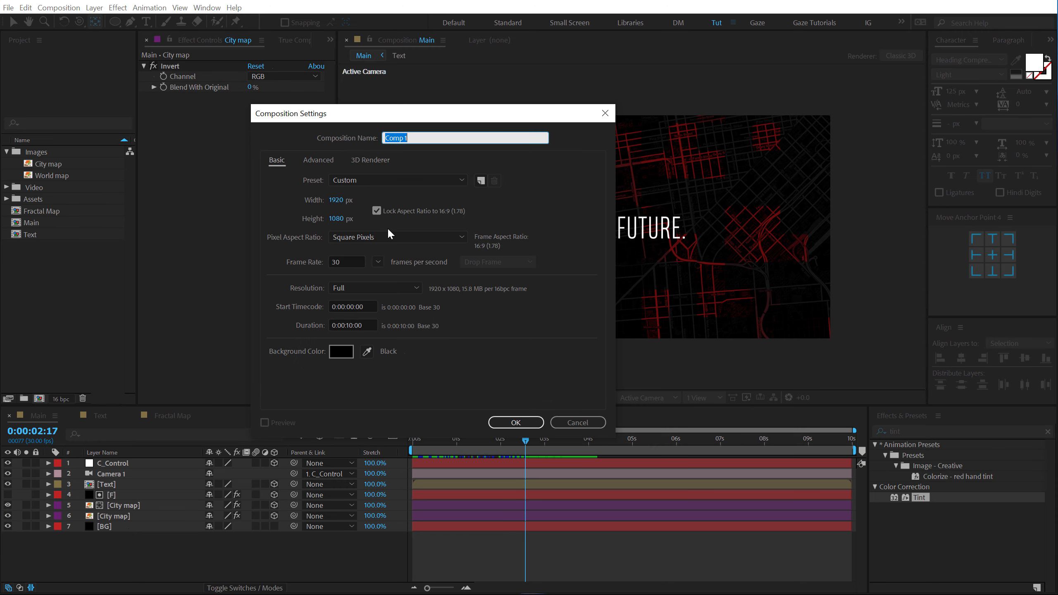
{"action": "type", "text": "Worlld"}
{"action": "key", "text": "BackSpace"}
{"action": "key", "text": "BackSpace"}
{"action": "type", "text": "d map"}
{"action": "left_click", "coordinate": [513, 423]}
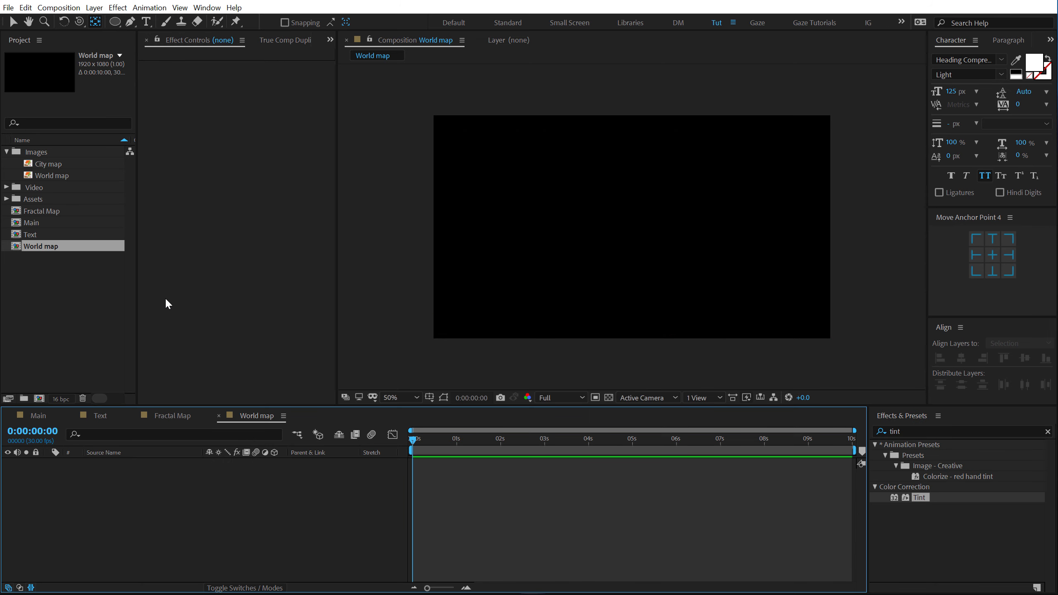
Add the World map image to the World map composition and apply the Vegas effect to it
{"action": "left_click_drag", "start_coordinate": [48, 176], "coordinate": [139, 504]}
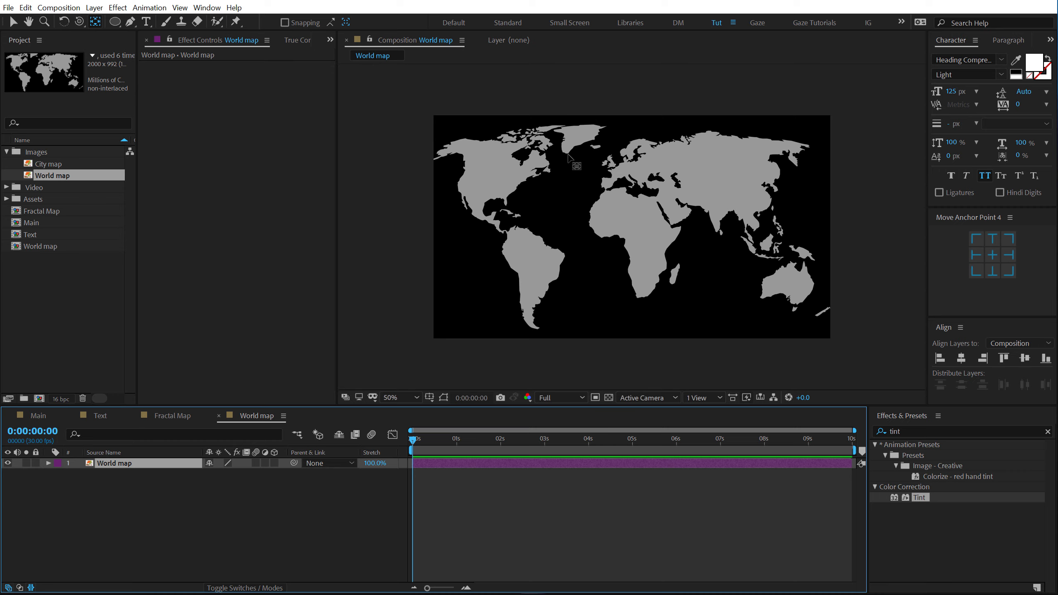
{"action": "left_click", "coordinate": [13, 22]}
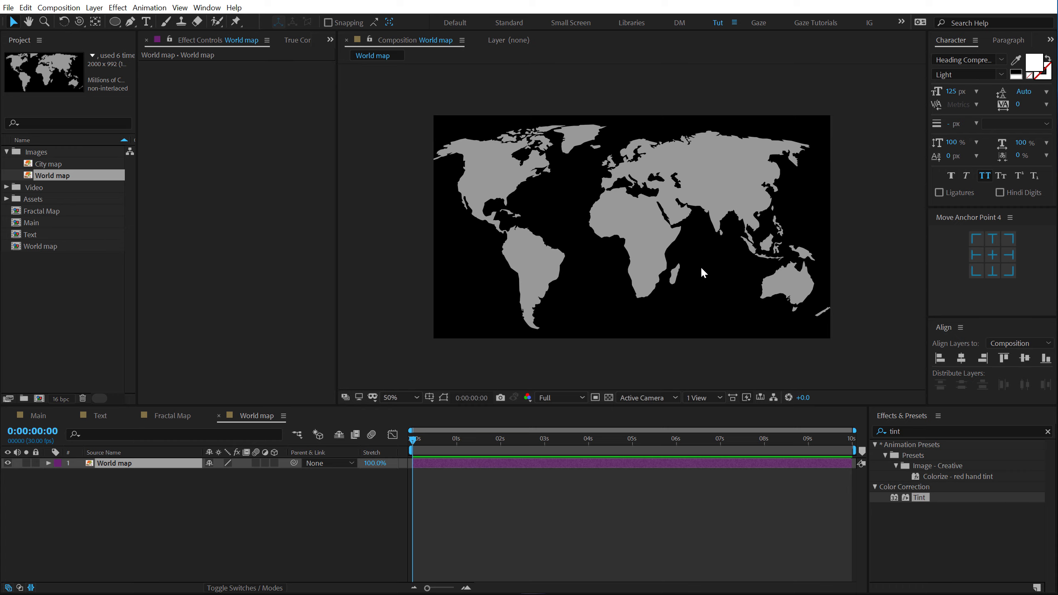
{"action": "left_click", "coordinate": [924, 433]}
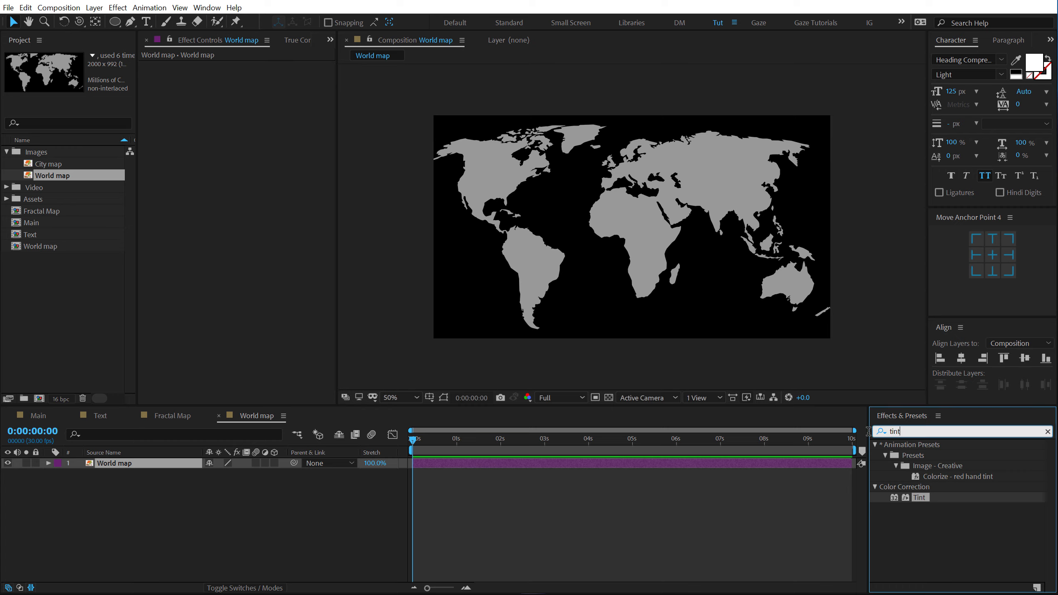
{"action": "type", "text": "vega"}
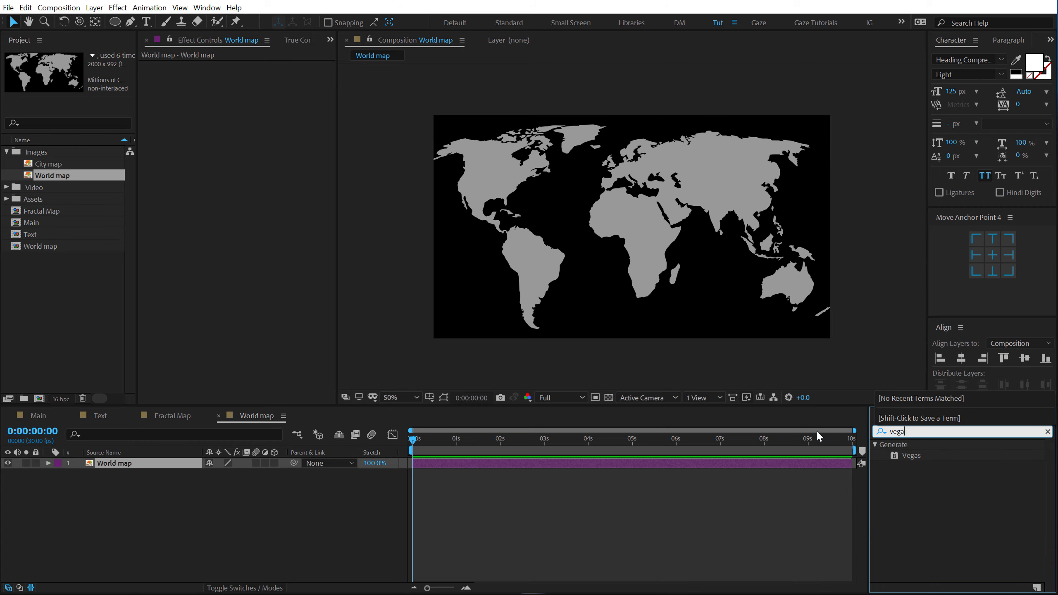
{"action": "double_click", "coordinate": [912, 453]}
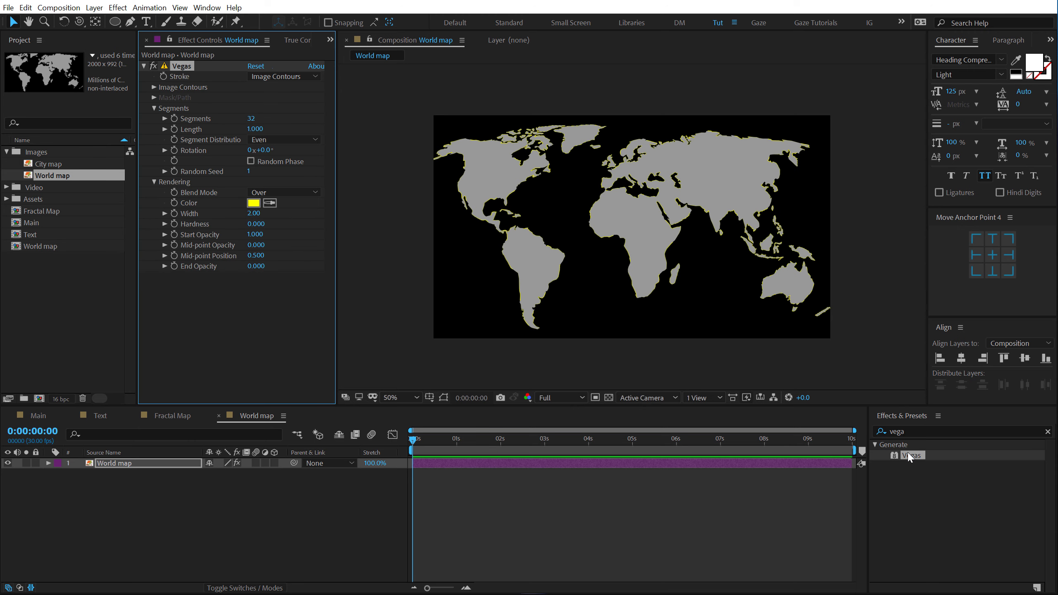
Set the Vegas effect's blend mode to Transparent and its color to white
{"action": "left_click", "coordinate": [281, 192]}
{"action": "left_click", "coordinate": [280, 204]}
{"action": "left_click", "coordinate": [253, 203]}
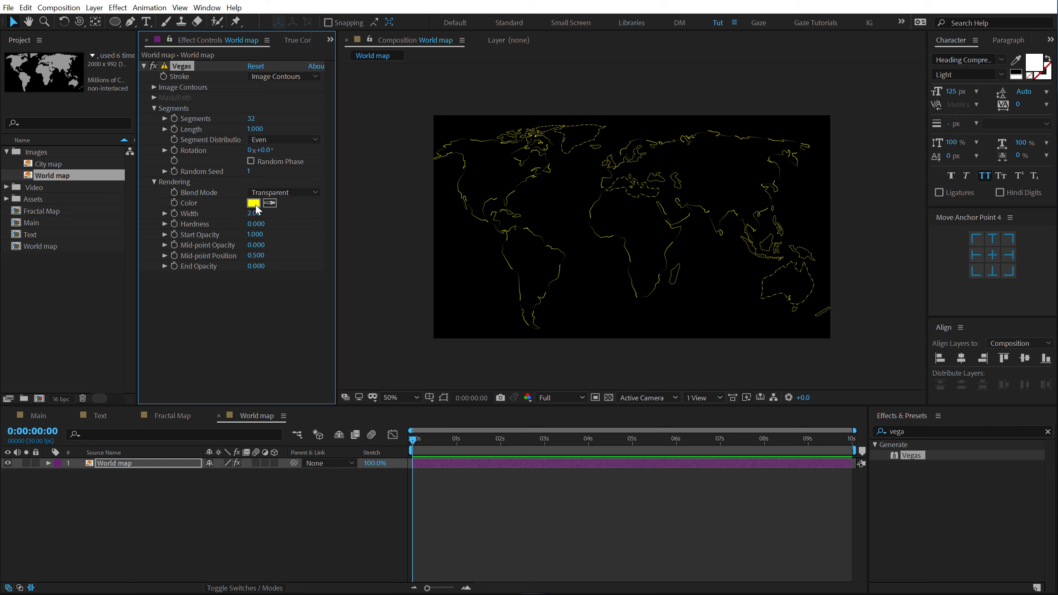
{"action": "left_click_drag", "start_coordinate": [253, 204], "coordinate": [168, 152]}
{"action": "left_click", "coordinate": [492, 178]}
Set the number of Vegas segments to 2
{"action": "left_click", "coordinate": [251, 118]}
{"action": "type", "text": "2"}
{"action": "key", "text": "Return"}
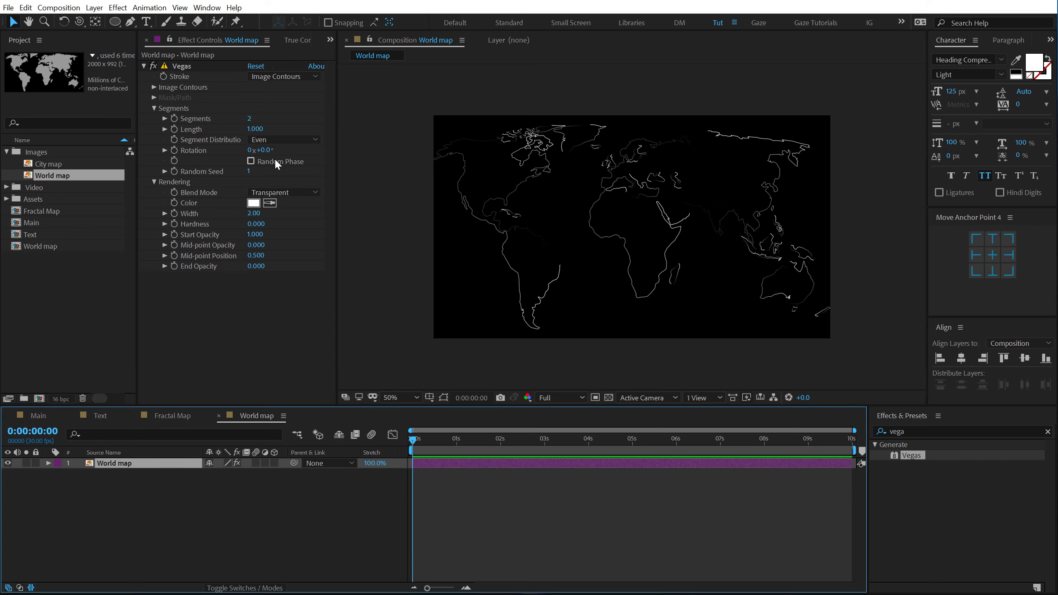
Drive the Vegas Rotation with the expression time*50 and scrub the timeline to check the outline motion
{"action": "left_click_drag", "start_coordinate": [260, 150], "coordinate": [126, 168]}
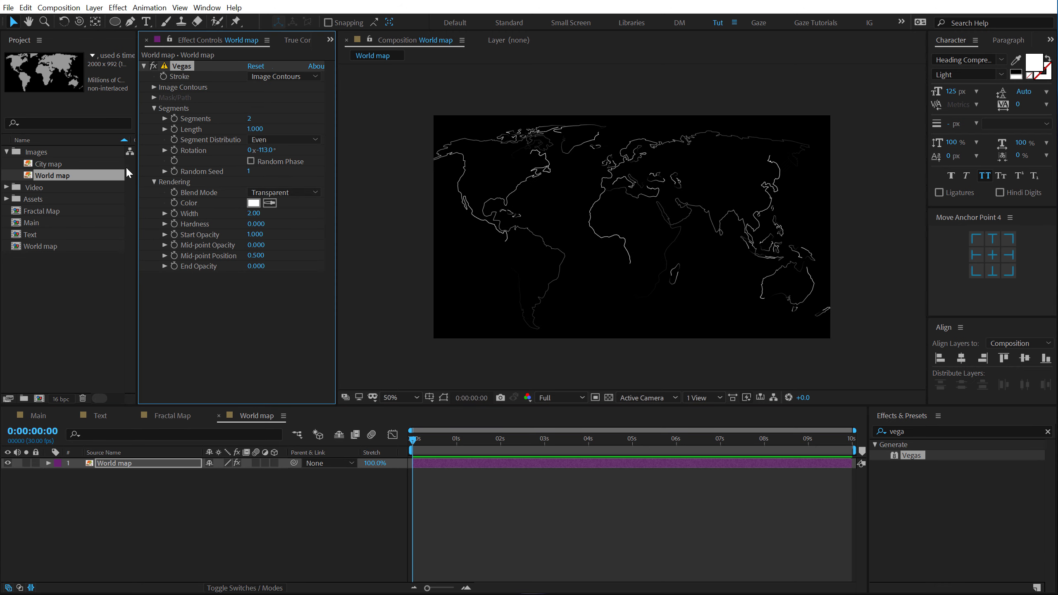
{"action": "left_click", "coordinate": [174, 151], "text": "alt"}
{"action": "type", "text": "time"}
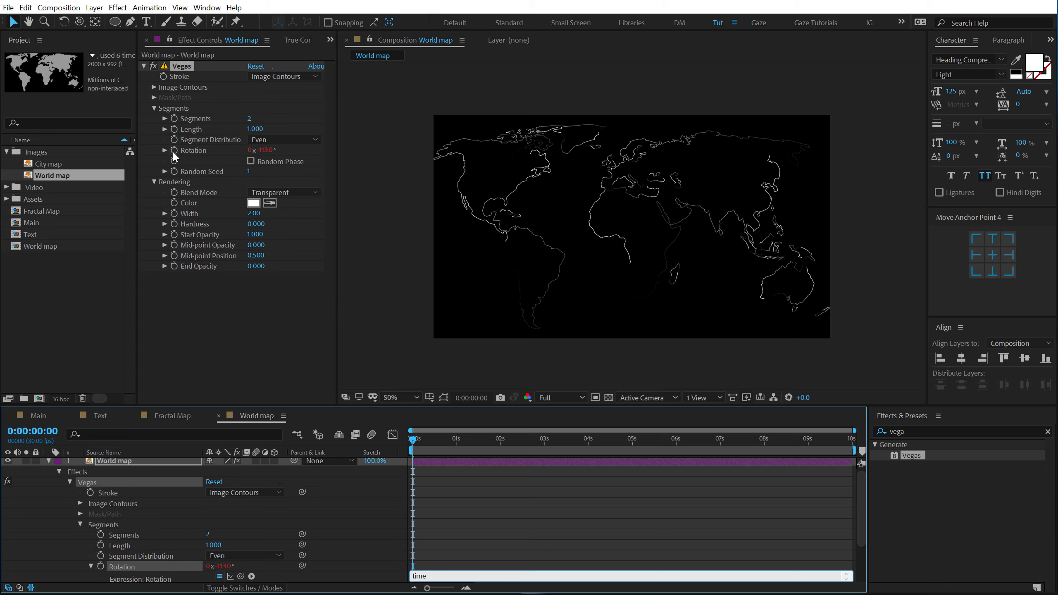
{"action": "type", "text": "*50"}
{"action": "left_click", "coordinate": [462, 496]}
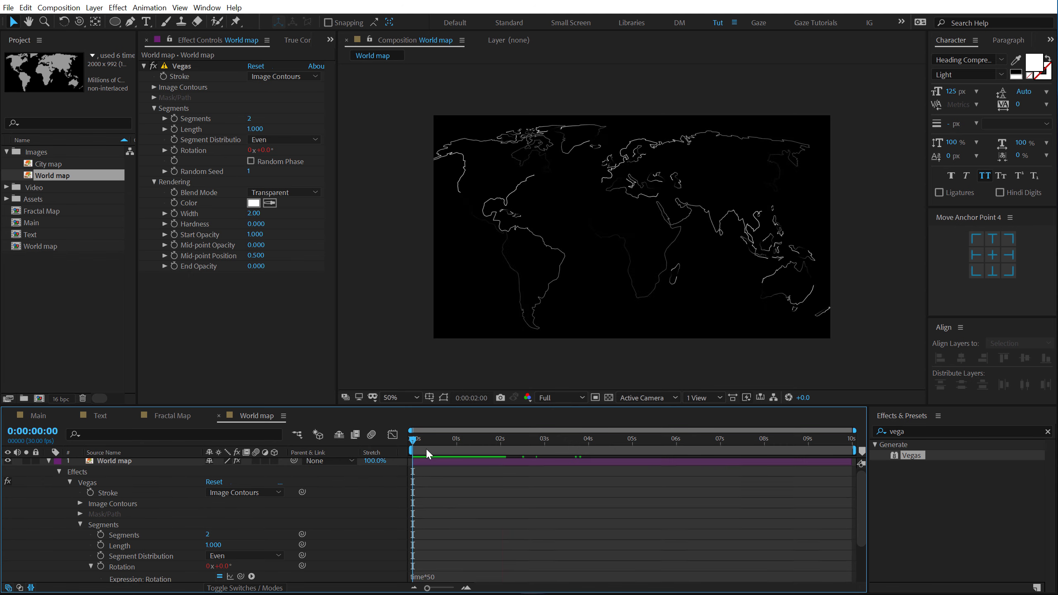
{"action": "left_click_drag", "start_coordinate": [422, 449], "coordinate": [459, 454]}
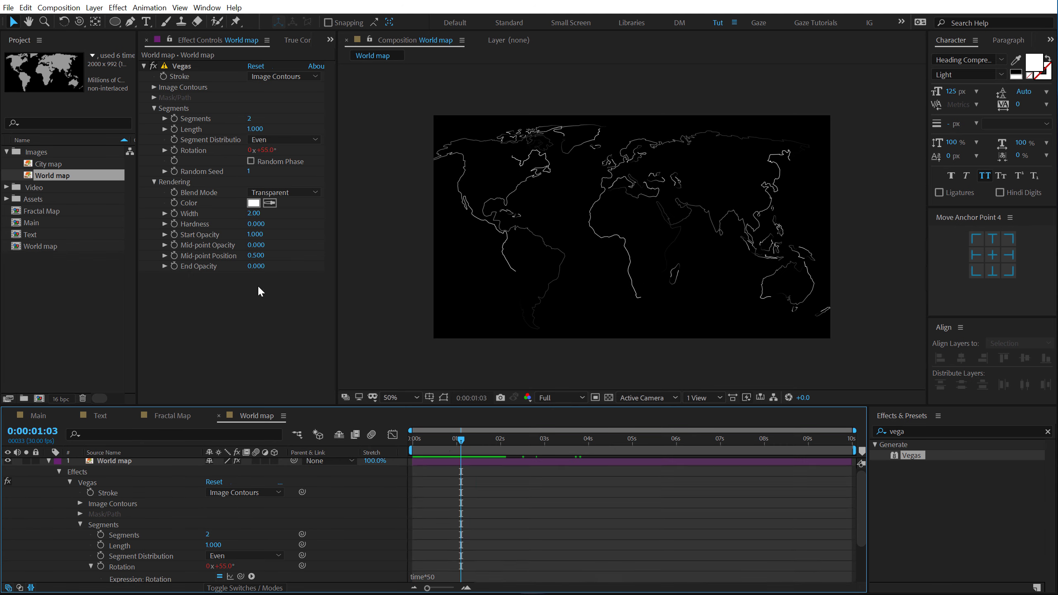
Set both the End Opacity and the Start Opacity of the Vegas effect to 0.5
{"action": "left_click", "coordinate": [255, 266]}
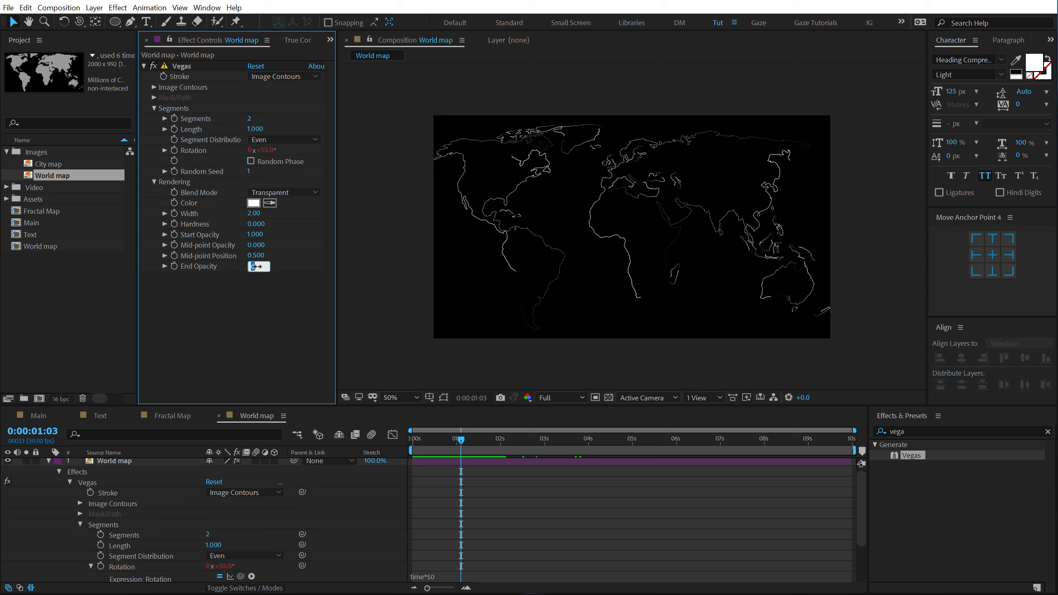
{"action": "type", "text": ".5"}
{"action": "key", "text": "Return"}
{"action": "left_click", "coordinate": [254, 234]}
{"action": "type", "text": ".5"}
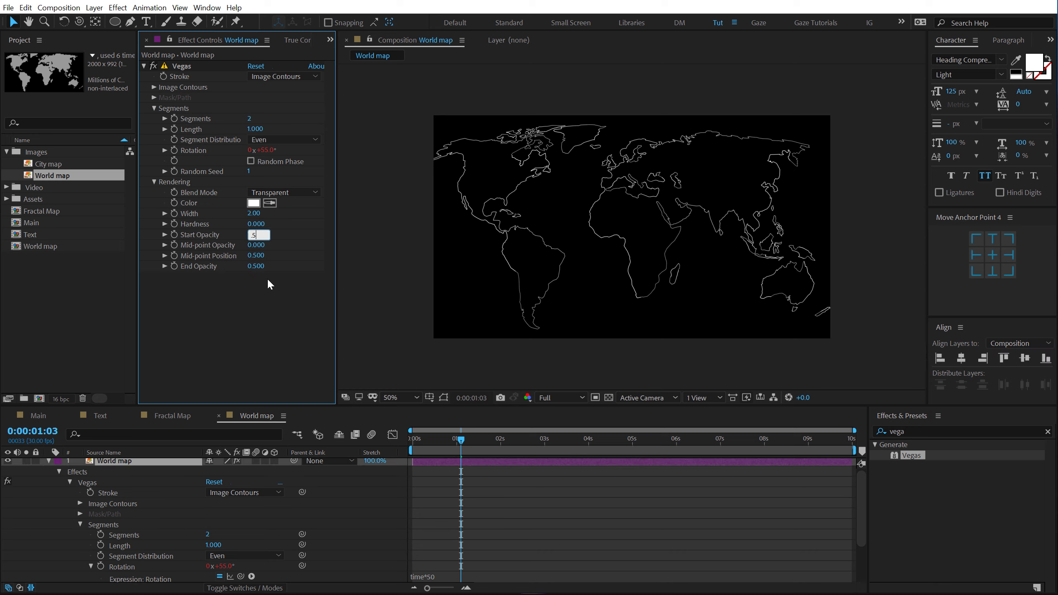
{"action": "key", "text": "Return"}
Set the Vegas Start Opacity to 0.1 and End Opacity to 0.7, and preview the outline animation from the start
{"action": "left_click", "coordinate": [255, 234]}
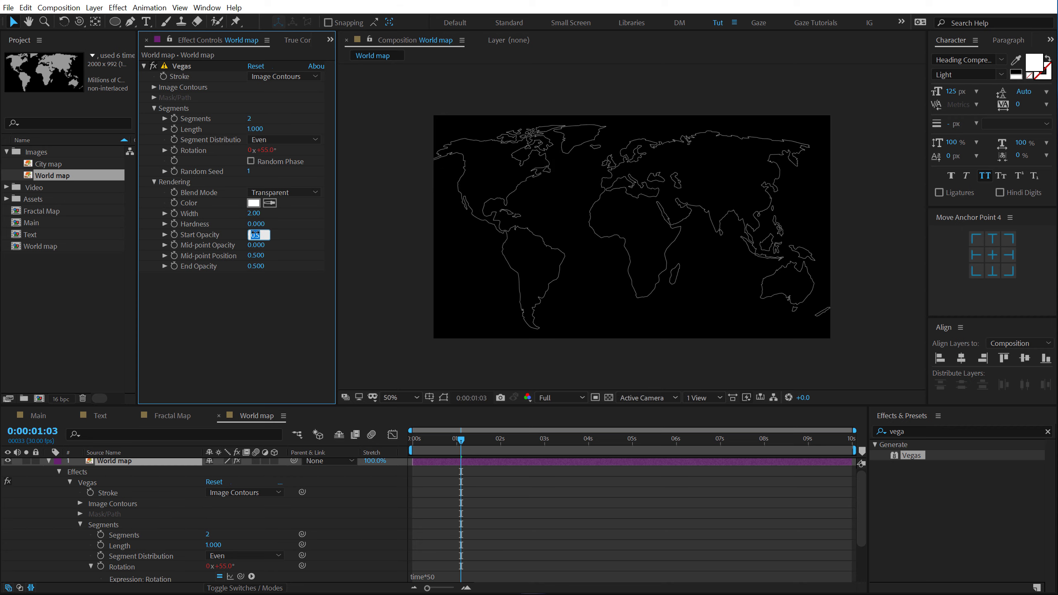
{"action": "key", "text": "BackSpace"}
{"action": "key", "text": "Return"}
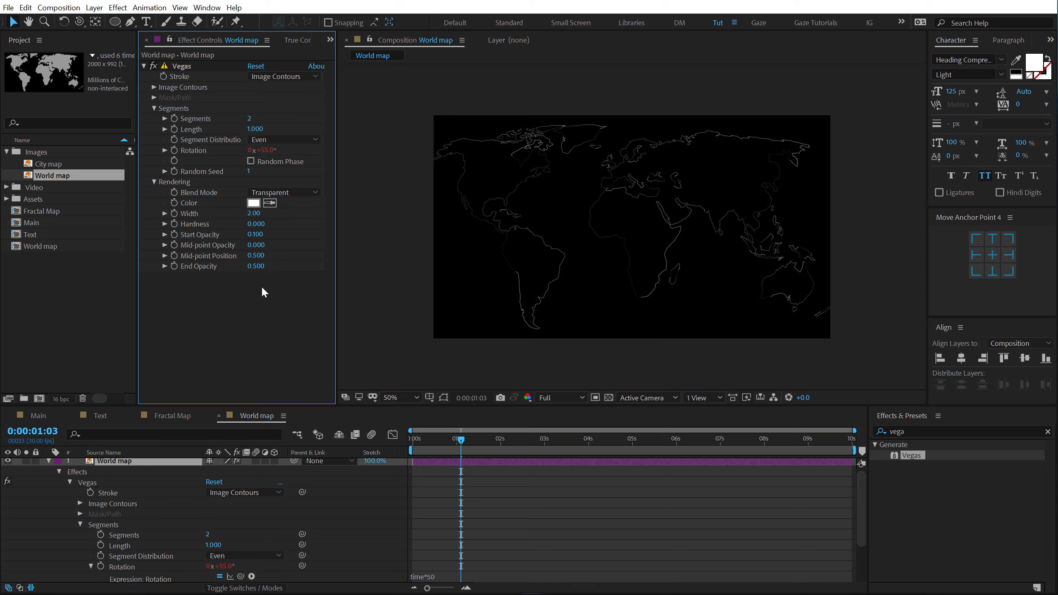
{"action": "left_click", "coordinate": [253, 267]}
{"action": "key", "text": "BackSpace"}
{"action": "type", "text": ".7"}
{"action": "key", "text": "Return"}
{"action": "mouse_move", "coordinate": [461, 440]}
{"action": "left_mouse_down"}
{"action": "mouse_move", "coordinate": [572, 441]}
{"action": "mouse_move", "coordinate": [411, 442]}
{"action": "left_mouse_up"}
{"action": "key", "text": "space"}
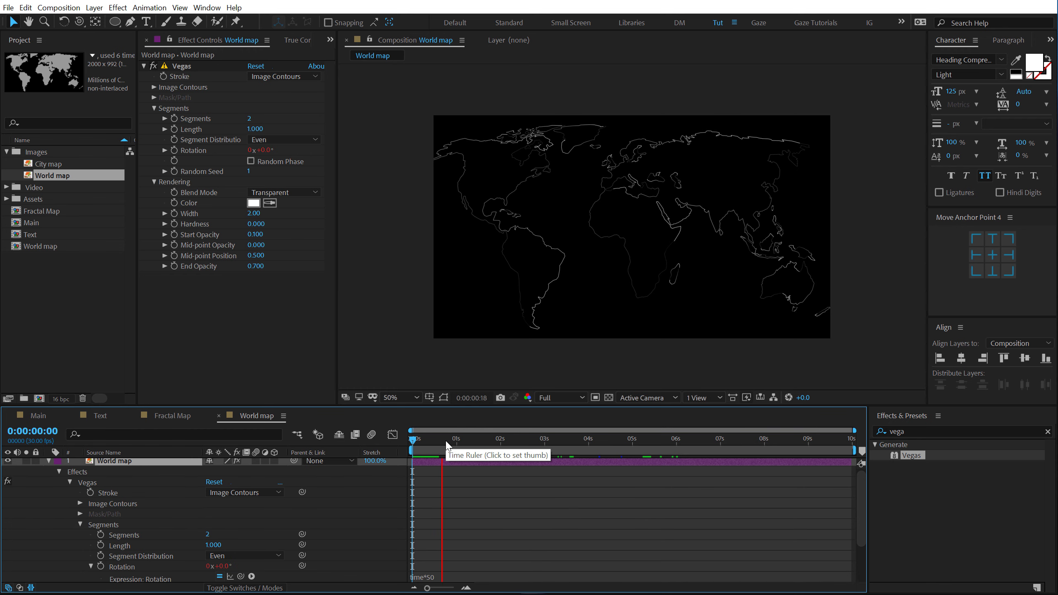
Add the World map composition between Main's two City map layers as a 3D layer and move it slightly closer in Z
{"action": "left_click", "coordinate": [36, 413]}
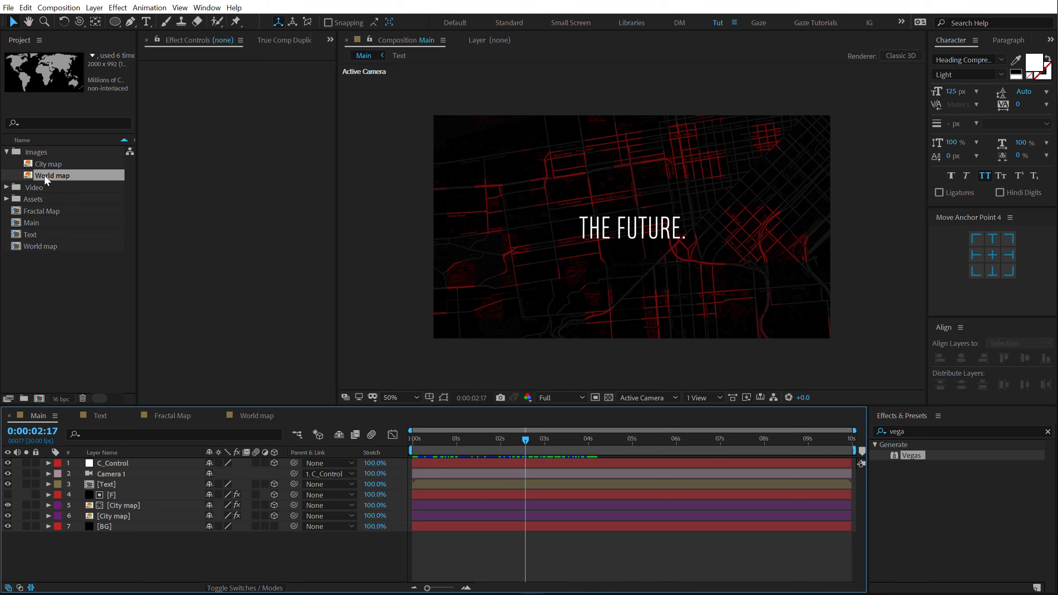
{"action": "left_click_drag", "start_coordinate": [40, 246], "coordinate": [136, 516]}
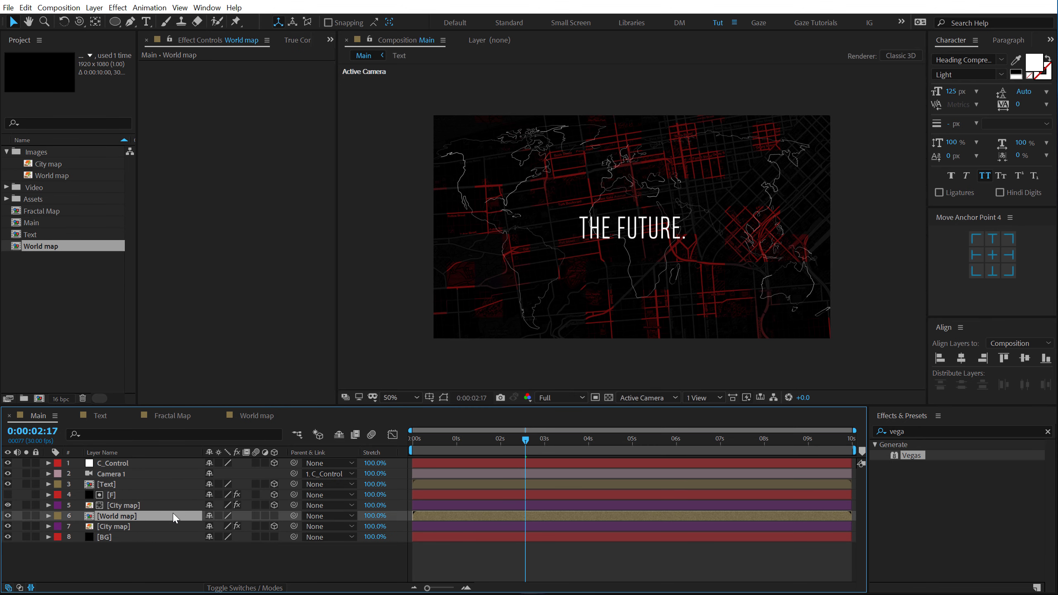
{"action": "key", "text": "p"}
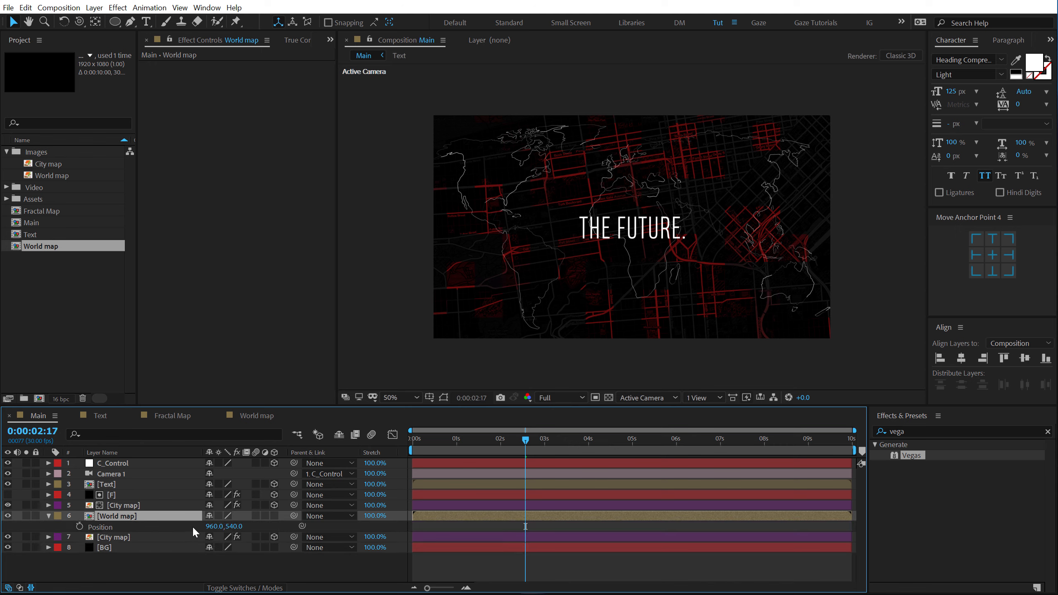
{"action": "left_click", "coordinate": [275, 515]}
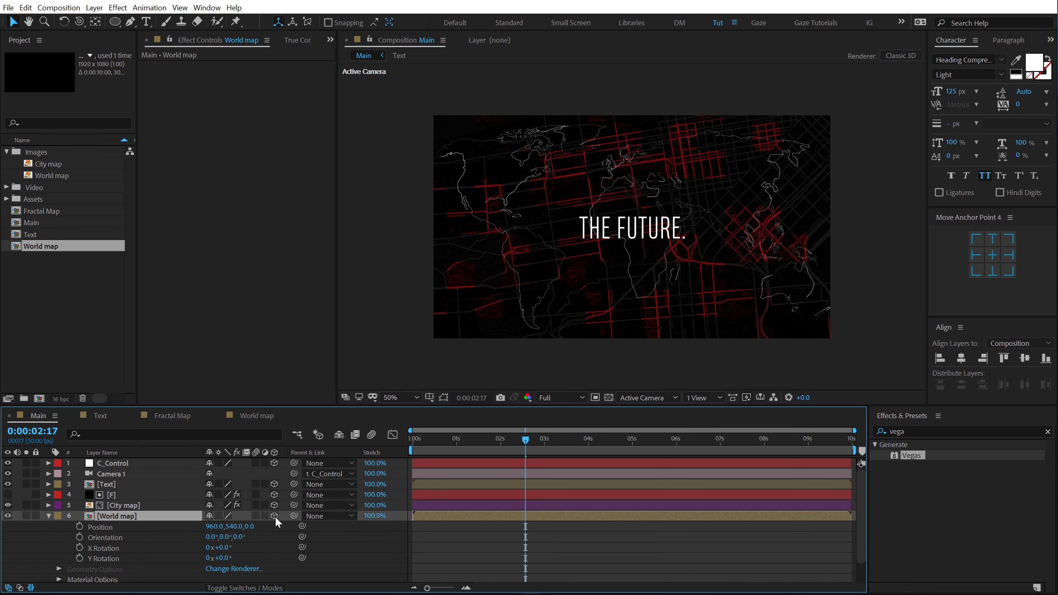
{"action": "left_click_drag", "start_coordinate": [249, 534], "coordinate": [225, 533]}
{"action": "left_click", "coordinate": [47, 516]}
Set the World map layer's opacity in Main to 60%
{"action": "left_click", "coordinate": [106, 517]}
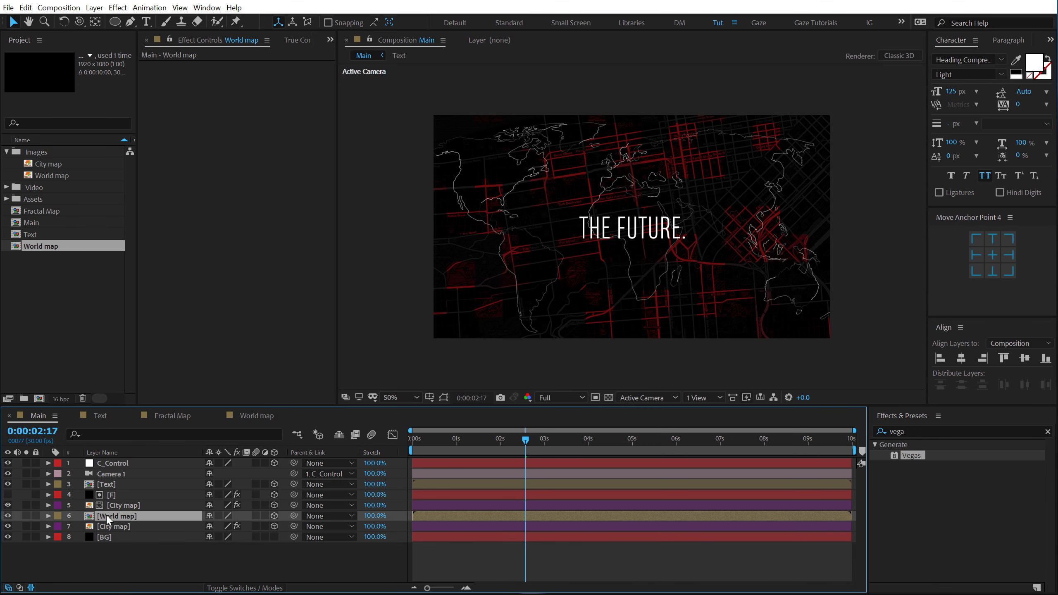
{"action": "key", "text": "t"}
{"action": "left_click", "coordinate": [213, 527]}
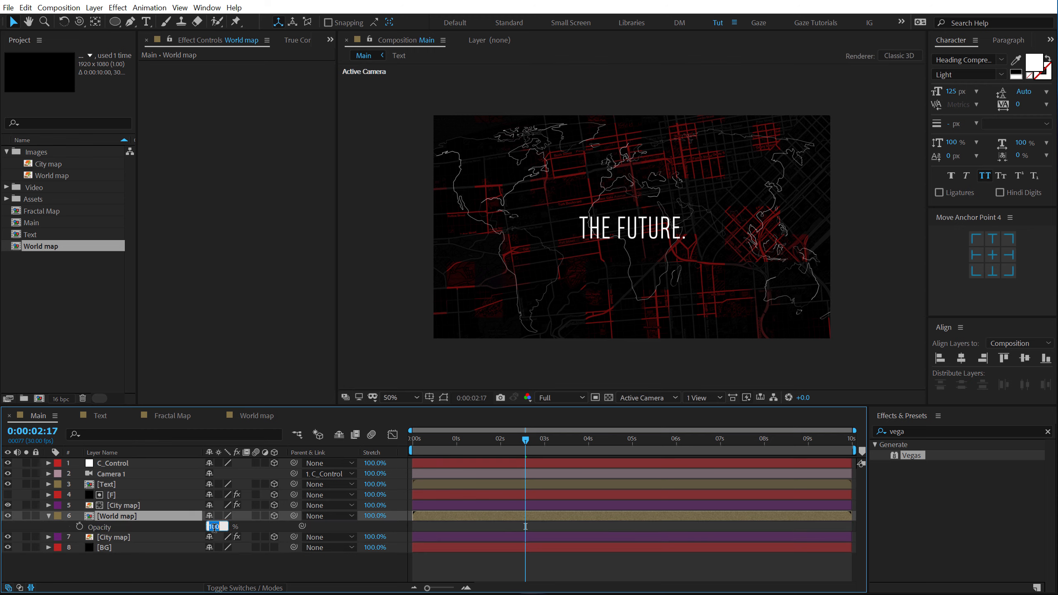
{"action": "type", "text": "60"}
{"action": "key", "text": "Return"}
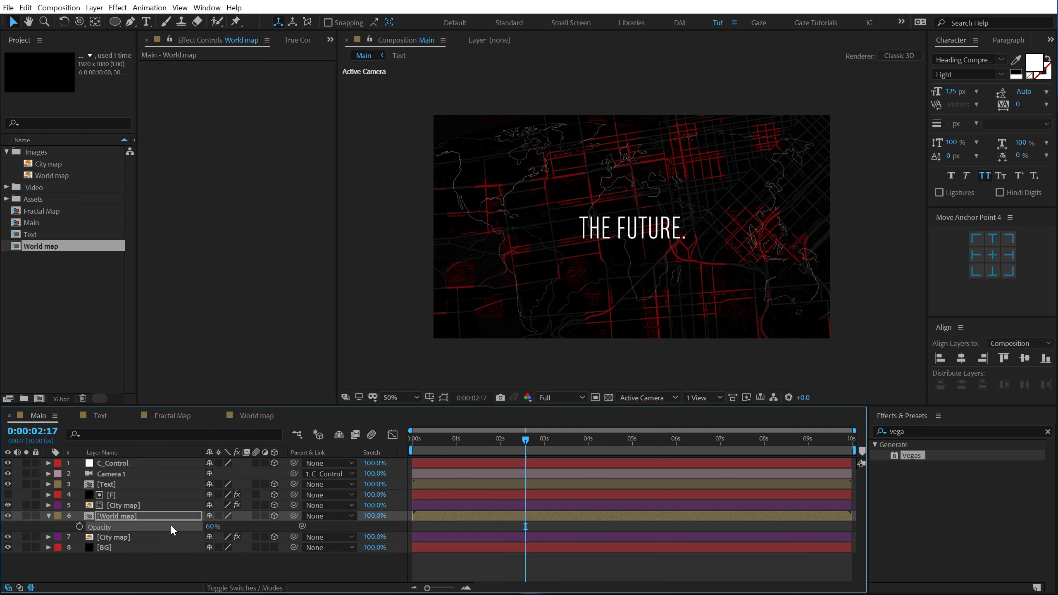
Apply a Fill effect in blue 0072FF to Main's World map layer and preview the result along the timeline
{"action": "left_click", "coordinate": [912, 431]}
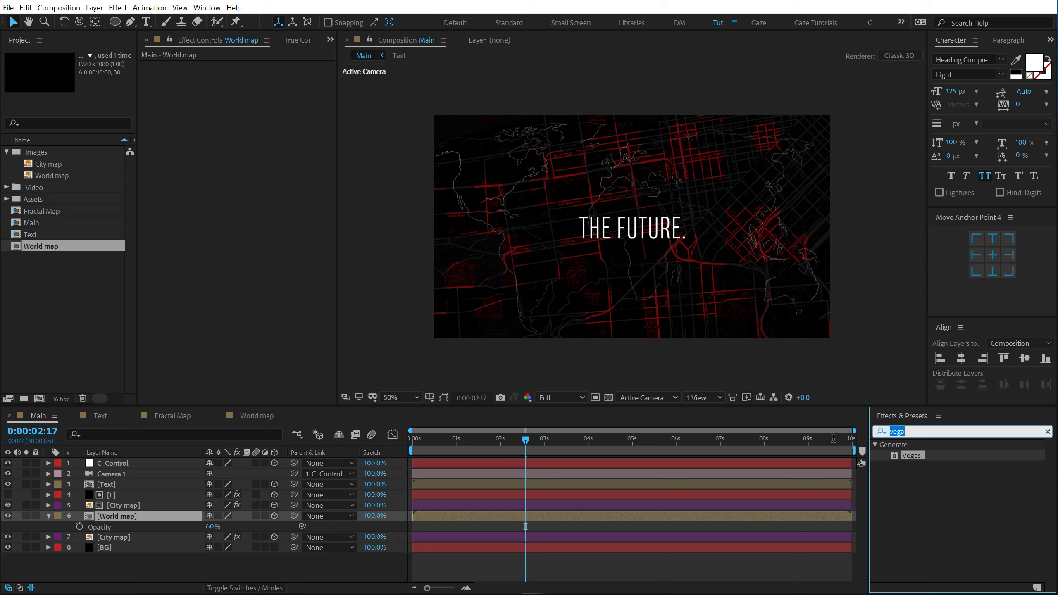
{"action": "type", "text": "fill"}
{"action": "double_click", "coordinate": [906, 519]}
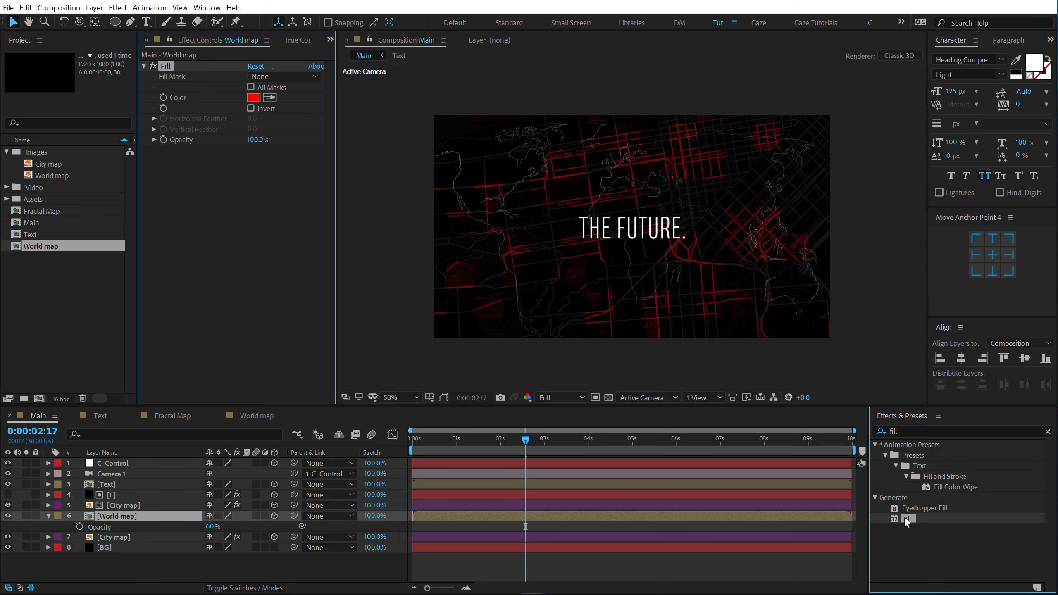
{"action": "left_click", "coordinate": [254, 98]}
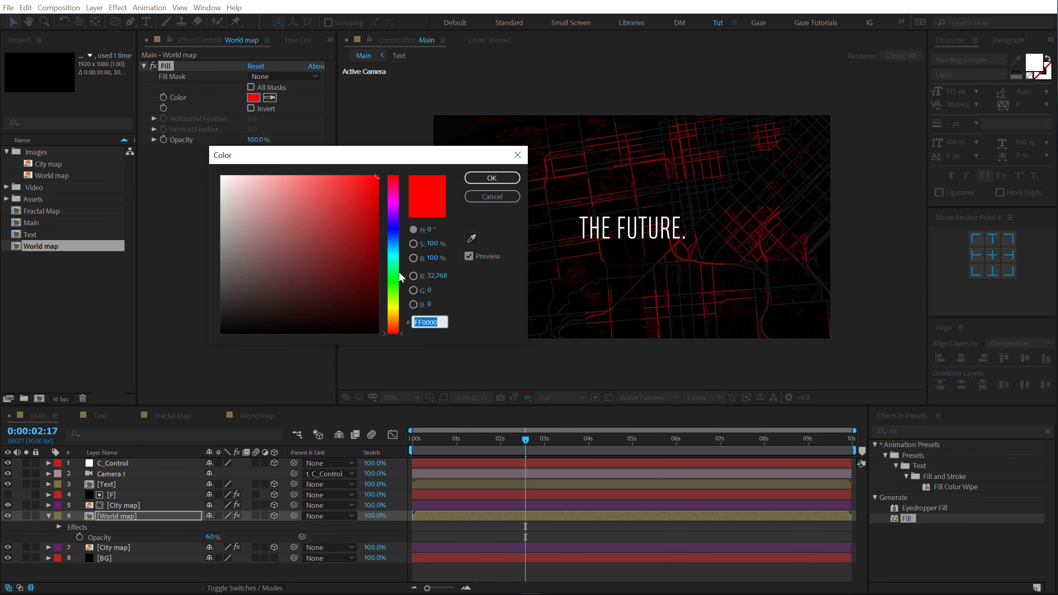
{"action": "left_click_drag", "start_coordinate": [398, 263], "coordinate": [399, 244]}
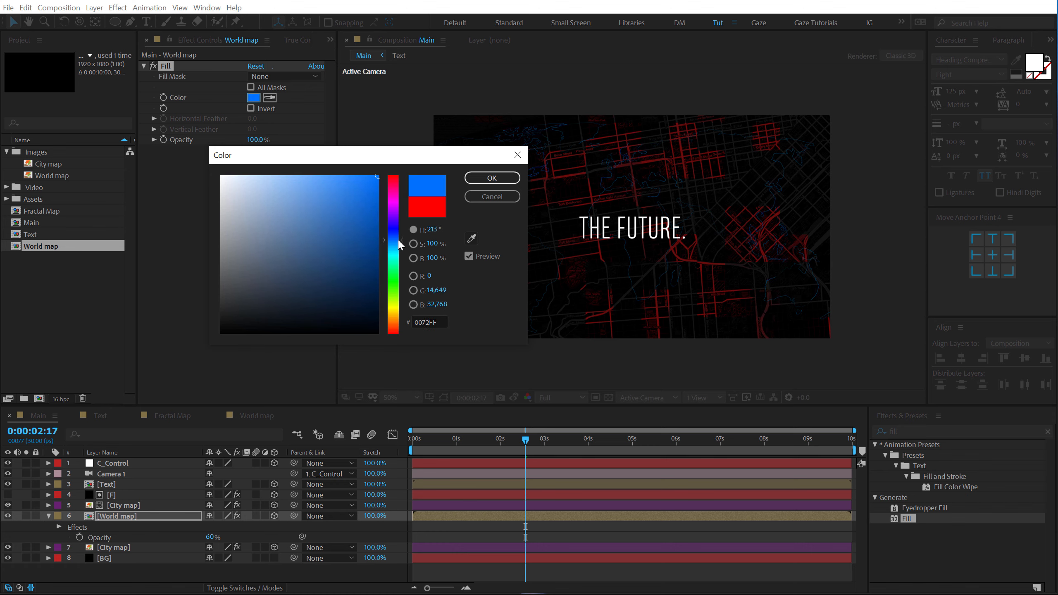
{"action": "left_click", "coordinate": [492, 178]}
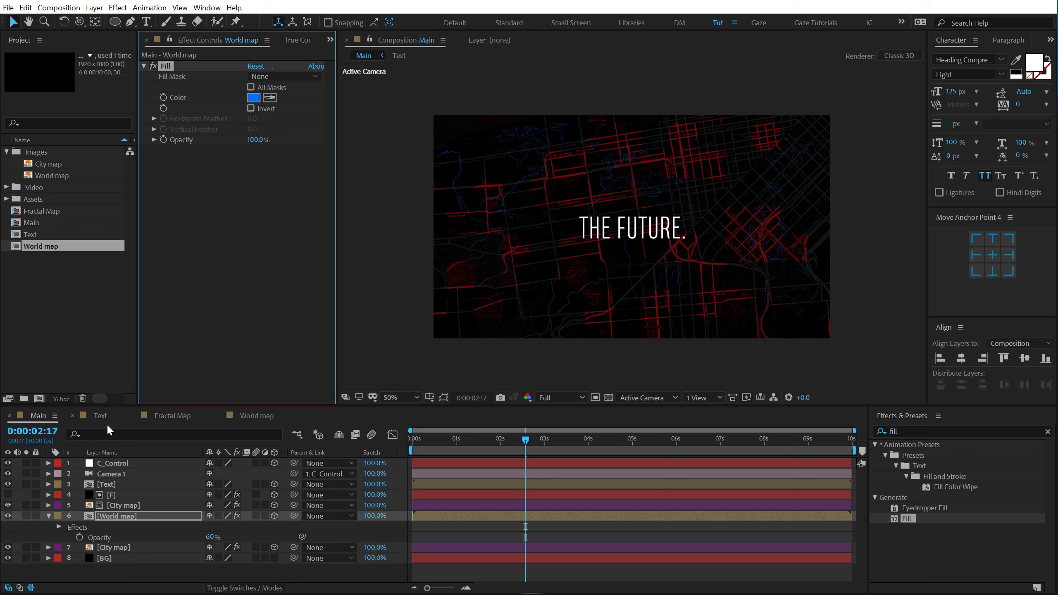
{"action": "left_click", "coordinate": [49, 516]}
{"action": "left_click", "coordinate": [333, 575]}
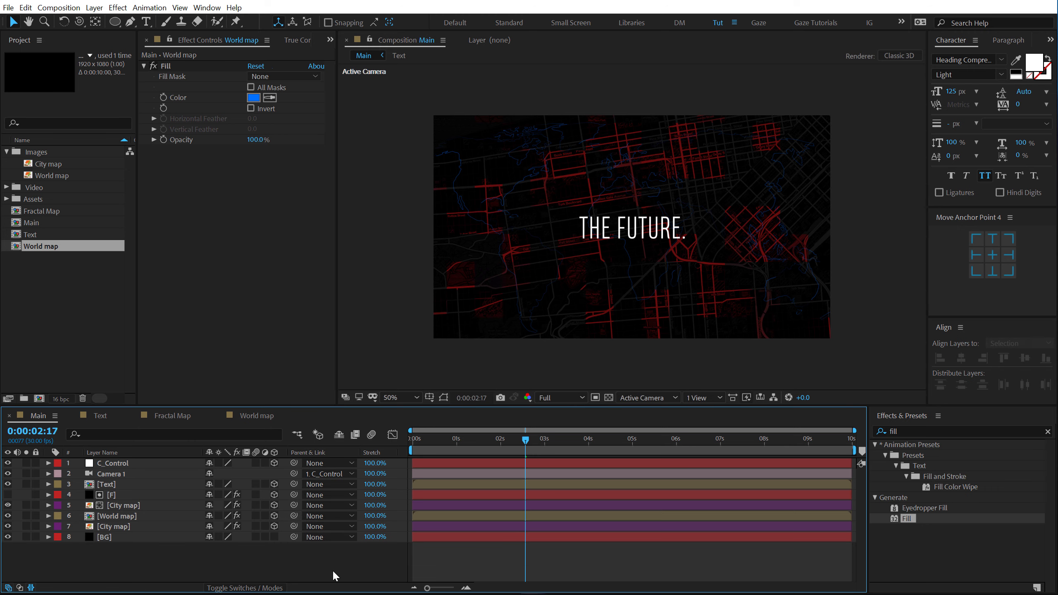
{"action": "left_click_drag", "start_coordinate": [453, 438], "coordinate": [584, 428]}
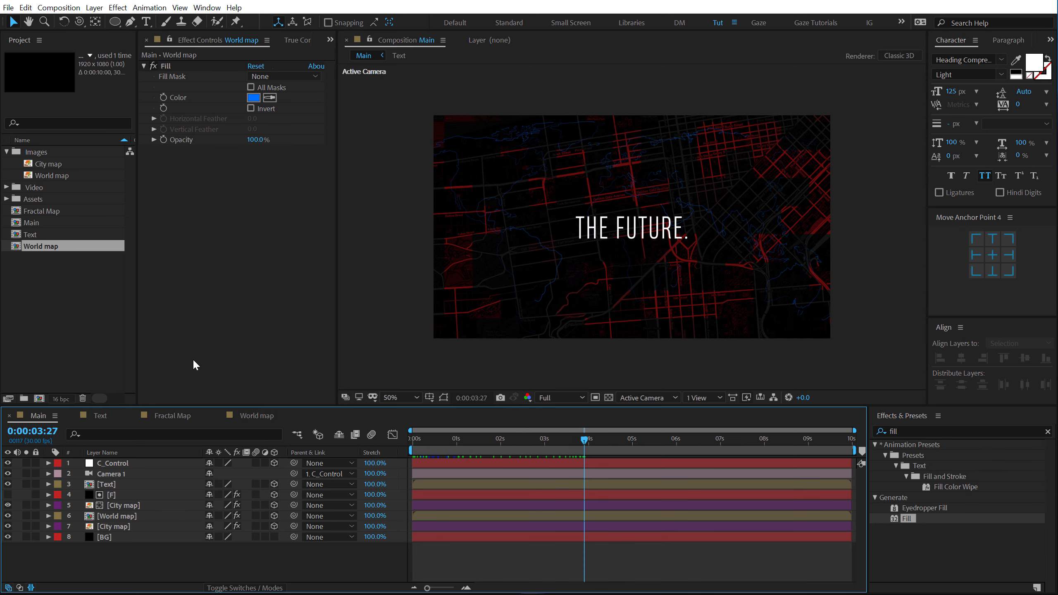
Open the Fractal Map composition and add the World map image beneath the F noise layer
{"action": "left_click", "coordinate": [55, 317]}
{"action": "left_click", "coordinate": [6, 152]}
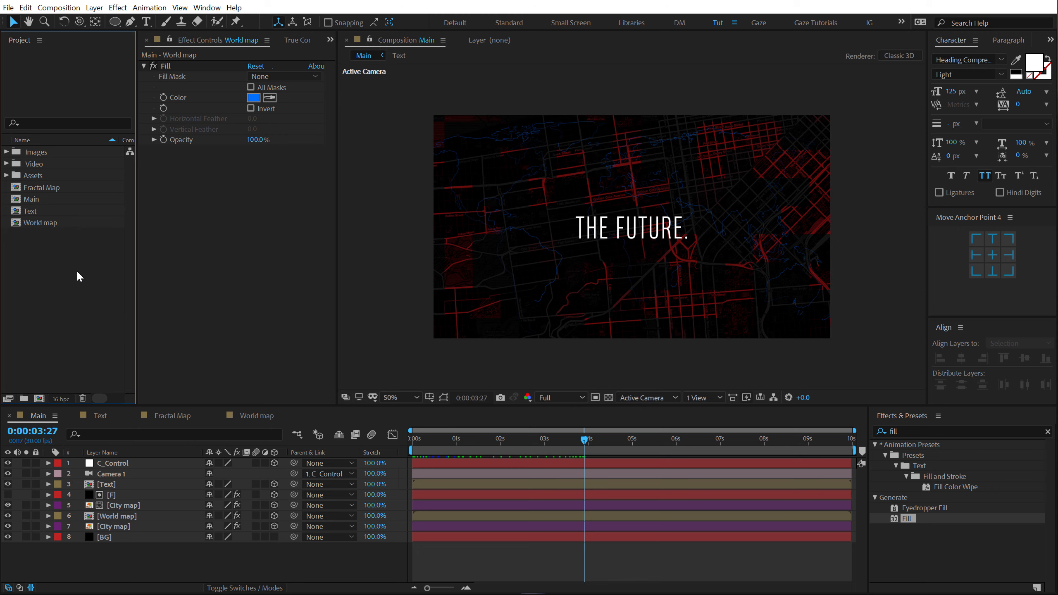
{"action": "double_click", "coordinate": [42, 188]}
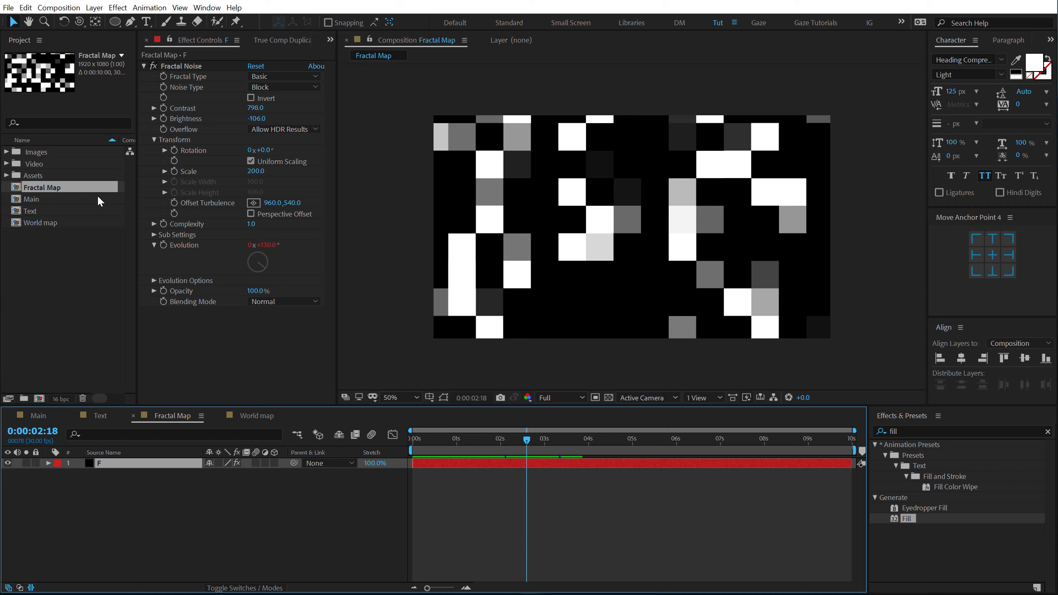
{"action": "left_click", "coordinate": [6, 152]}
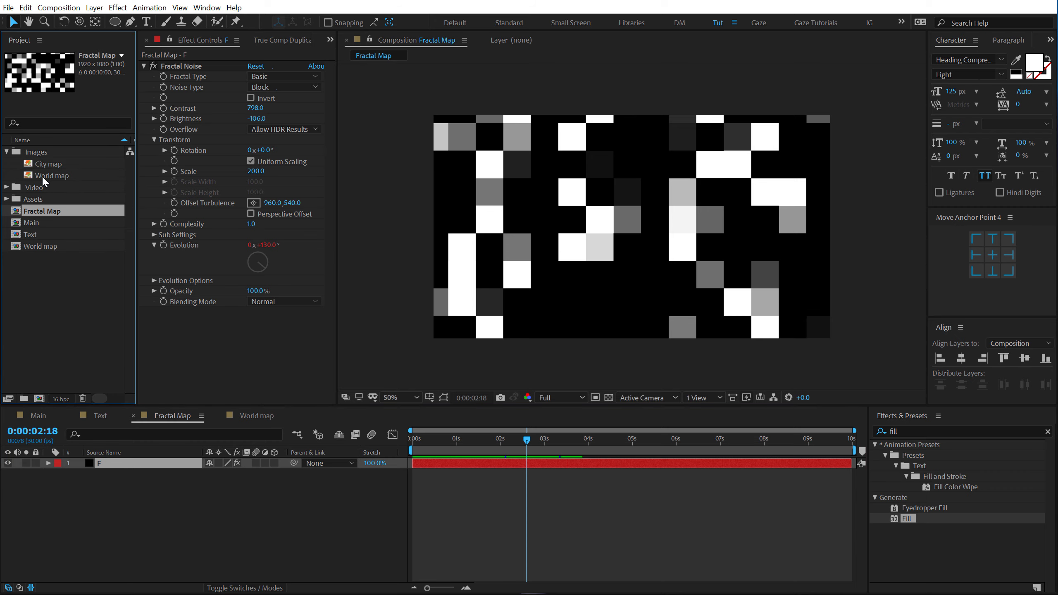
{"action": "left_click_drag", "start_coordinate": [41, 176], "coordinate": [139, 485]}
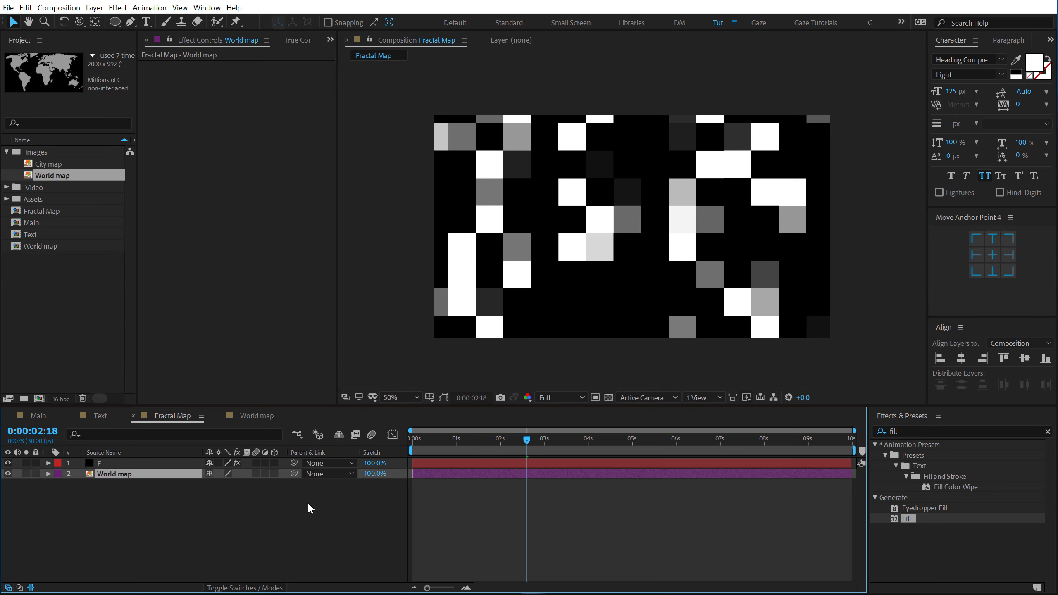
Set the World map layer's track matte in Fractal Map to Luma, using the F layer above it
{"action": "left_click", "coordinate": [243, 497]}
{"action": "key", "text": "F4"}
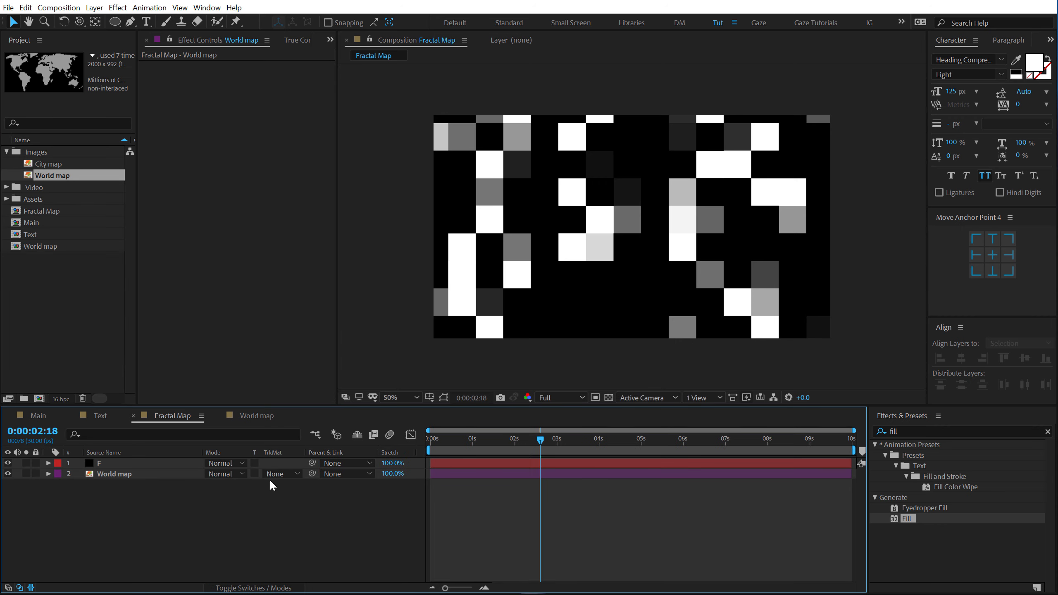
{"action": "left_click", "coordinate": [294, 473]}
{"action": "left_click", "coordinate": [303, 528]}
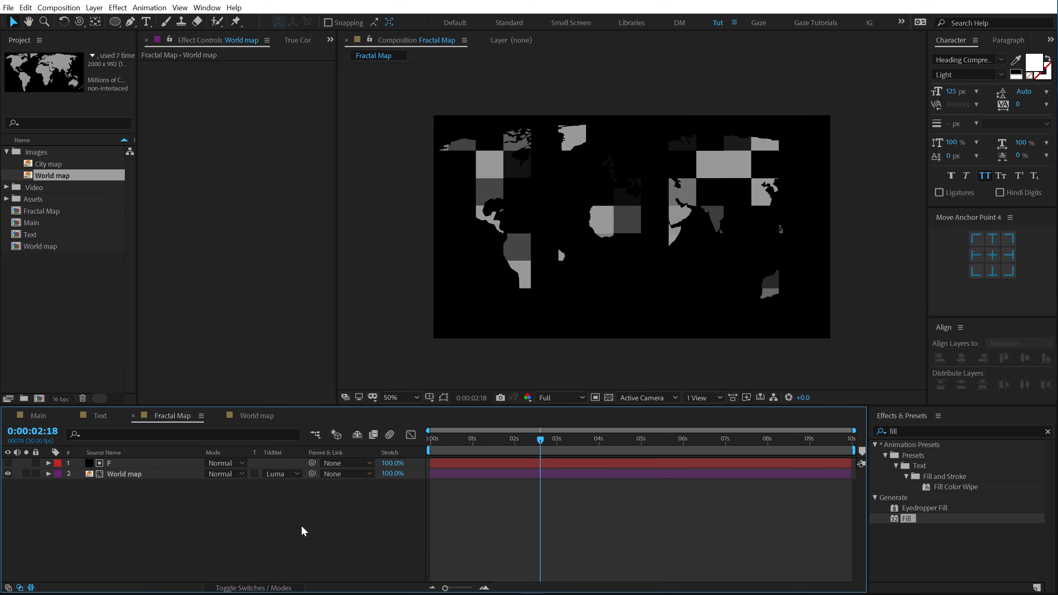
Set the F layer's Fractal Noise to the Soft Linear noise type, with Contrast 200 and Brightness -50
{"action": "left_click", "coordinate": [113, 465]}
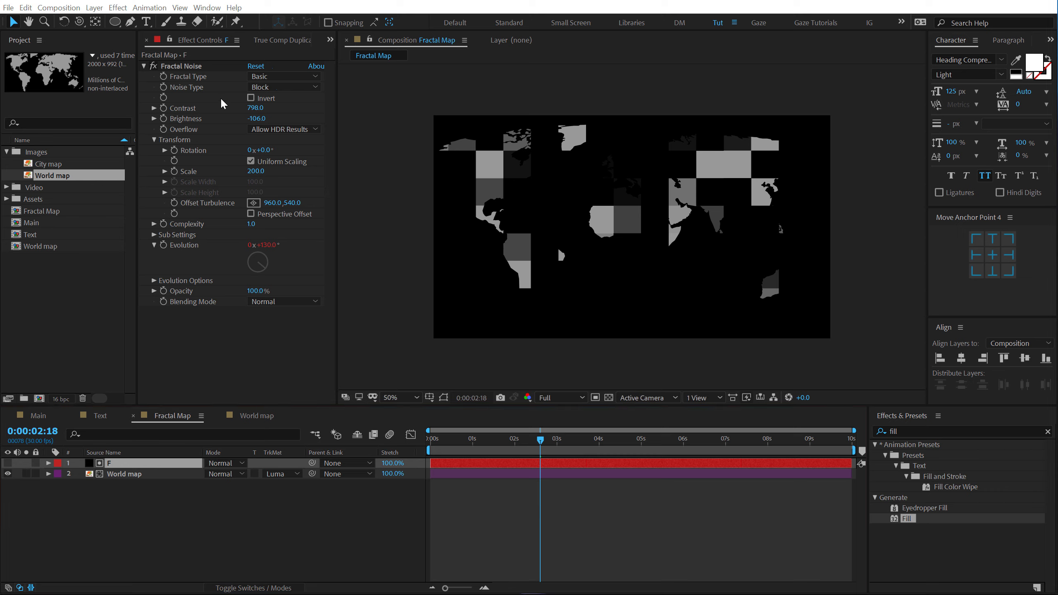
{"action": "left_click", "coordinate": [276, 88]}
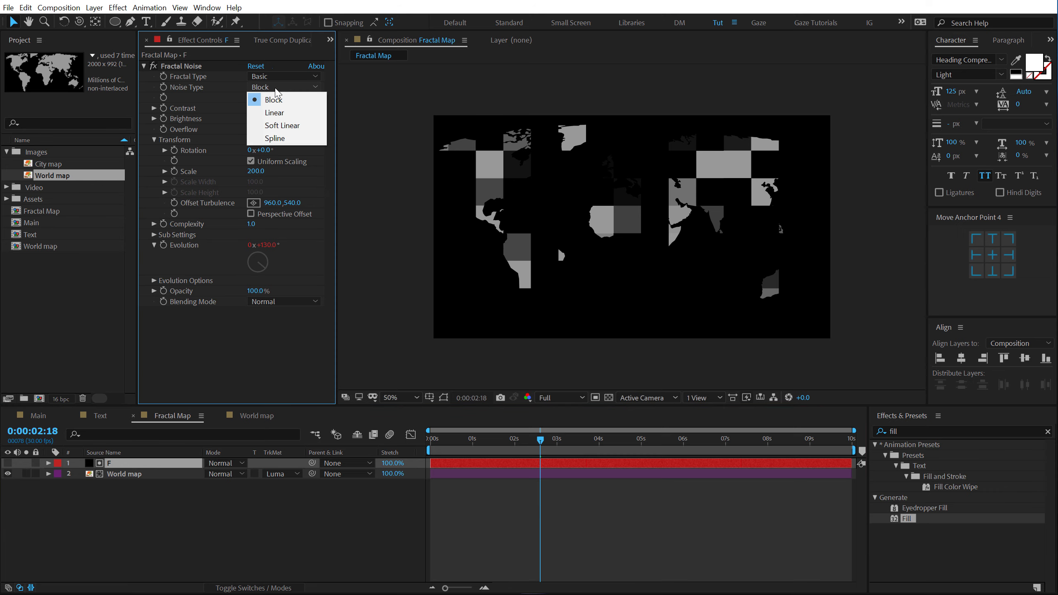
{"action": "left_click", "coordinate": [285, 130]}
{"action": "left_click", "coordinate": [255, 109]}
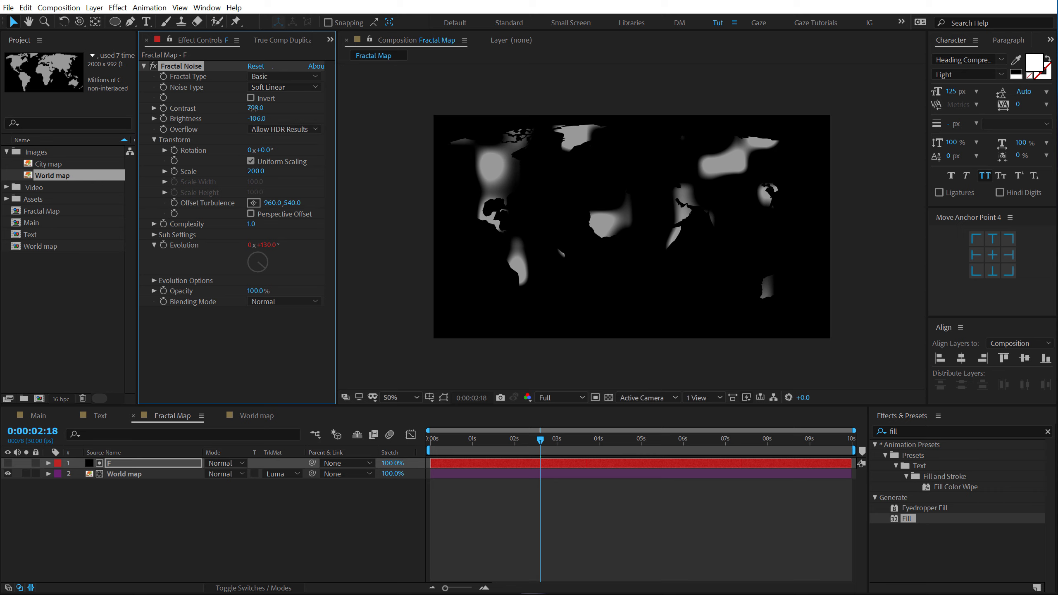
{"action": "type", "text": "200"}
{"action": "key", "text": "Return"}
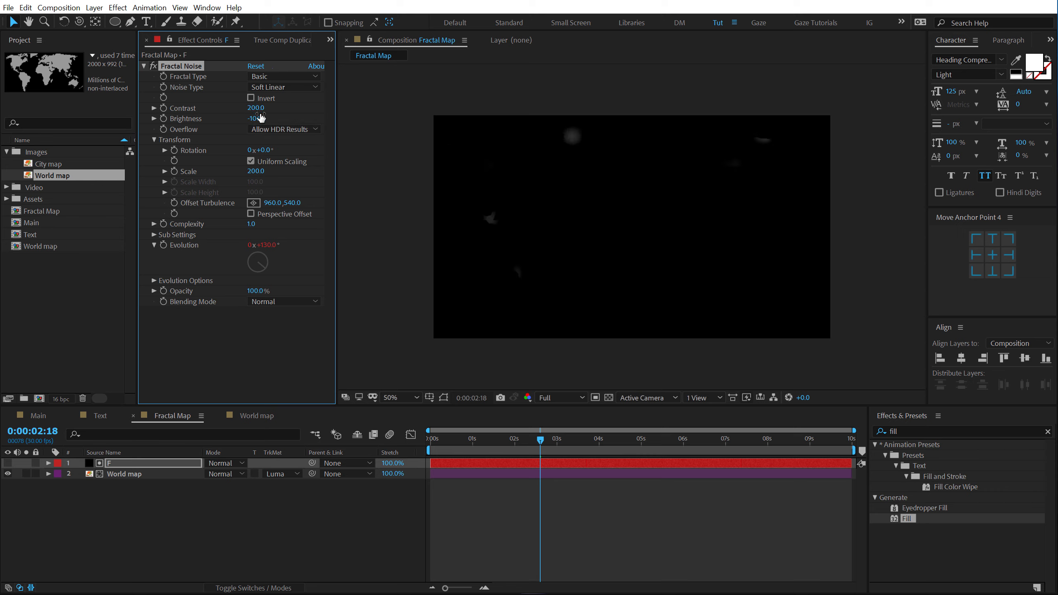
{"action": "left_click", "coordinate": [257, 120]}
{"action": "key", "text": "BackSpace"}
{"action": "type", "text": "-50"}
{"action": "key", "text": "Return"}
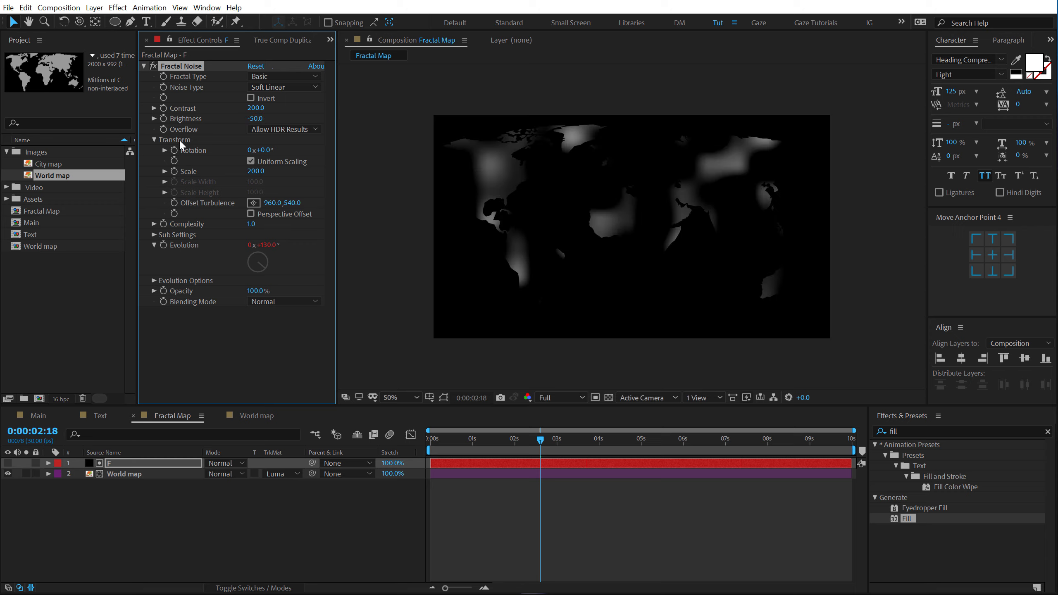
Set the Fractal Noise Scale to 150 and its Complexity to 6
{"action": "left_click", "coordinate": [154, 140]}
{"action": "left_click", "coordinate": [155, 140]}
{"action": "left_click", "coordinate": [256, 171]}
{"action": "type", "text": "150"}
{"action": "key", "text": "Return"}
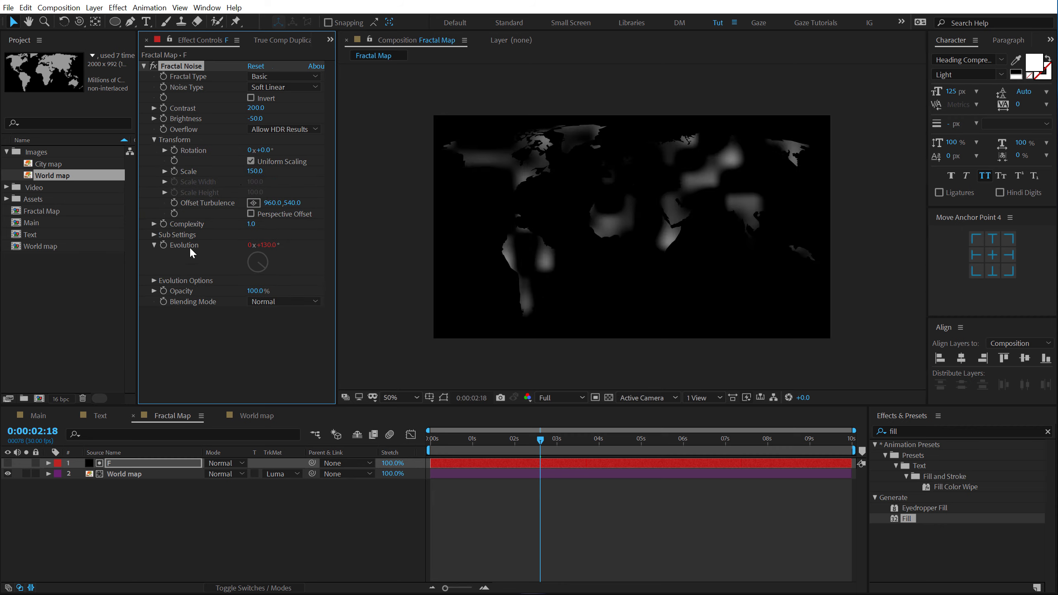
{"action": "left_click", "coordinate": [252, 226]}
{"action": "type", "text": "6"}
{"action": "key", "text": "Return"}
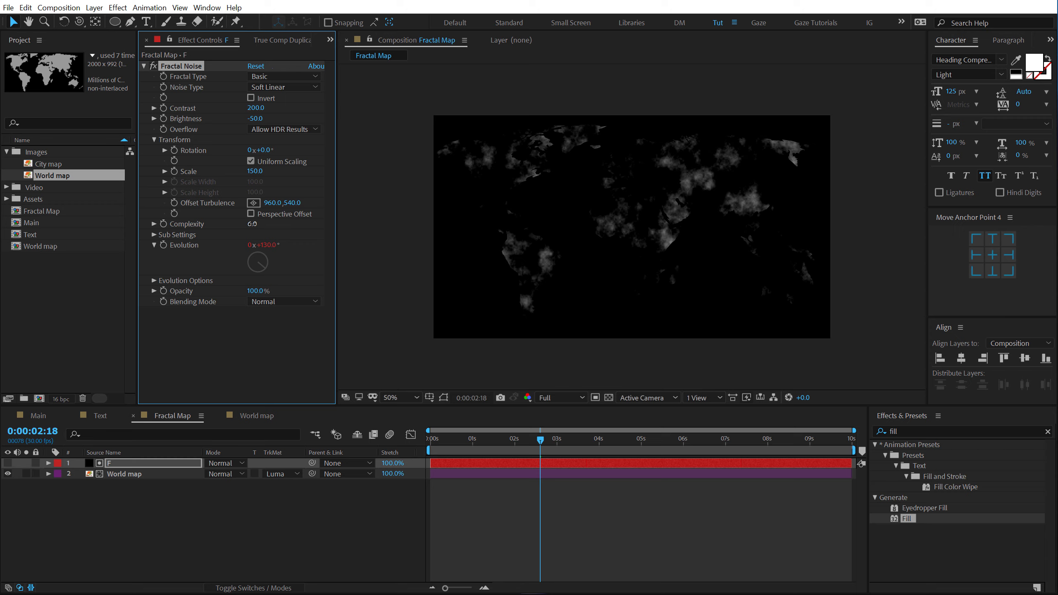
Apply the CC Ball Action effect to the World map layer in Fractal Map
{"action": "left_click", "coordinate": [119, 475]}
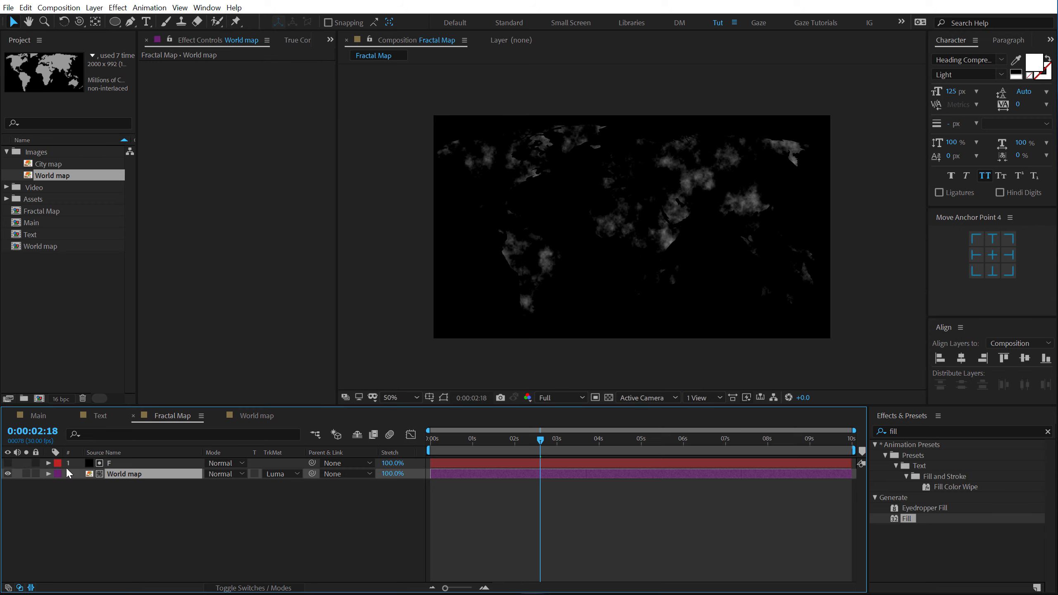
{"action": "left_click", "coordinate": [26, 474]}
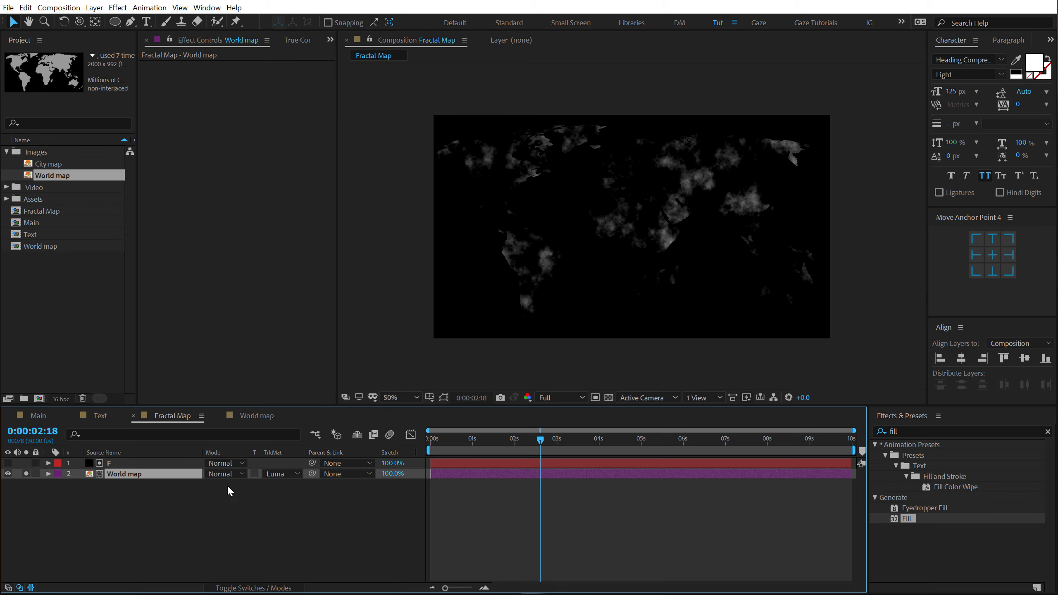
{"action": "left_click", "coordinate": [26, 474]}
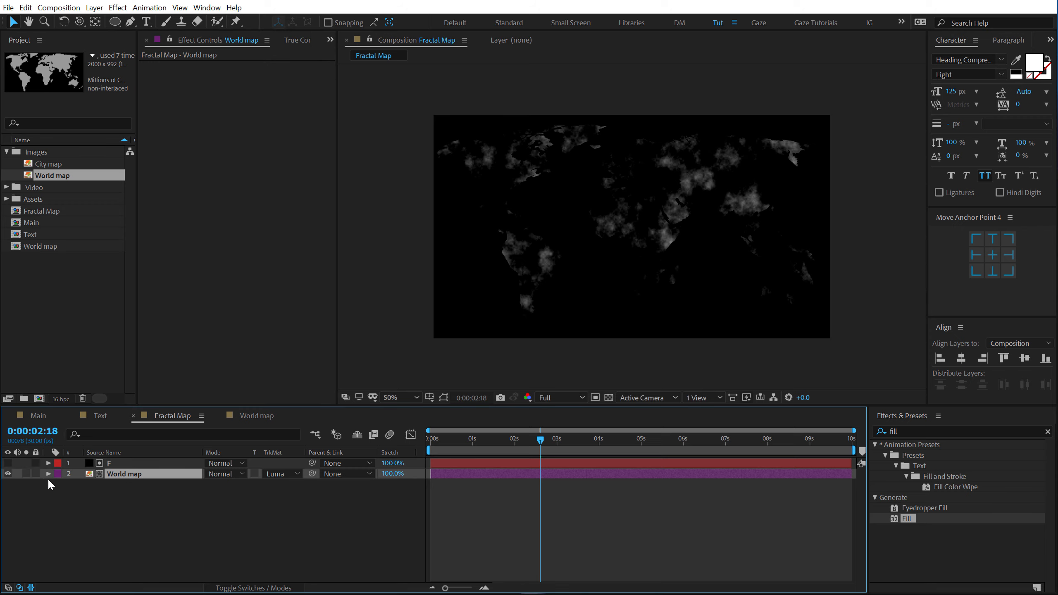
{"action": "left_click", "coordinate": [883, 430]}
{"action": "type", "text": "cc"}
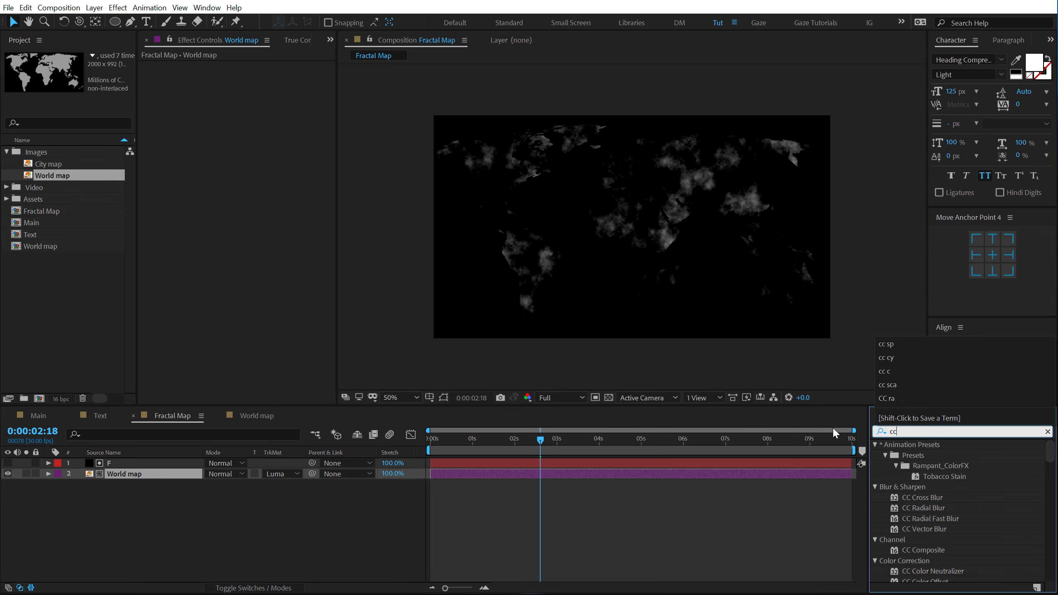
{"action": "type", "text": " bal"}
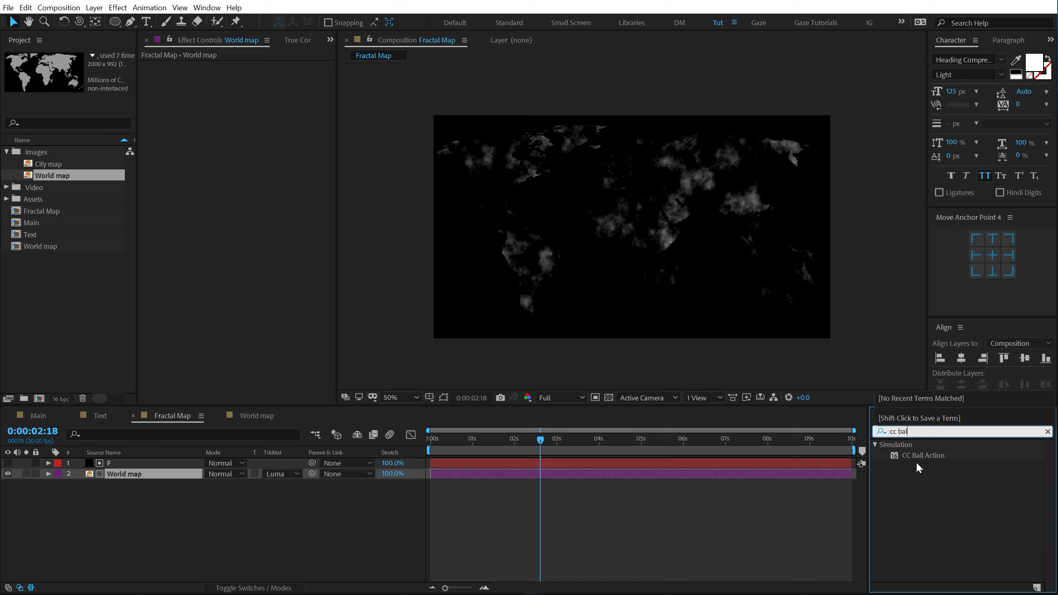
{"action": "double_click", "coordinate": [918, 455]}
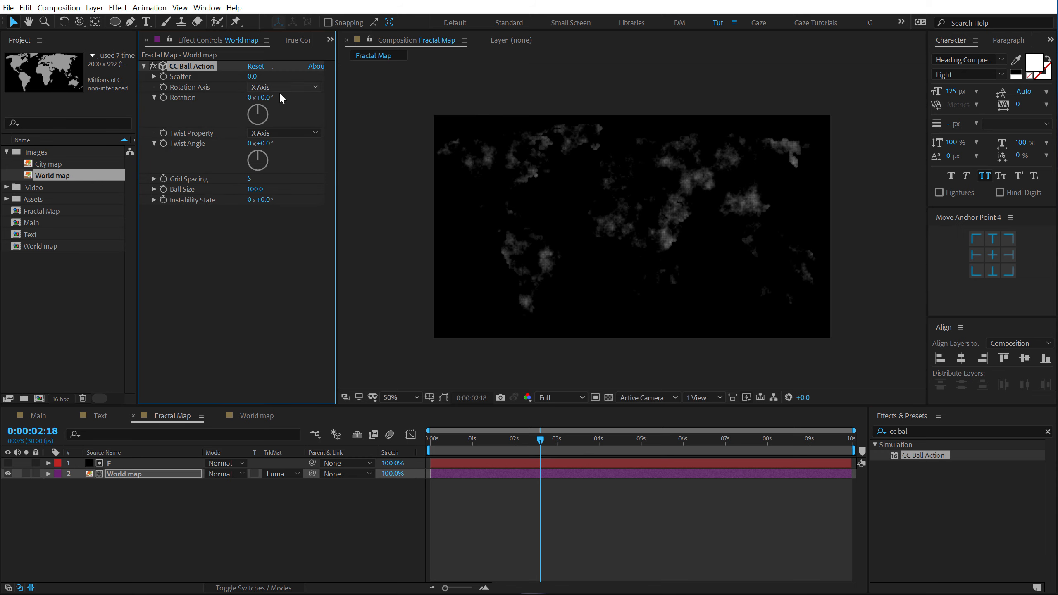
Set CC Ball Action's Grid Spacing to 4 and Ball Size to 50, and check the dot pattern up close
{"action": "left_click", "coordinate": [250, 178]}
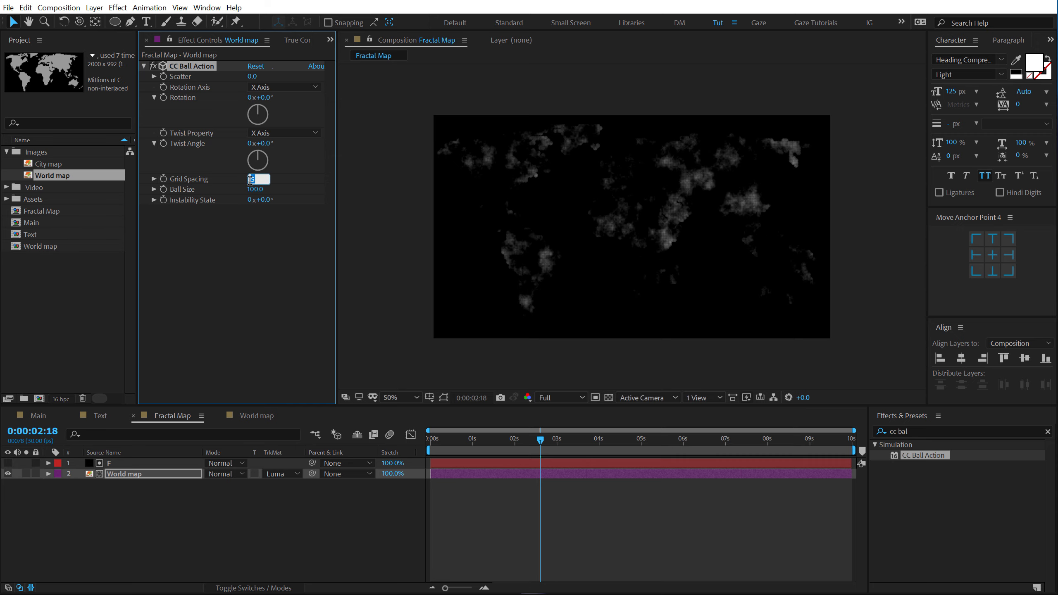
{"action": "type", "text": "4"}
{"action": "key", "text": "Tab"}
{"action": "type", "text": "50"}
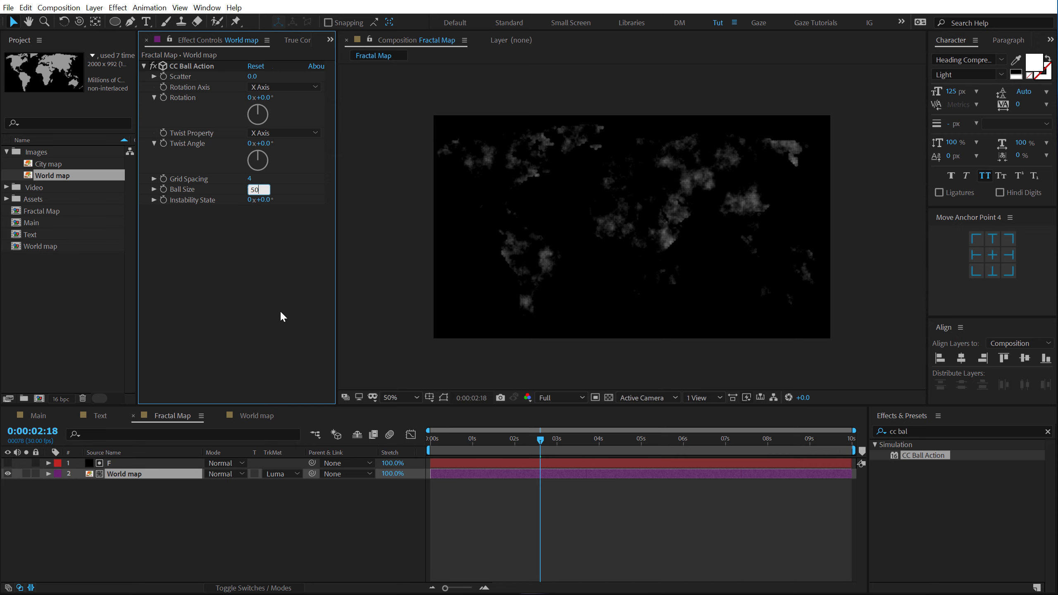
{"action": "key", "text": "Return"}
{"action": "scroll", "coordinate": [642, 219], "scroll_direction": "up", "scroll_amount": 2}
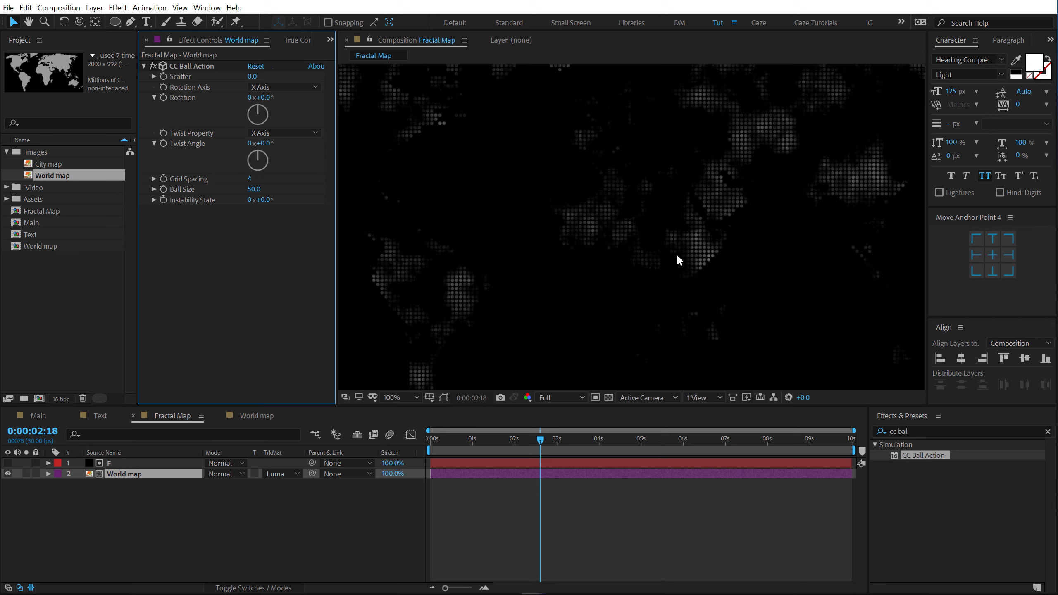
{"action": "scroll", "coordinate": [666, 229], "scroll_direction": "down", "scroll_amount": 2}
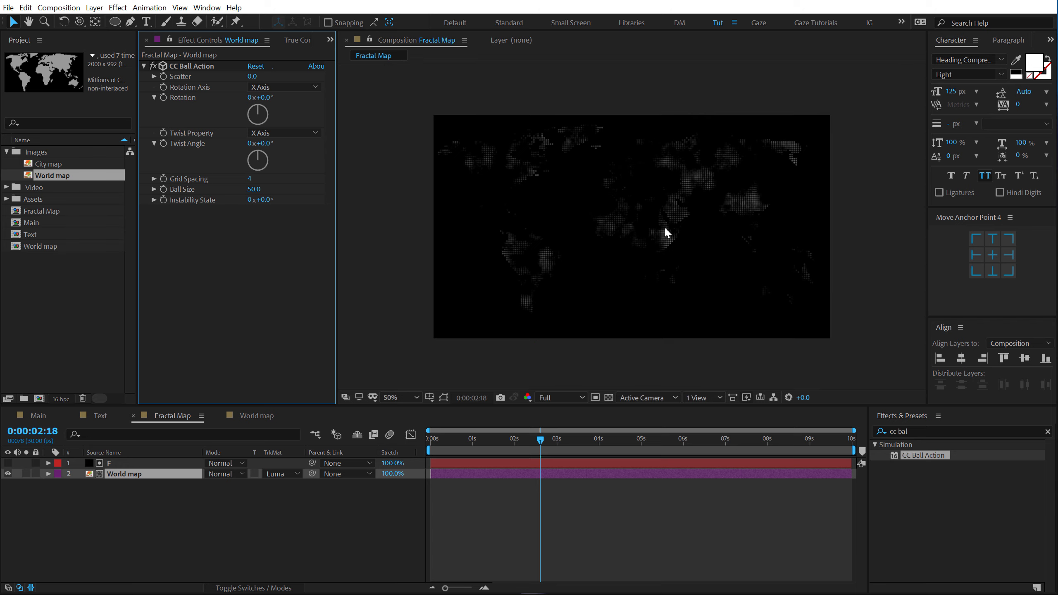
Copy the CC Ball Action effect from the World map layer onto the F layer
{"action": "left_click", "coordinate": [194, 66]}
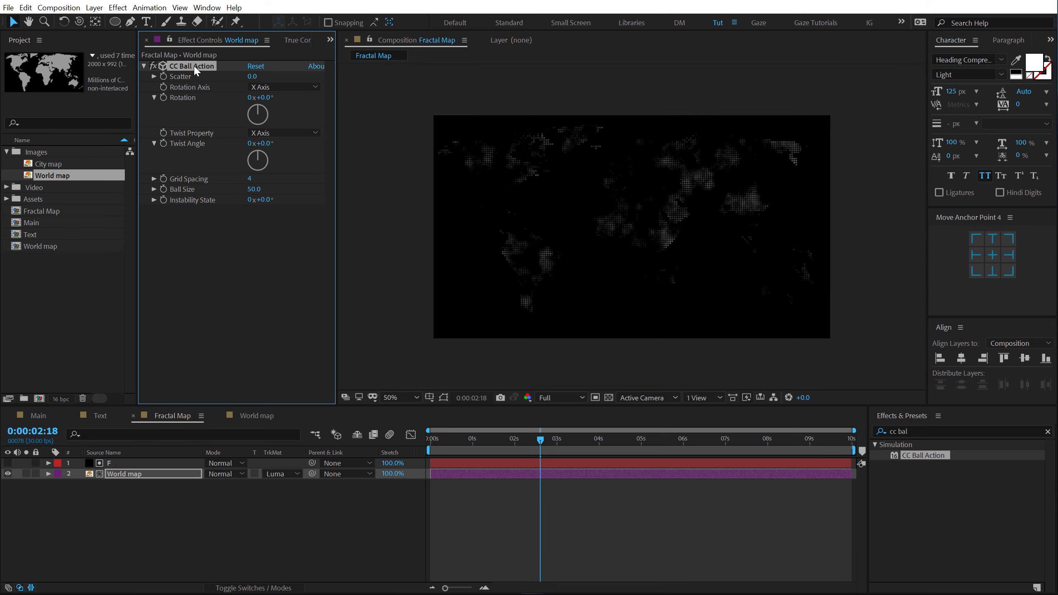
{"action": "left_click", "coordinate": [109, 463]}
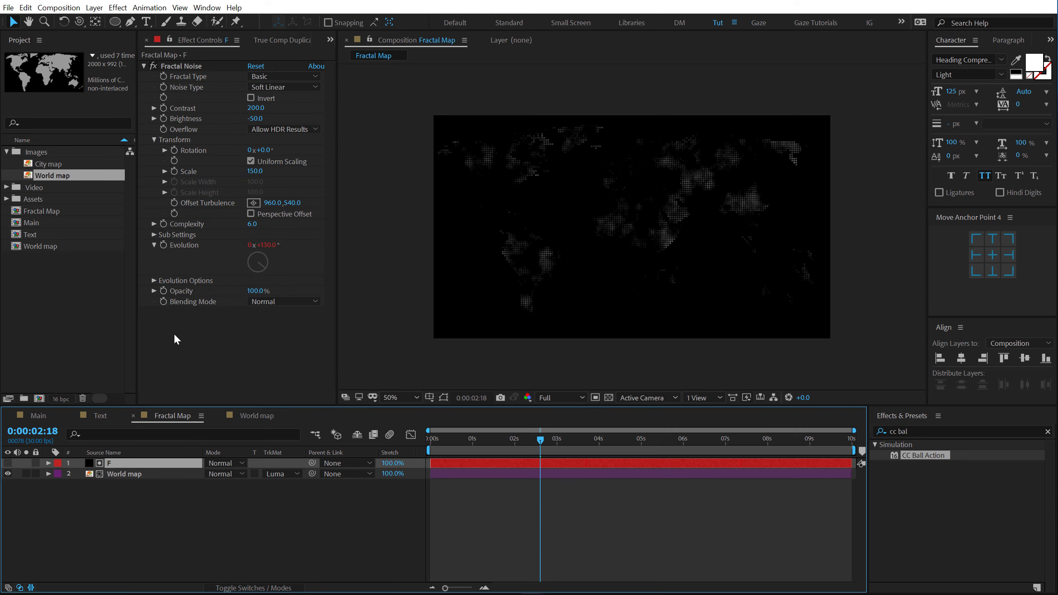
{"action": "key", "text": "ctrl+v"}
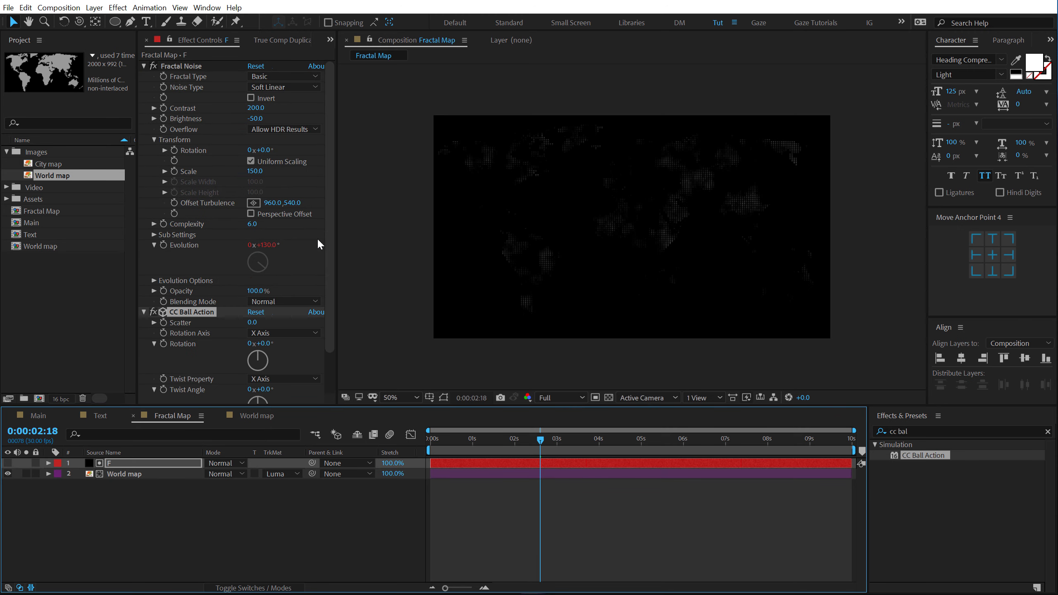
Add the Stylize Mosaic effect to the F layer after CC Ball Action
{"action": "left_click", "coordinate": [918, 432]}
{"action": "type", "text": "mos"}
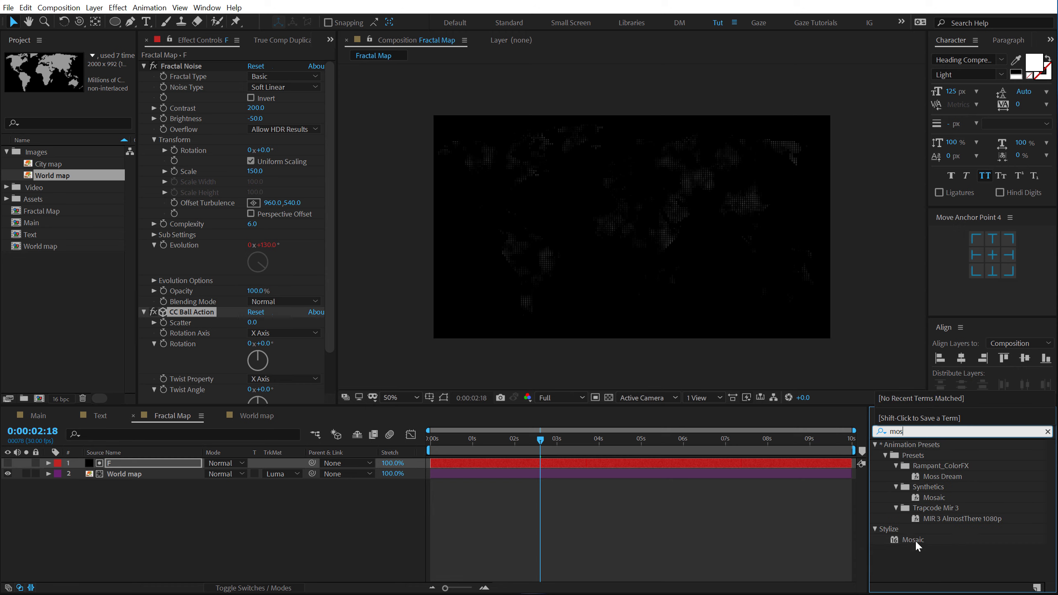
{"action": "left_click_drag", "start_coordinate": [912, 540], "coordinate": [510, 272]}
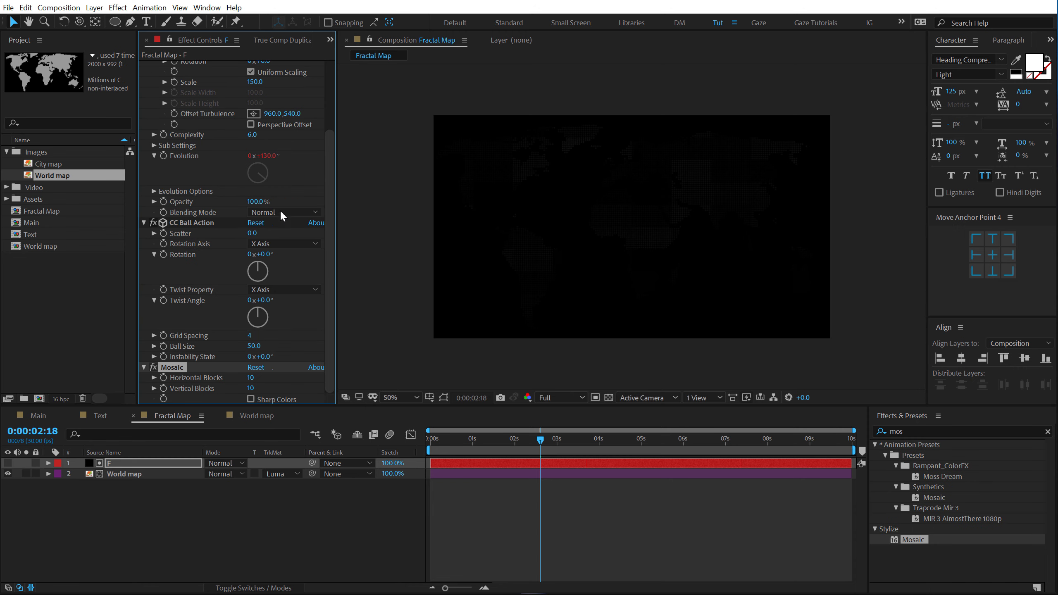
Set the F layer's Mosaic to 85 horizontal and 60 vertical blocks, and check the dots up close
{"action": "left_click", "coordinate": [250, 380]}
{"action": "key", "text": "Return"}
{"action": "left_click", "coordinate": [252, 388]}
{"action": "key", "text": "Return"}
{"action": "scroll", "coordinate": [643, 260], "scroll_direction": "up", "scroll_amount": 2}
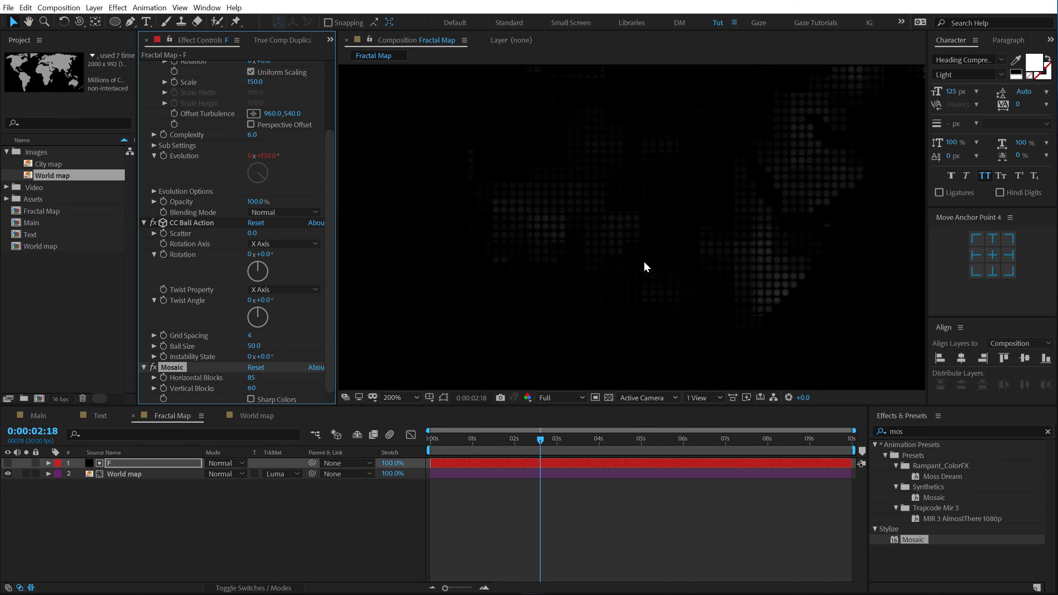
{"action": "scroll", "coordinate": [621, 214], "scroll_direction": "down", "scroll_amount": 2}
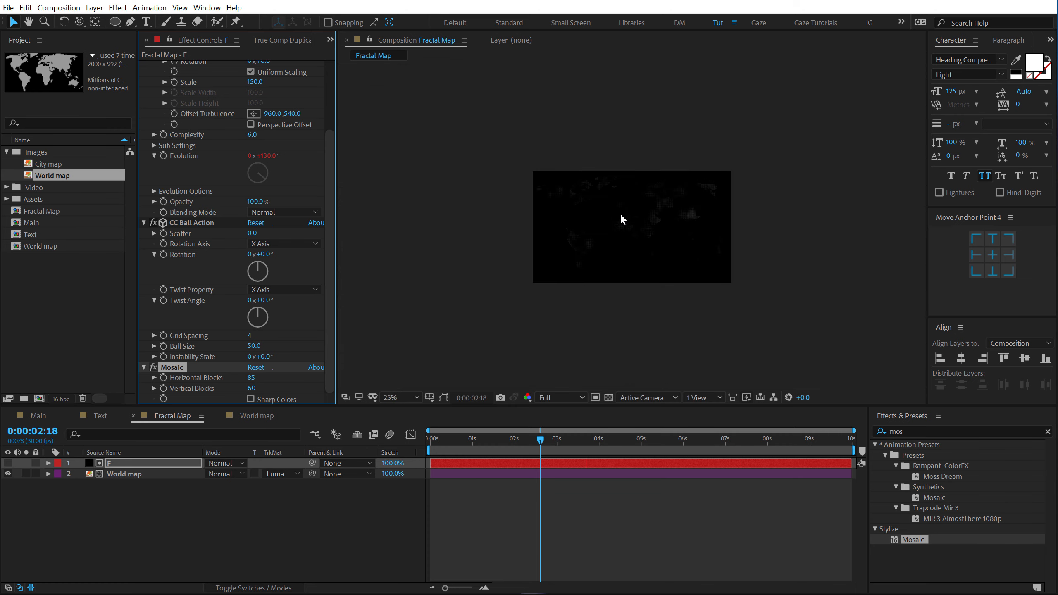
{"action": "scroll", "coordinate": [621, 214], "scroll_direction": "up", "scroll_amount": 2}
{"action": "scroll", "coordinate": [567, 217], "scroll_direction": "down", "scroll_amount": 2}
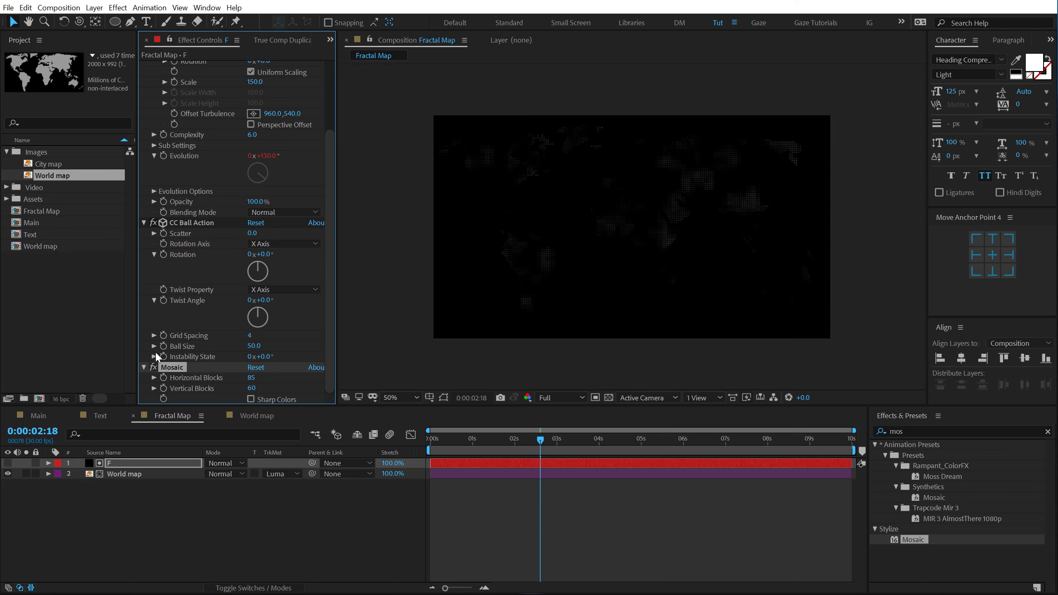
Apply the Color Correction Curves effect to the F layer after Mosaic
{"action": "left_click", "coordinate": [143, 222]}
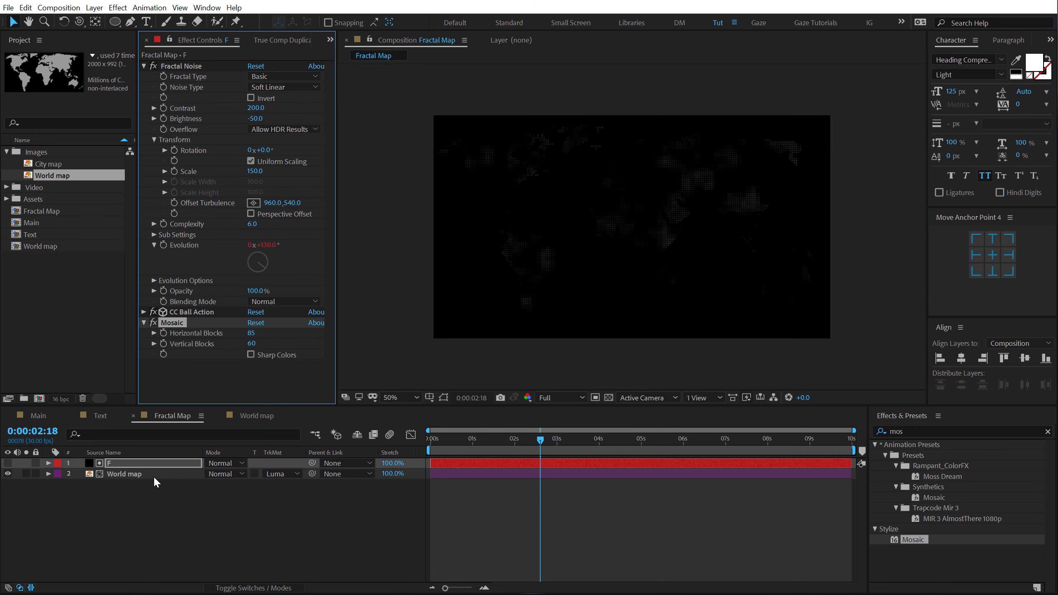
{"action": "left_click", "coordinate": [129, 463]}
{"action": "left_click", "coordinate": [837, 428]}
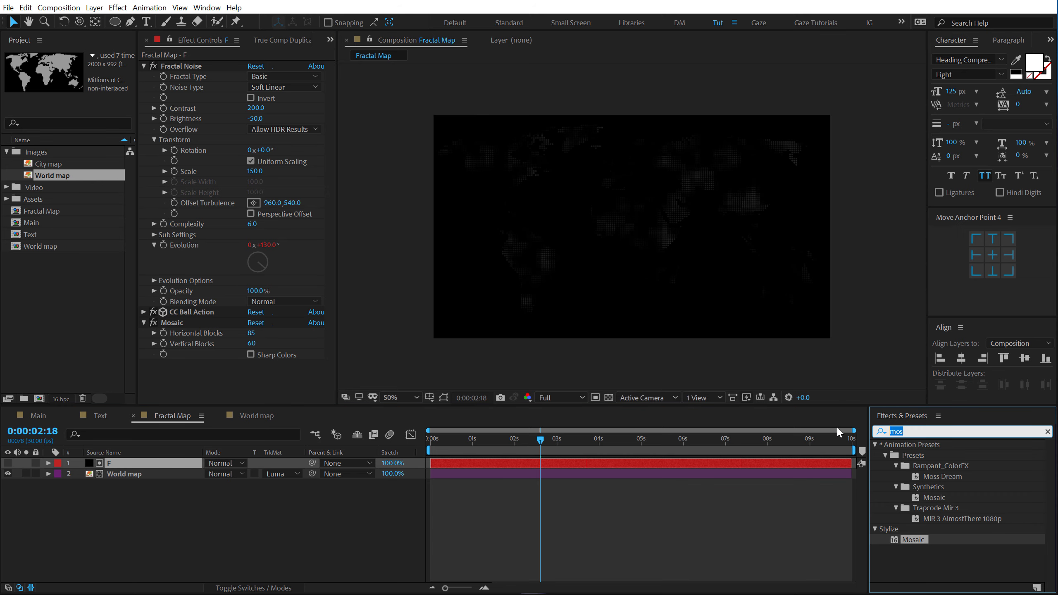
{"action": "type", "text": "curves"}
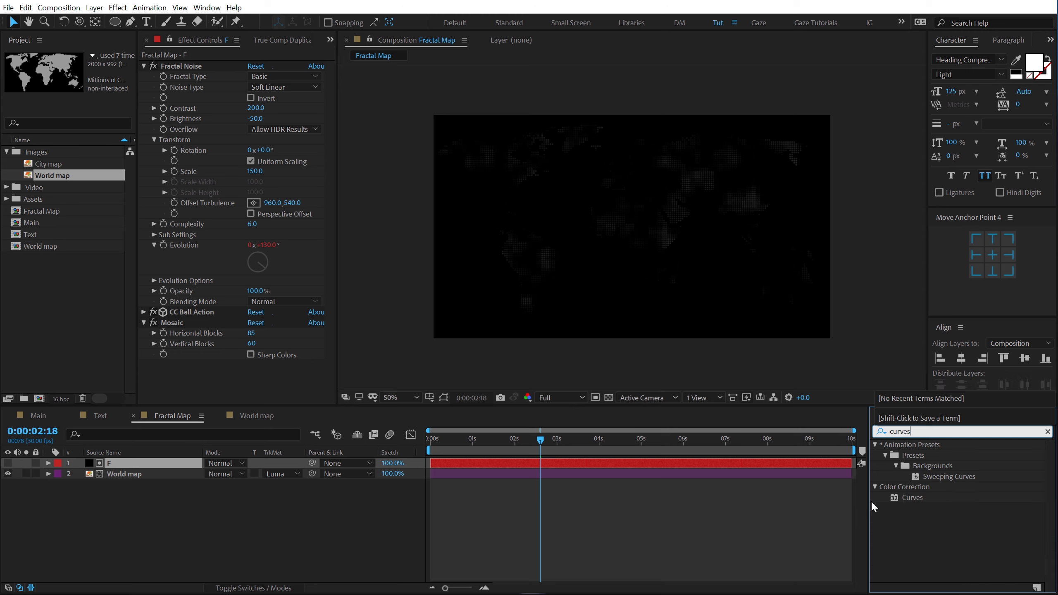
{"action": "double_click", "coordinate": [914, 496]}
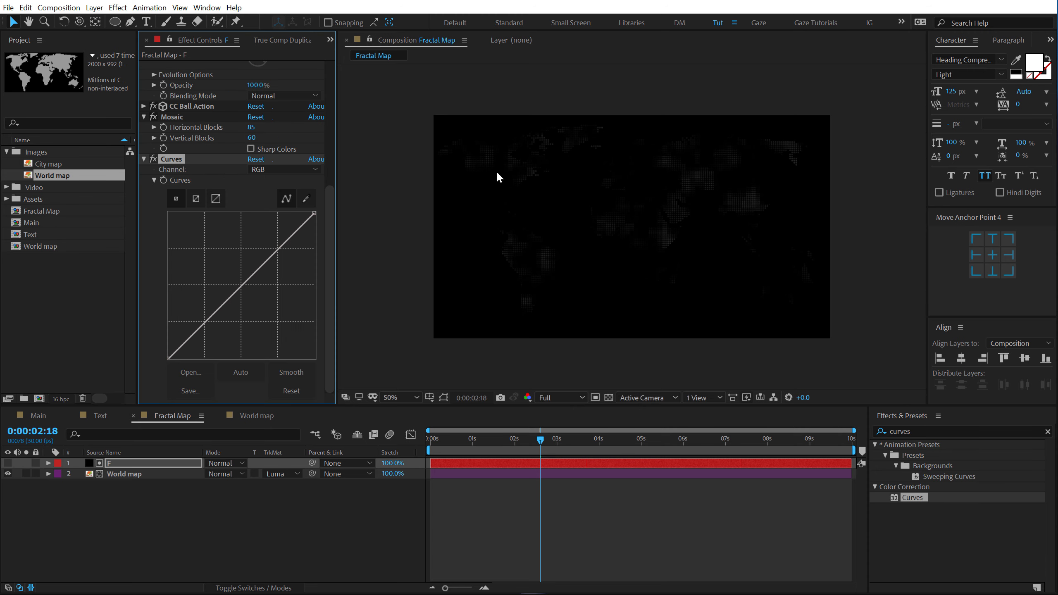
Shape the F layer's RGB curve into a steep rise from the shadows to boost contrast, and check it around 0:00:04:11
{"action": "left_click", "coordinate": [293, 236]}
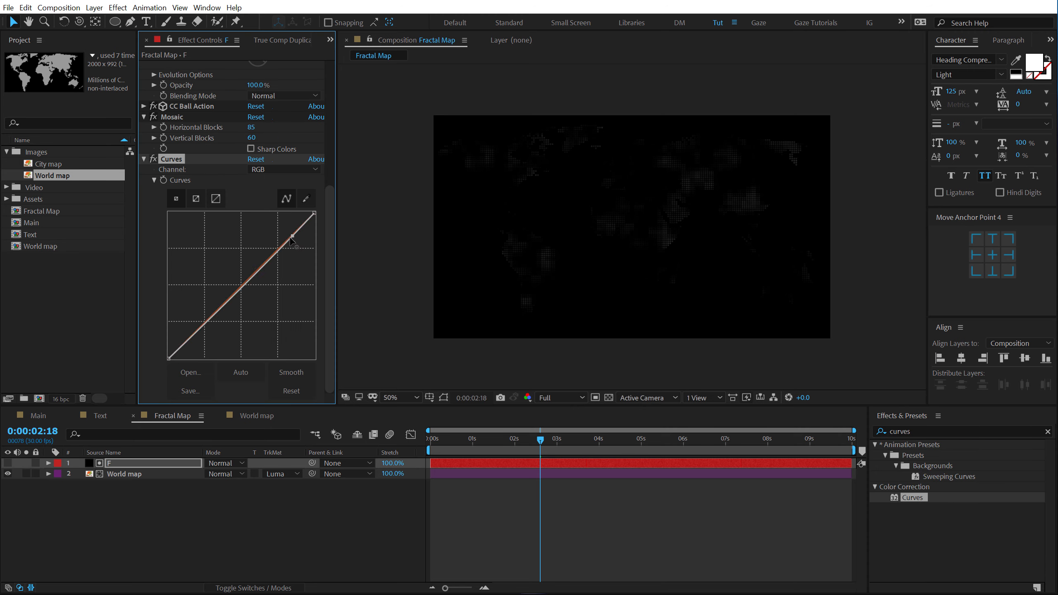
{"action": "left_click", "coordinate": [275, 253]}
{"action": "left_click", "coordinate": [205, 328]}
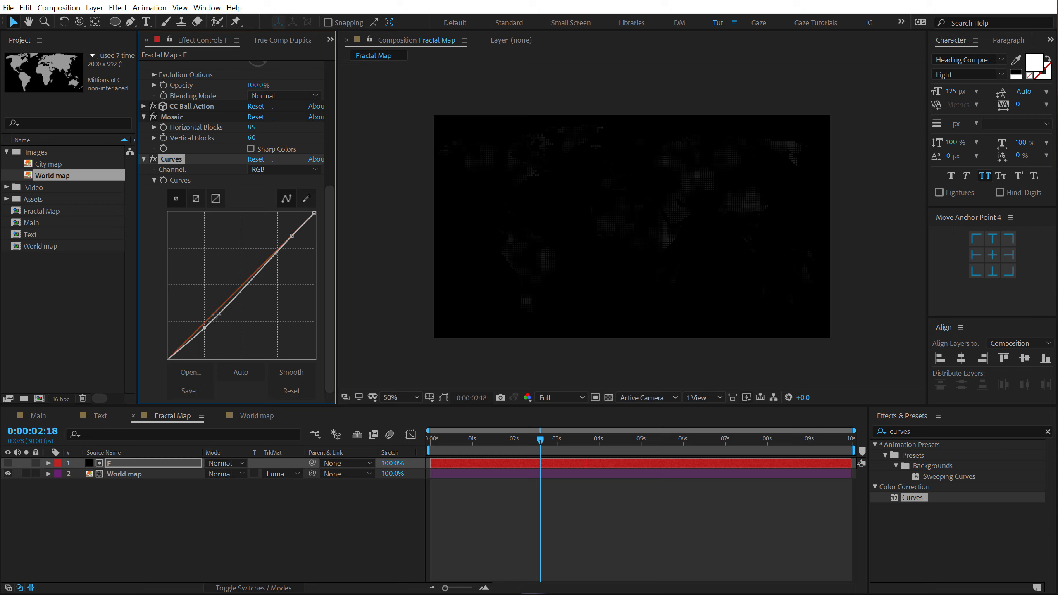
{"action": "left_click_drag", "start_coordinate": [221, 313], "coordinate": [220, 199]}
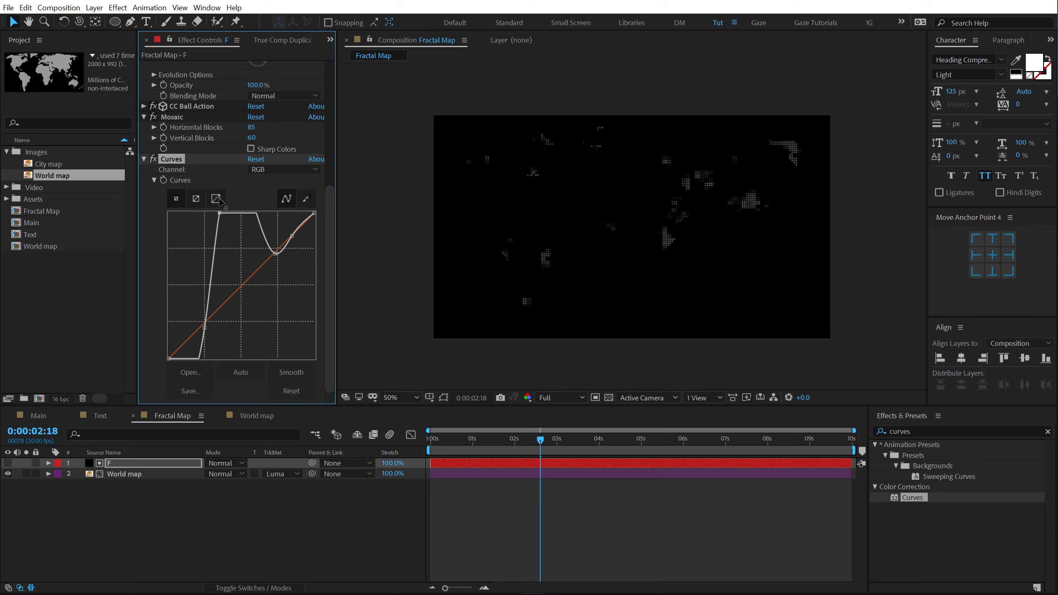
{"action": "left_click_drag", "start_coordinate": [441, 437], "coordinate": [615, 437]}
{"action": "key", "text": "period"}
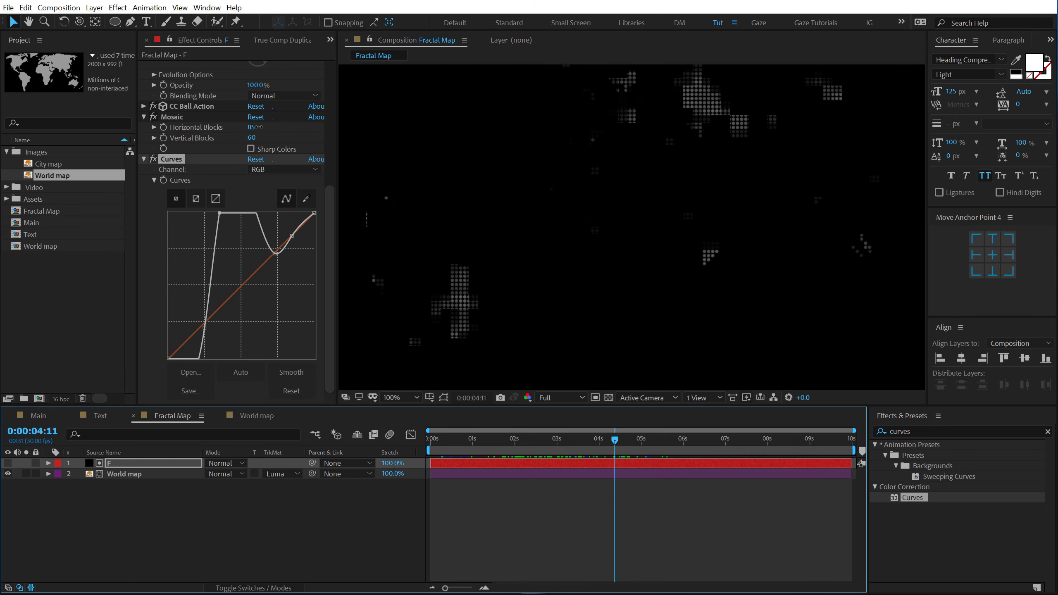
Set the F layer's Mosaic blocks to 100 by 100 and World map's Ball Action to Grid Spacing 3, Ball Size 40, and preview
{"action": "left_click_drag", "start_coordinate": [258, 127], "coordinate": [279, 128]}
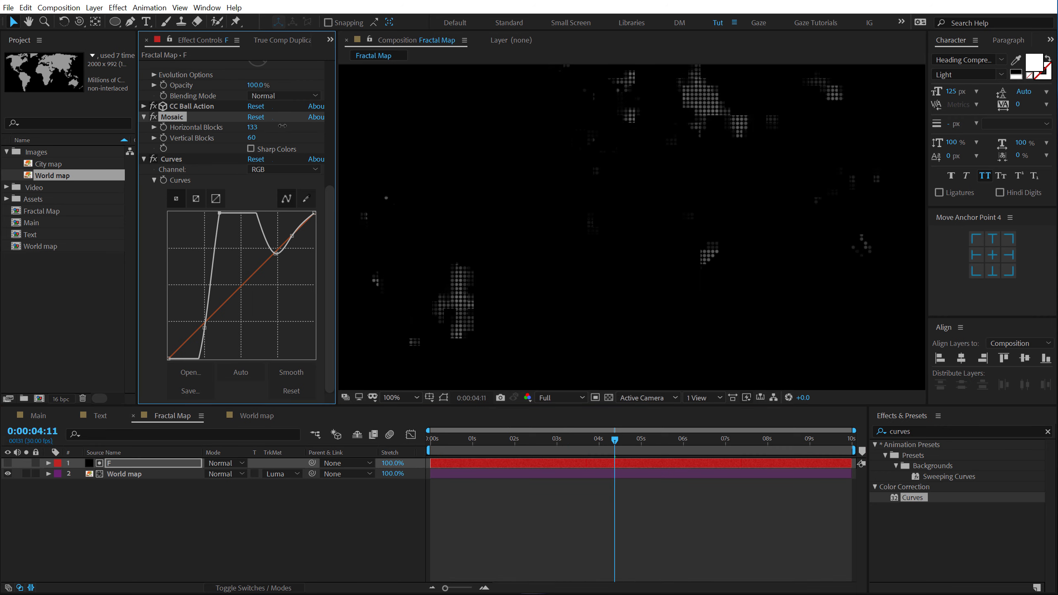
{"action": "left_click", "coordinate": [252, 127]}
{"action": "type", "text": "100"}
{"action": "key", "text": "Return"}
{"action": "left_click", "coordinate": [252, 137]}
{"action": "type", "text": "100"}
{"action": "key", "text": "Return"}
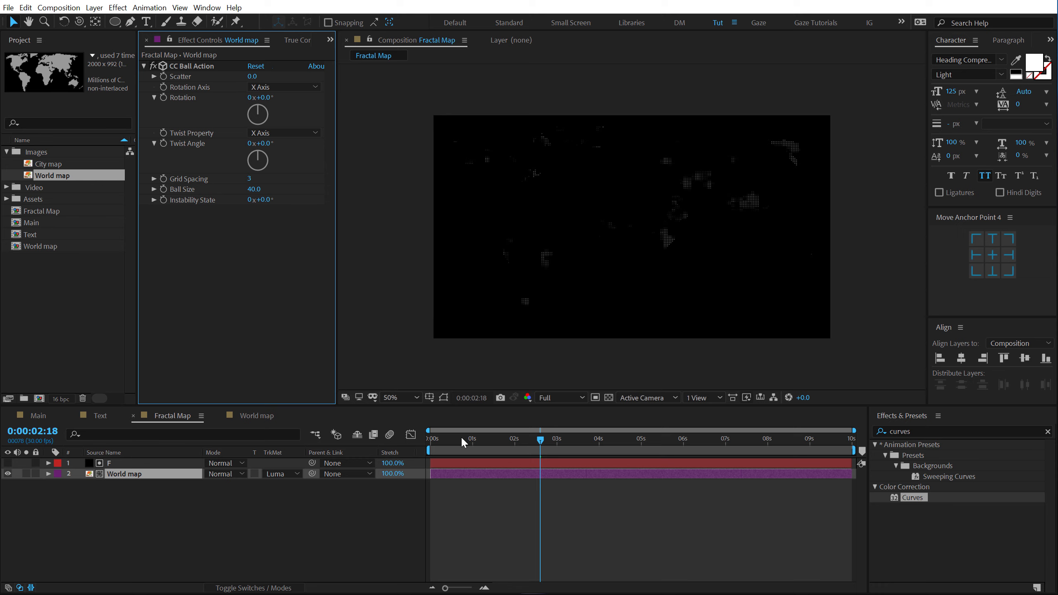
{"action": "key", "text": "Home"}
{"action": "key", "text": "space"}
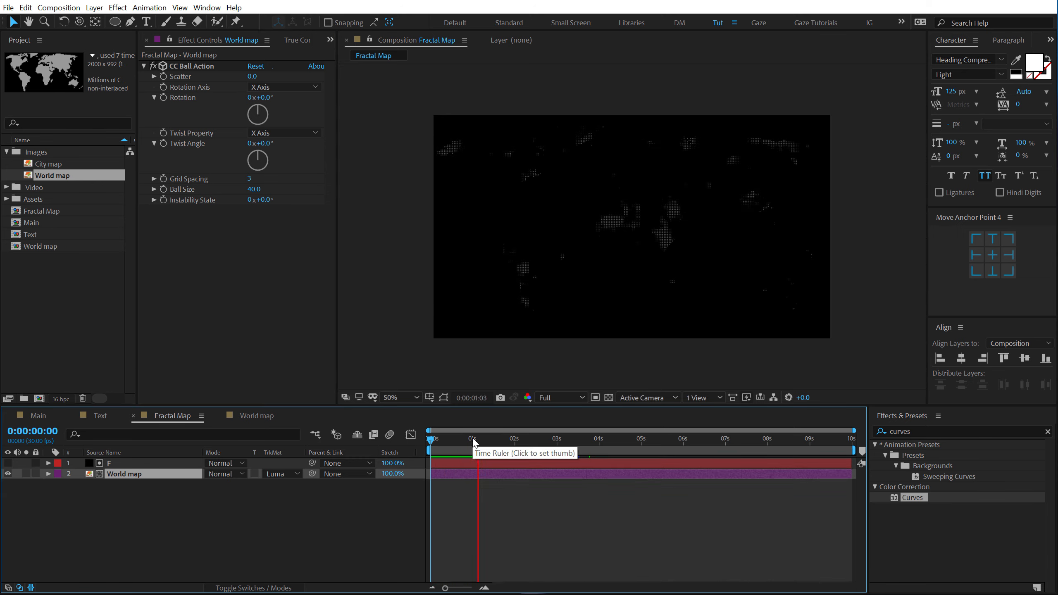
{"action": "mouse_move", "coordinate": [473, 442]}
{"action": "left_mouse_down"}
{"action": "mouse_move", "coordinate": [511, 441]}
{"action": "mouse_move", "coordinate": [474, 442]}
{"action": "left_mouse_up"}
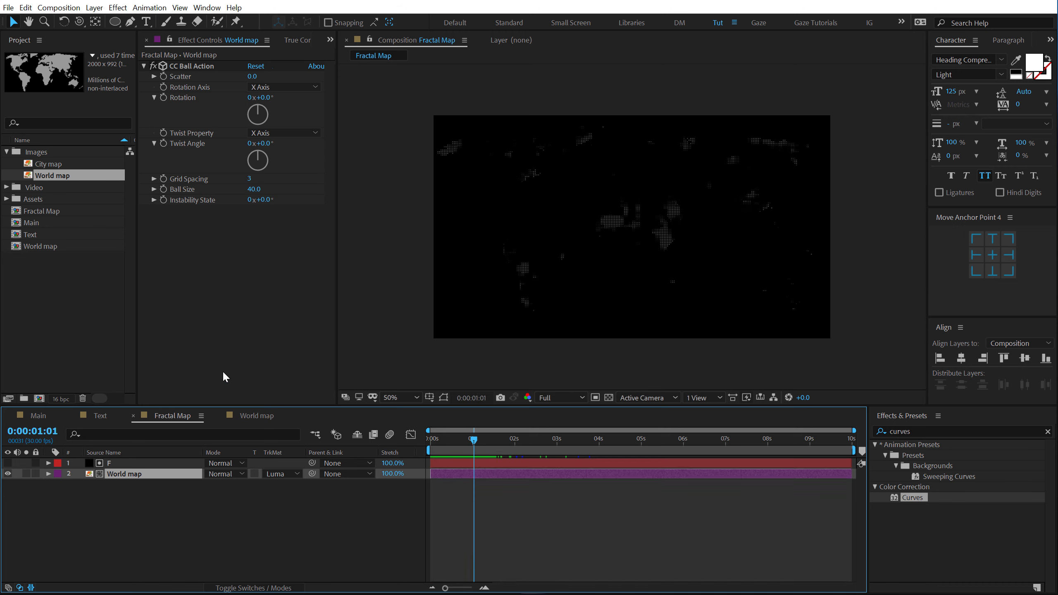
Change the F layer's Fractal Noise Evolution expression to time*100 and preview the faster animation
{"action": "left_click", "coordinate": [114, 463]}
{"action": "left_click_drag", "start_coordinate": [327, 209], "coordinate": [339, 182]}
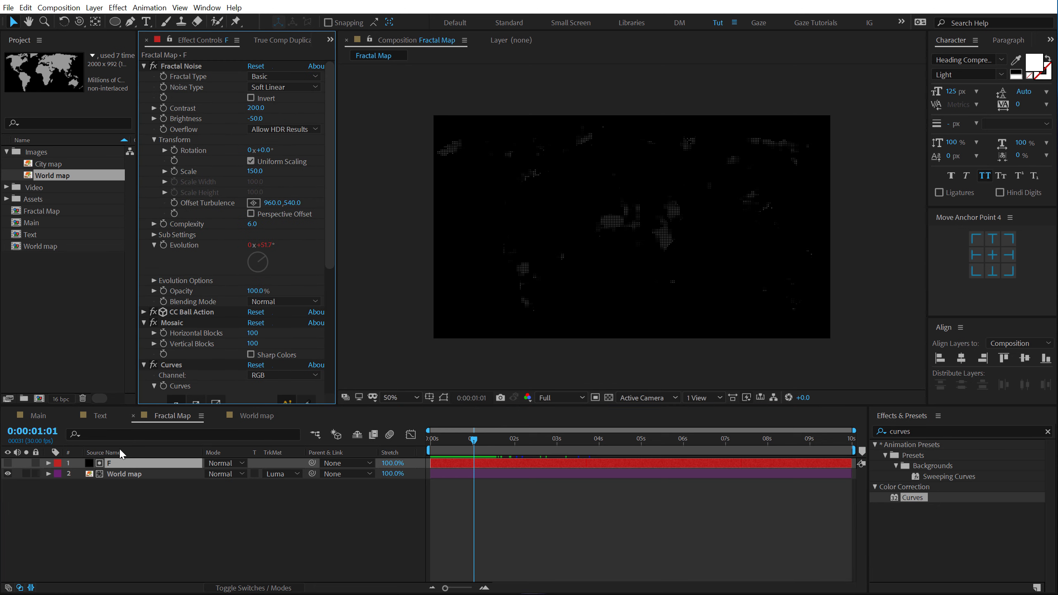
{"action": "key", "text": "u"}
{"action": "key", "text": "u"}
{"action": "left_click", "coordinate": [464, 548]}
{"action": "left_click", "coordinate": [464, 547]}
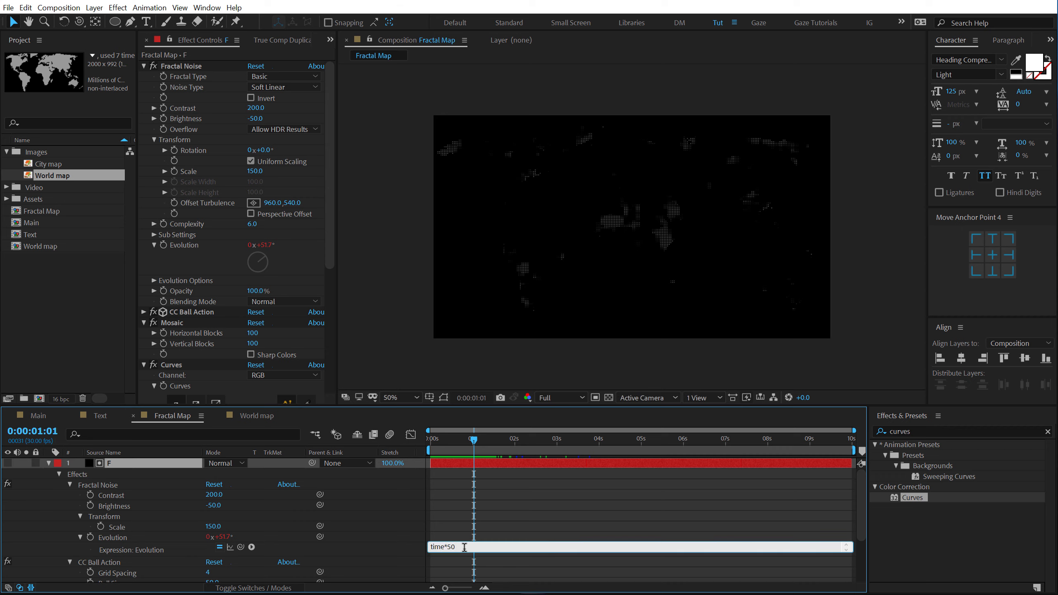
{"action": "key", "text": "BackSpace"}
{"action": "key", "text": "BackSpace"}
{"action": "type", "text": "100"}
{"action": "left_click", "coordinate": [517, 514]}
{"action": "key", "text": "space"}
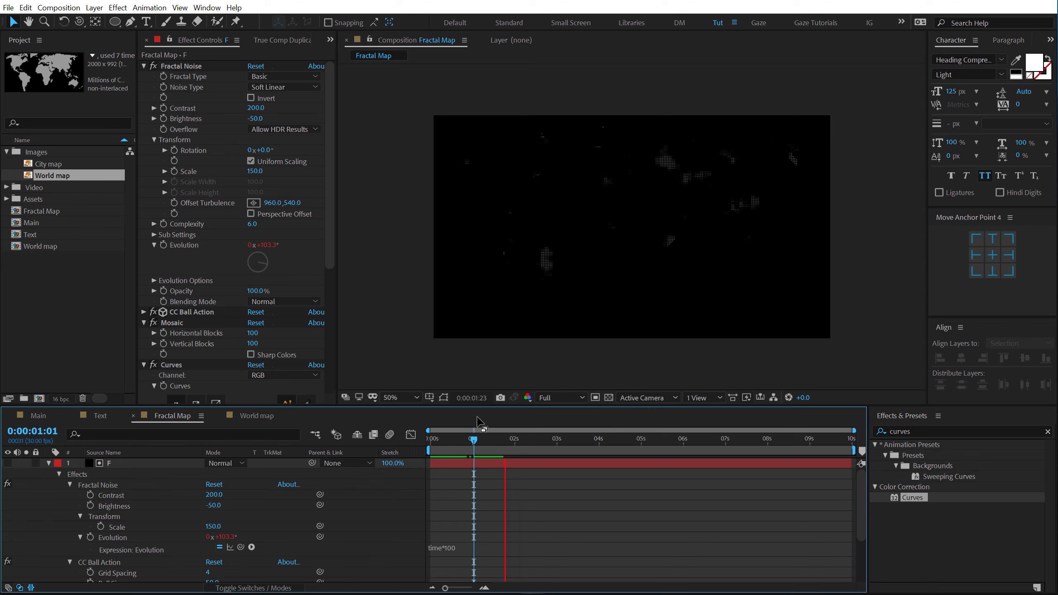
{"action": "left_click", "coordinate": [567, 443]}
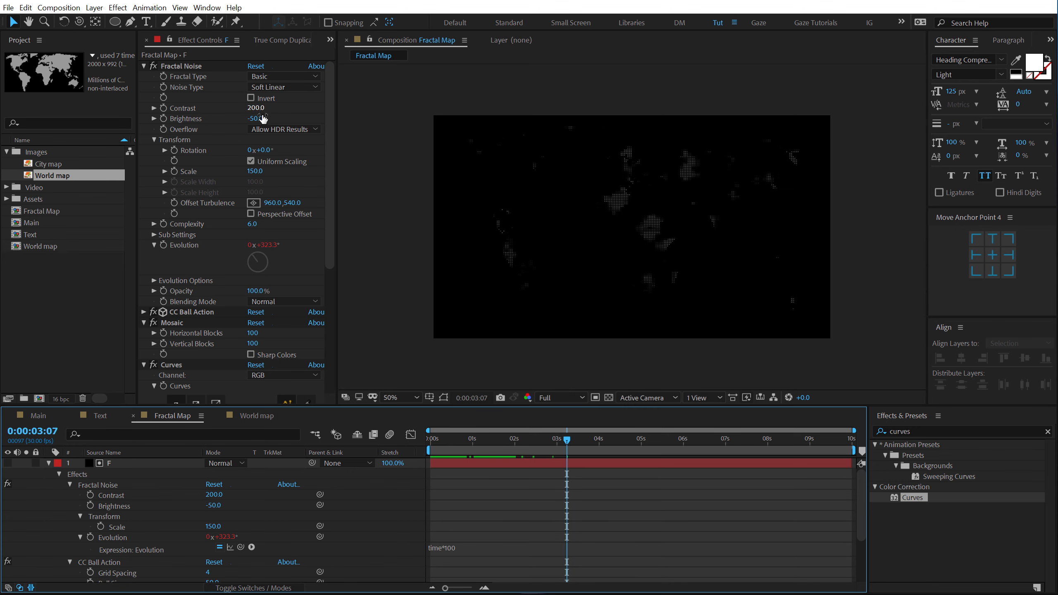
Fine-tune the F layer's effects: Fractal Noise Scale 181, Ball Size 59 and Mosaic blocks 60 by 71, checking other frames
{"action": "left_click_drag", "start_coordinate": [255, 171], "coordinate": [276, 171]}
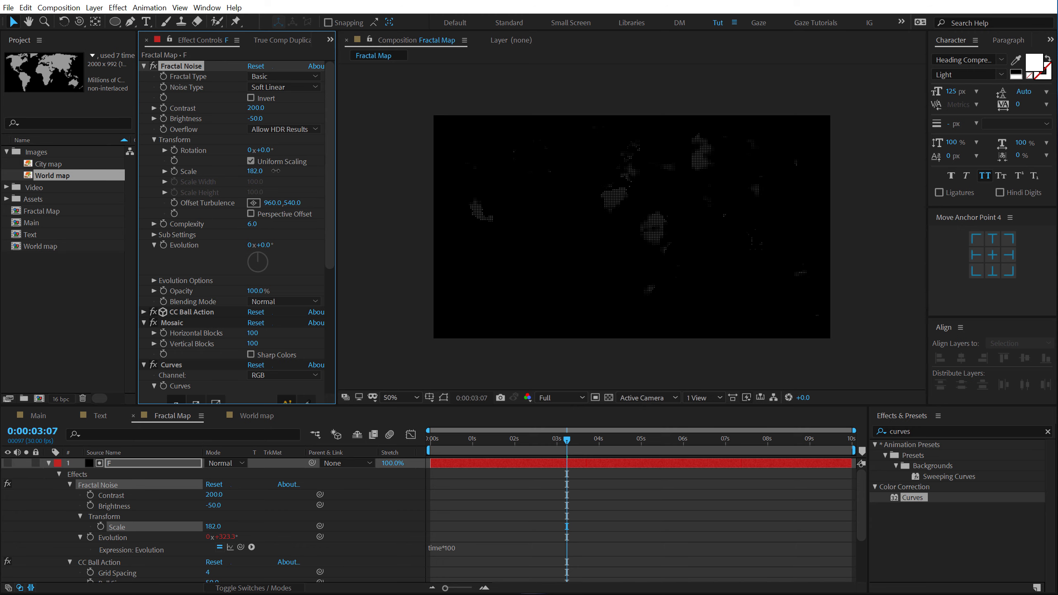
{"action": "scroll", "coordinate": [250, 209], "scroll_direction": "down", "scroll_amount": 5}
{"action": "left_click_drag", "start_coordinate": [568, 440], "coordinate": [593, 447]}
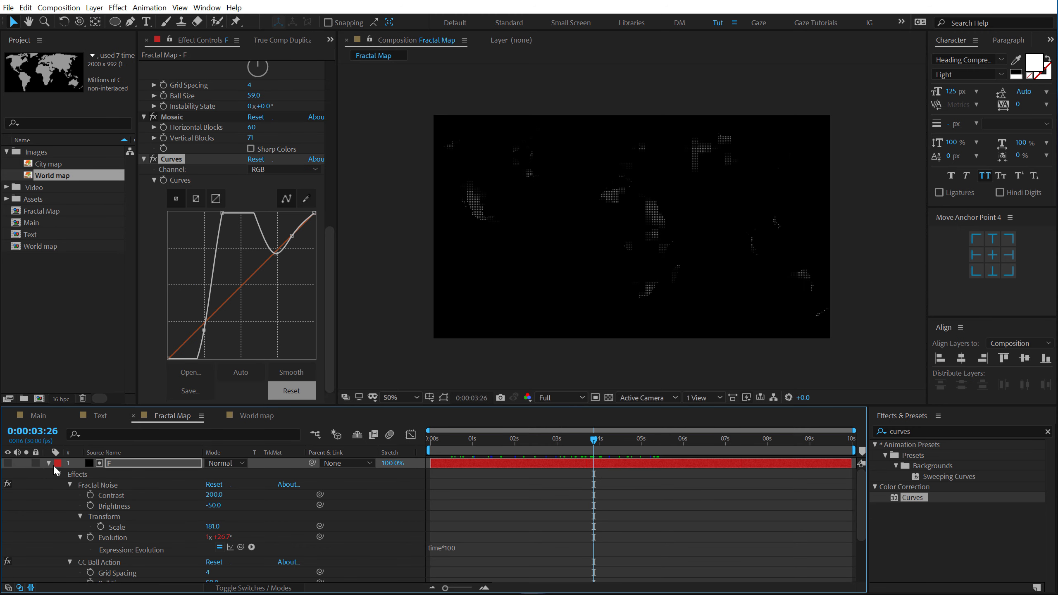
{"action": "left_click", "coordinate": [48, 463]}
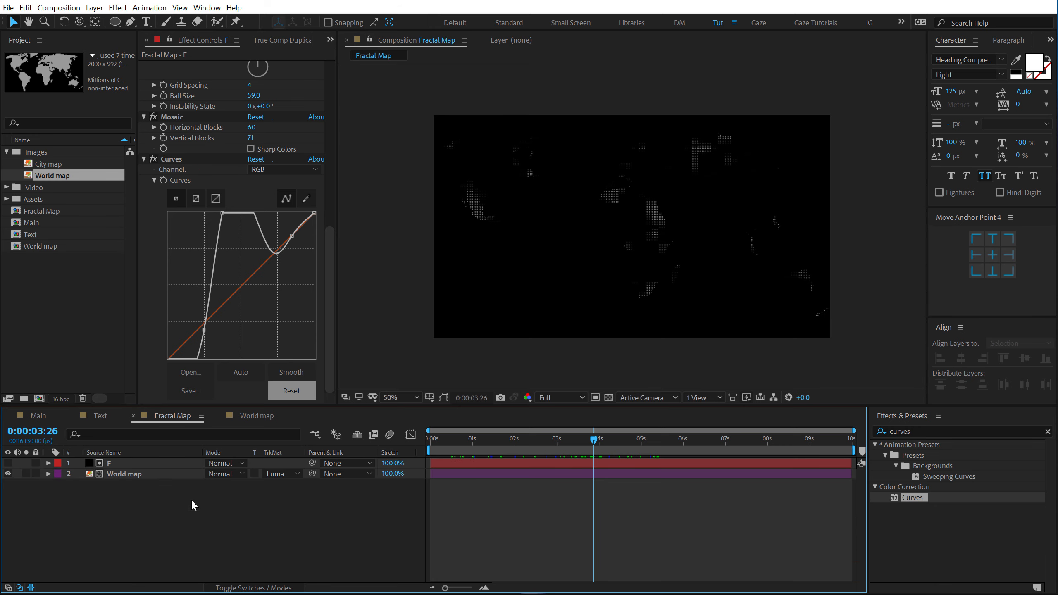
{"action": "left_click", "coordinate": [465, 440]}
Add the Fractal Map composition to Main directly above the Text layer and make it a 3D layer
{"action": "left_click", "coordinate": [39, 416]}
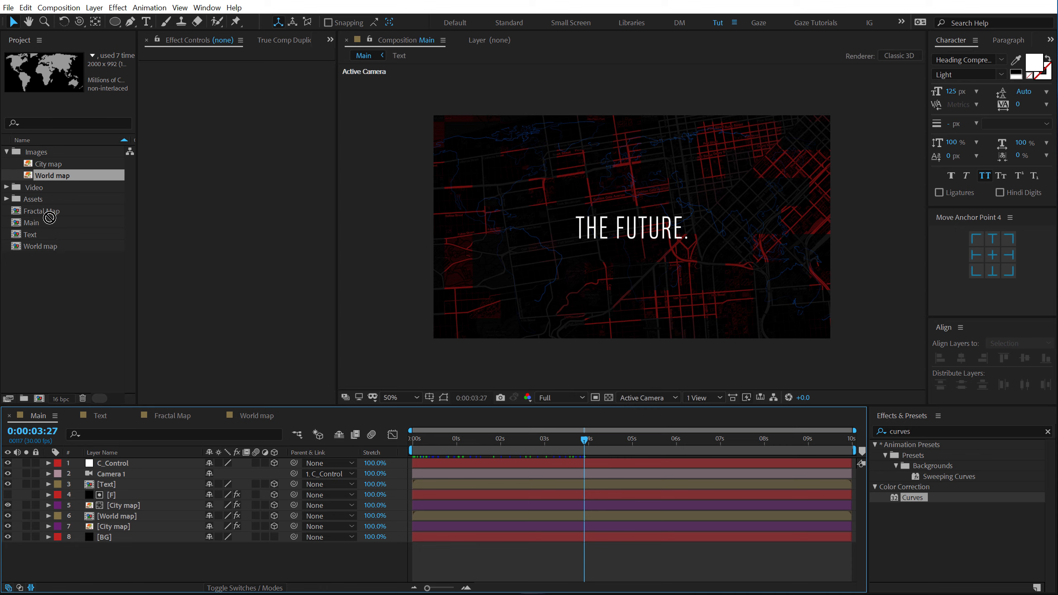
{"action": "left_click_drag", "start_coordinate": [49, 217], "coordinate": [125, 482]}
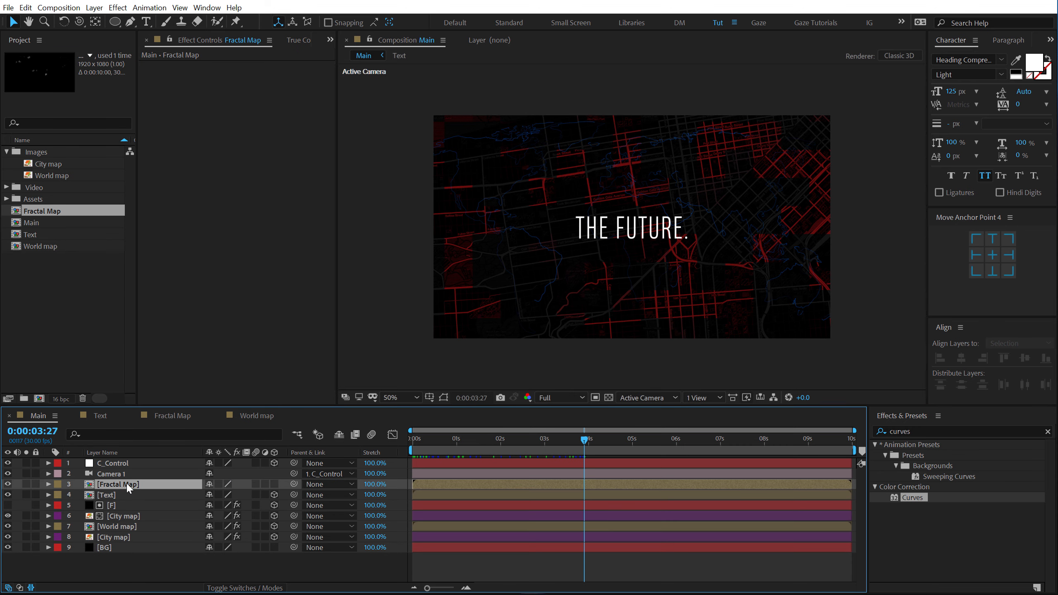
{"action": "left_click", "coordinate": [275, 485]}
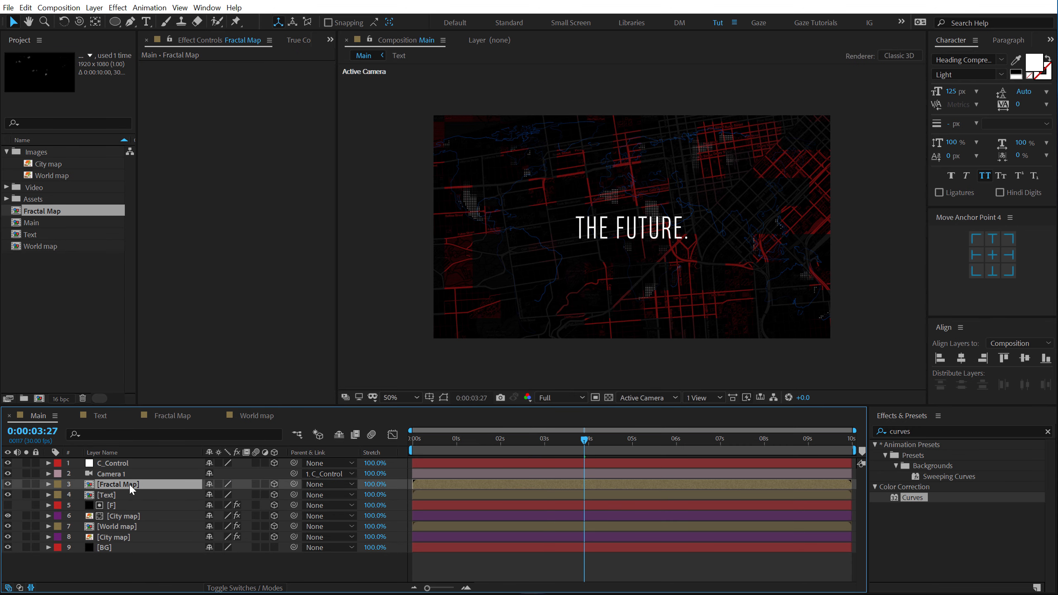
Set the Fractal Map layer's Z position to -500 and its scale to 81%, and check it near the start
{"action": "key", "text": "p"}
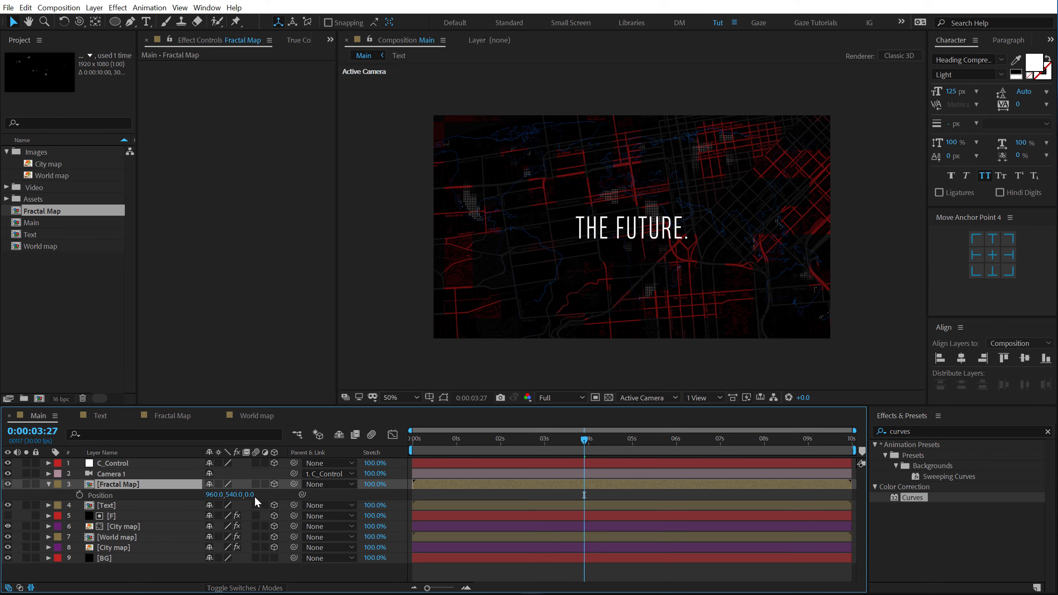
{"action": "left_click_drag", "start_coordinate": [249, 495], "coordinate": [34, 495]}
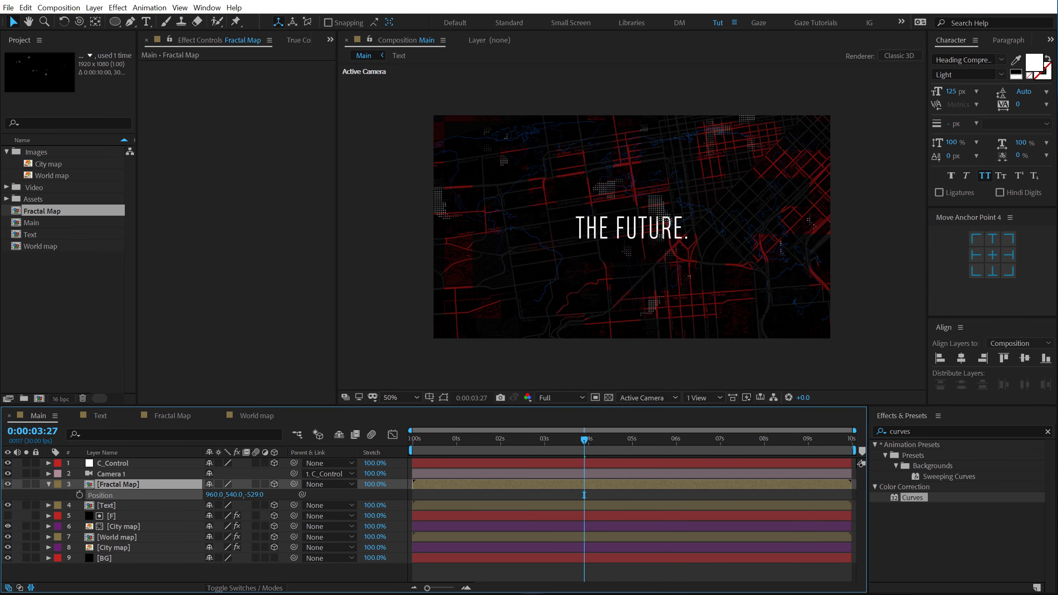
{"action": "left_click", "coordinate": [256, 495]}
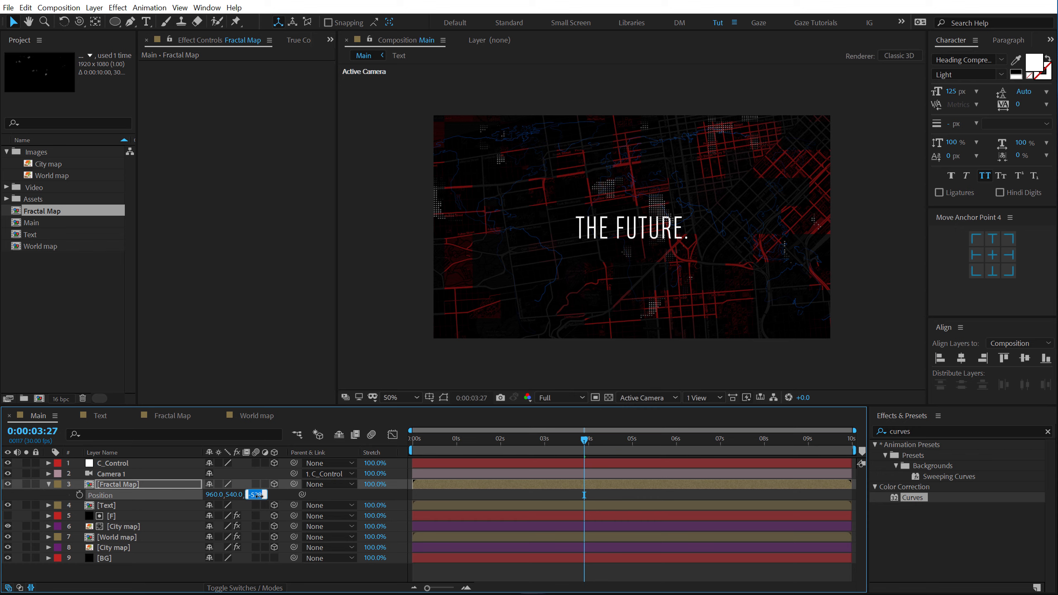
{"action": "type", "text": "-500"}
{"action": "key", "text": "Return"}
{"action": "key", "text": "s"}
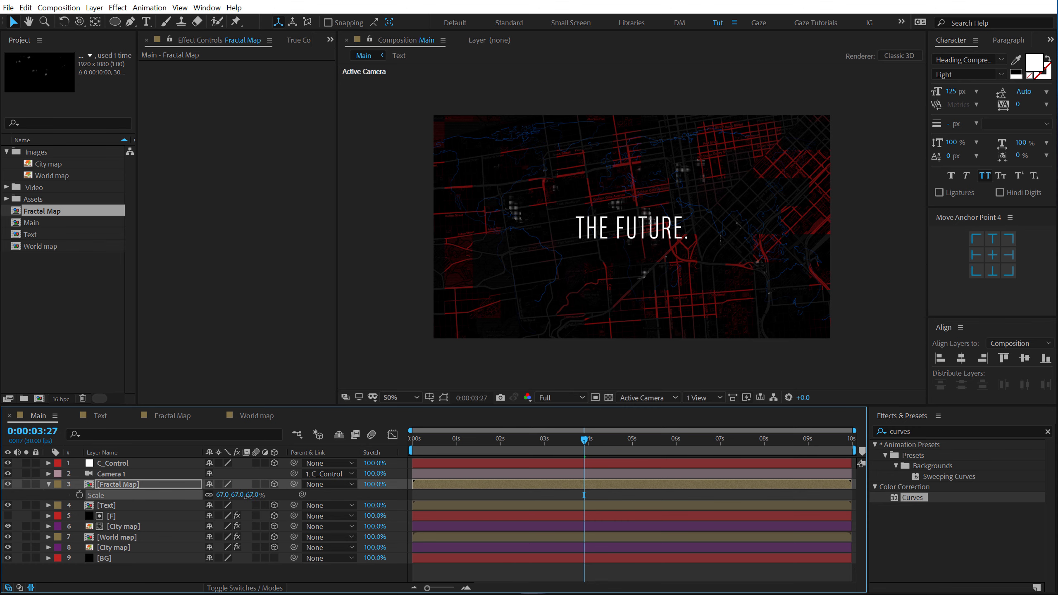
{"action": "mouse_move", "coordinate": [444, 445]}
{"action": "left_mouse_down"}
{"action": "mouse_move", "coordinate": [430, 438]}
{"action": "mouse_move", "coordinate": [452, 440]}
{"action": "mouse_move", "coordinate": [432, 443]}
{"action": "left_mouse_up"}
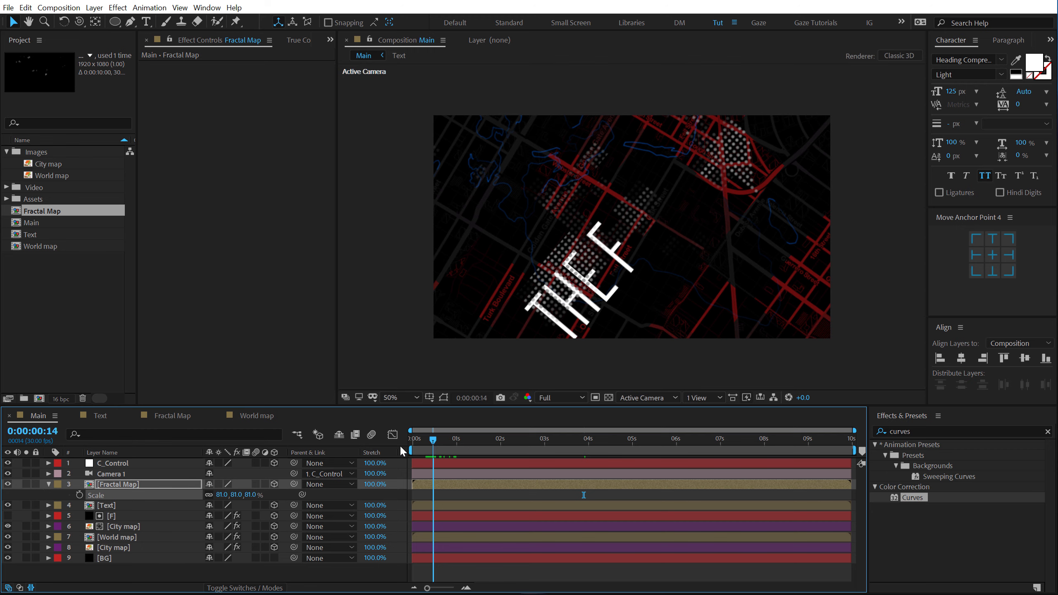
Bring the Fractal Map layer closer to the camera with a Z position of -700, and scrub to 0:00:02:20
{"action": "key", "text": "p"}
{"action": "left_click", "coordinate": [254, 494]}
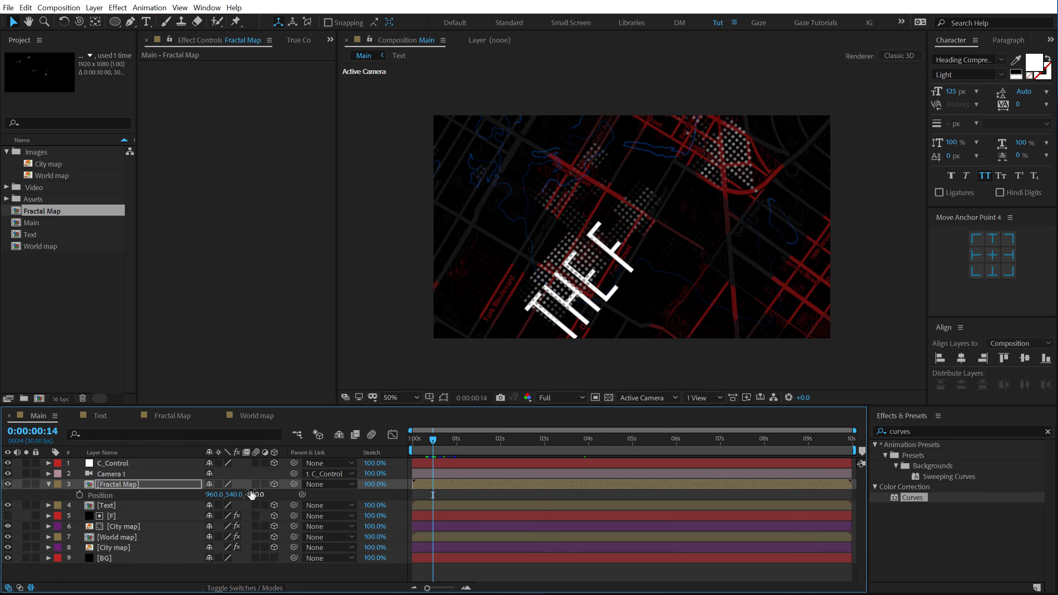
{"action": "type", "text": "-700"}
{"action": "key", "text": "Return"}
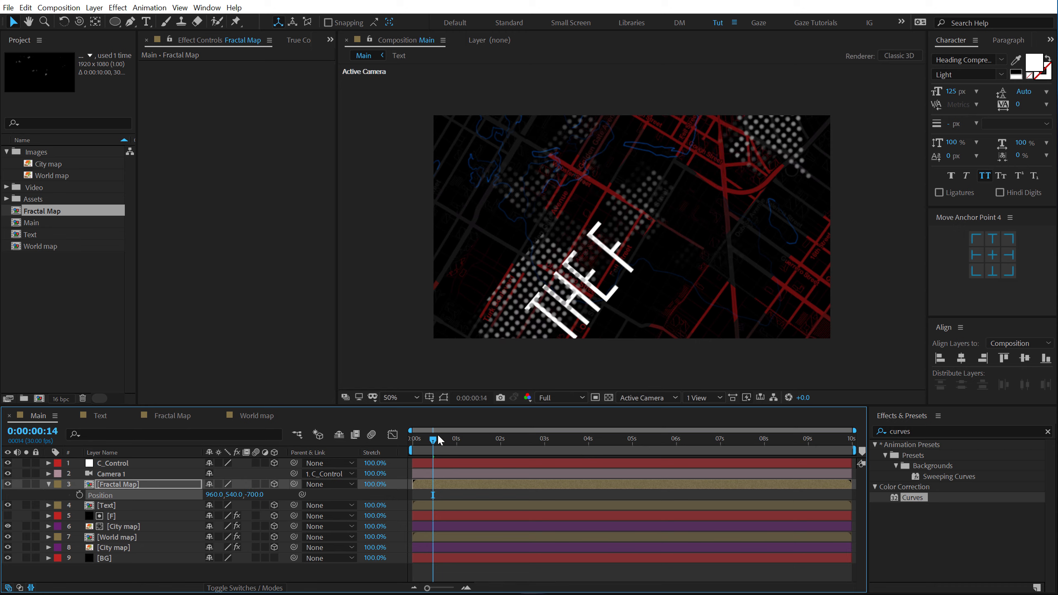
{"action": "left_click_drag", "start_coordinate": [433, 442], "coordinate": [530, 448]}
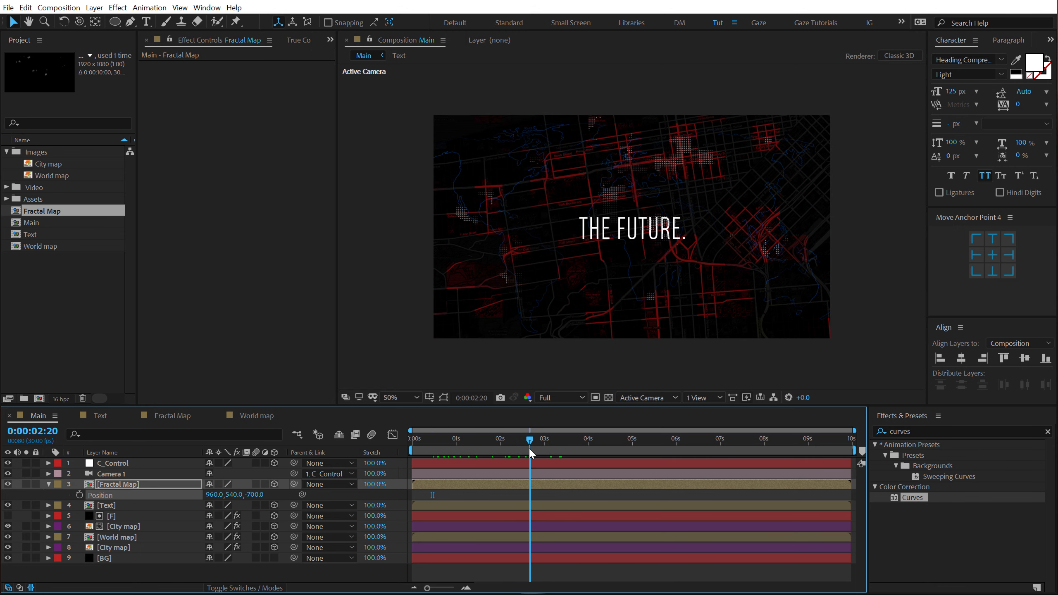
Apply the Generate Fill effect to the Fractal Map layer in Main
{"action": "left_click", "coordinate": [116, 487]}
{"action": "left_click", "coordinate": [914, 432]}
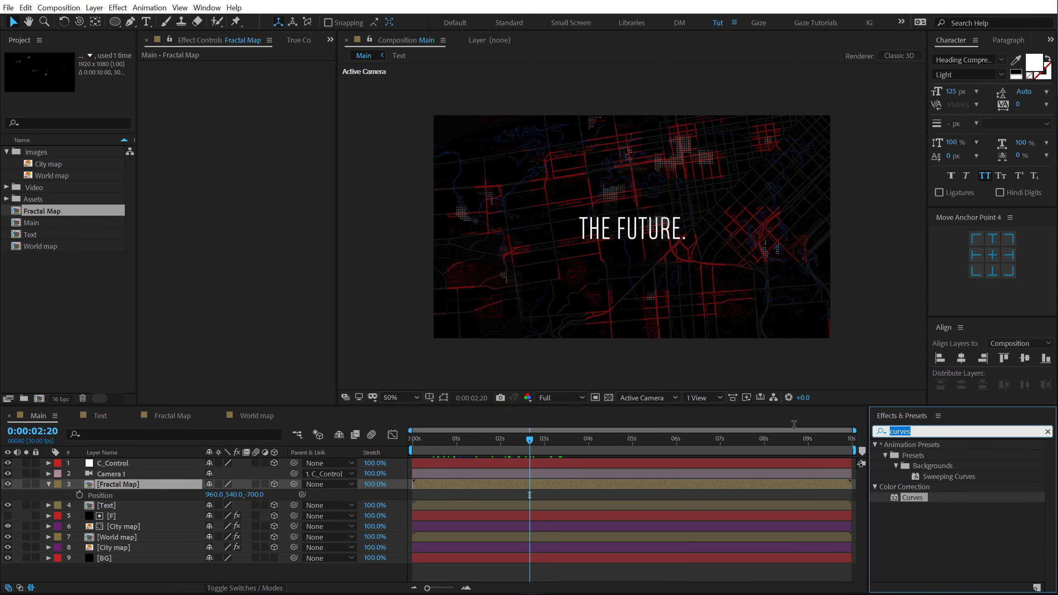
{"action": "type", "text": "fill"}
{"action": "double_click", "coordinate": [907, 518]}
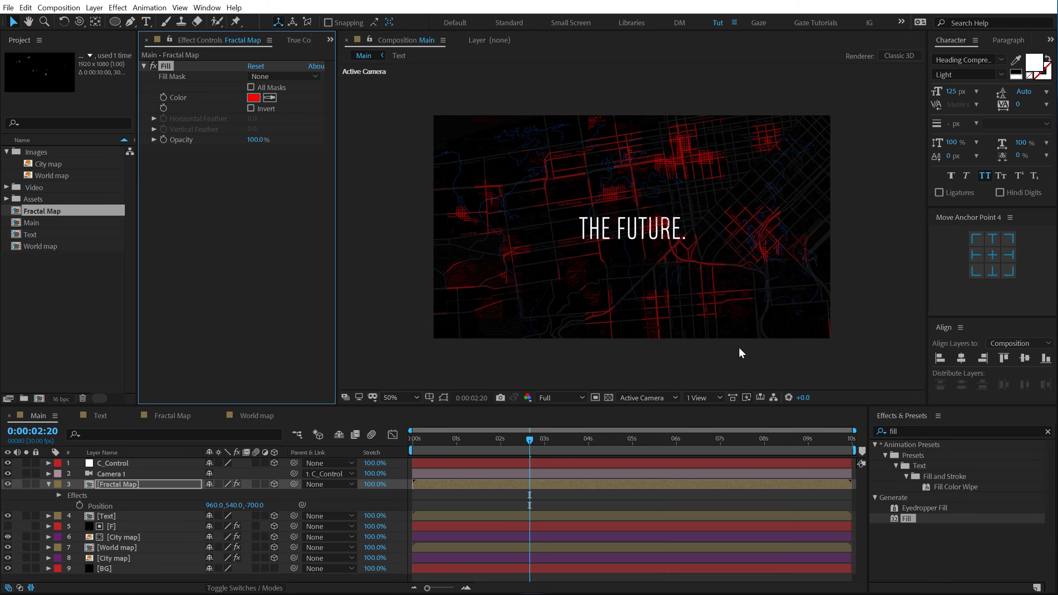
Set the Fill effect's color on the Fractal Map layer to blue 0057EB
{"action": "left_click", "coordinate": [253, 98]}
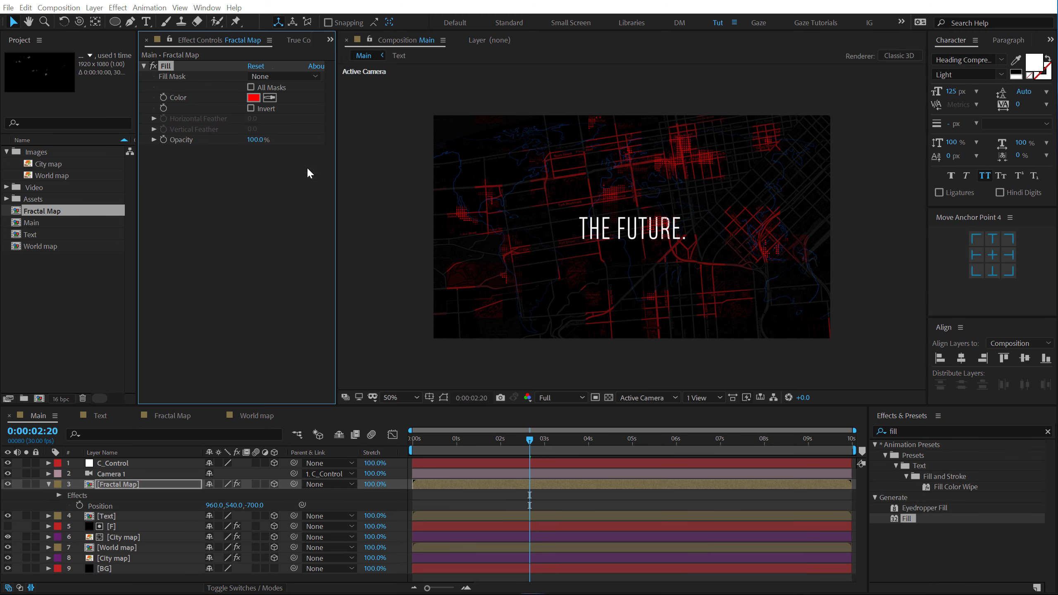
{"action": "left_click_drag", "start_coordinate": [222, 177], "coordinate": [398, 215]}
{"action": "left_click", "coordinate": [395, 238]}
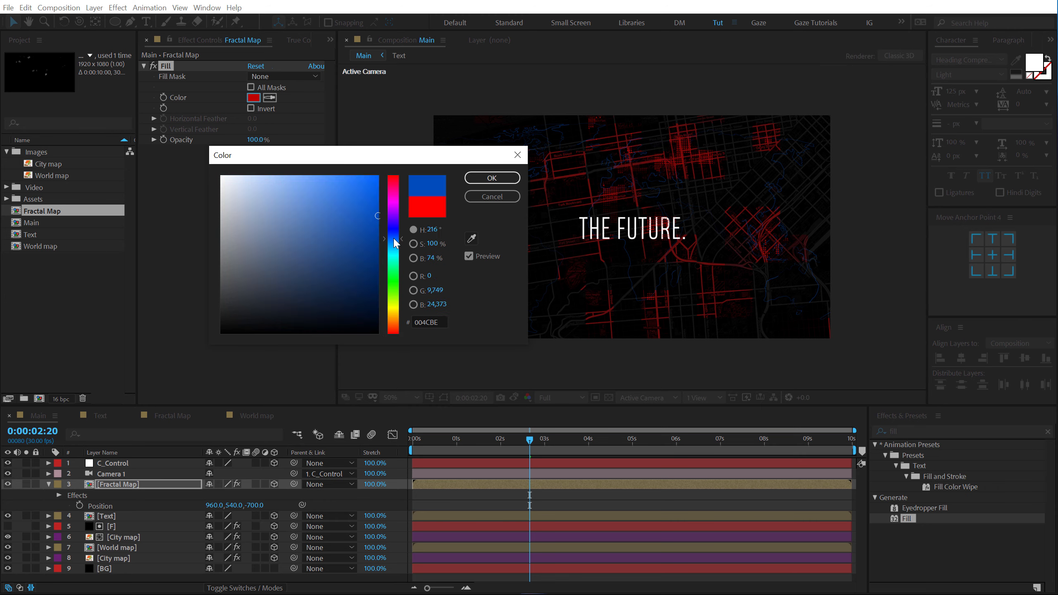
{"action": "left_click_drag", "start_coordinate": [395, 166], "coordinate": [397, 188]}
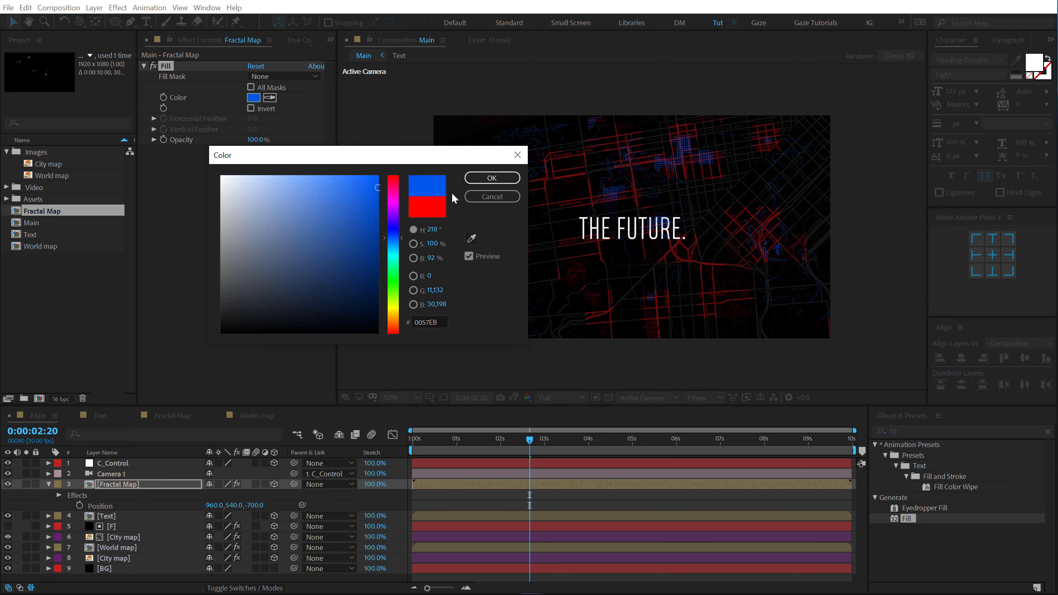
{"action": "left_click", "coordinate": [492, 178]}
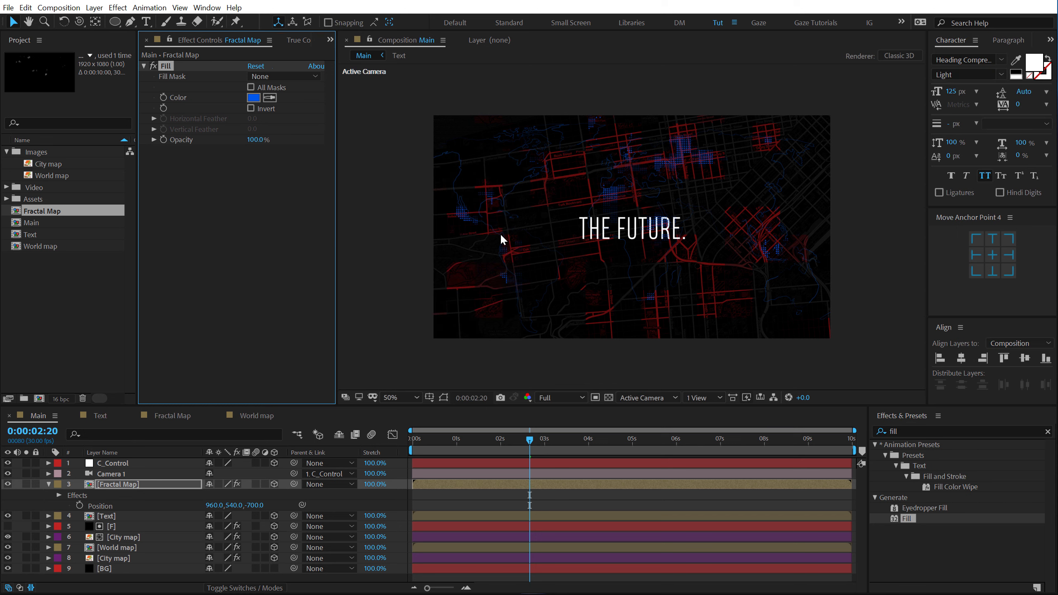
Duplicate the blue Fractal Map layer and set the copy's Z Rotation to 180°
{"action": "left_click", "coordinate": [110, 485]}
{"action": "key", "text": "ctrl+d"}
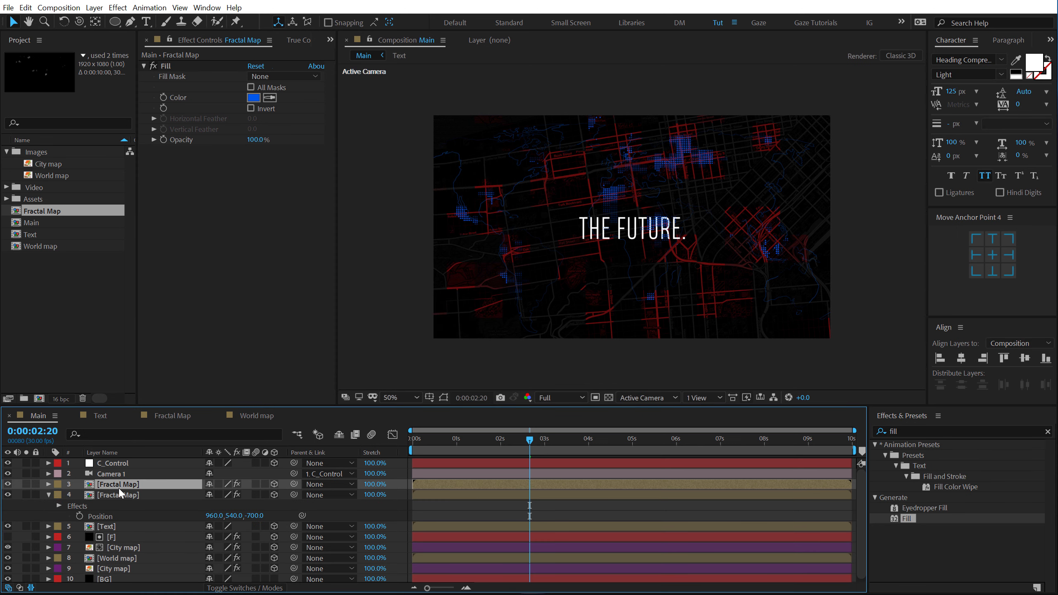
{"action": "key", "text": "r"}
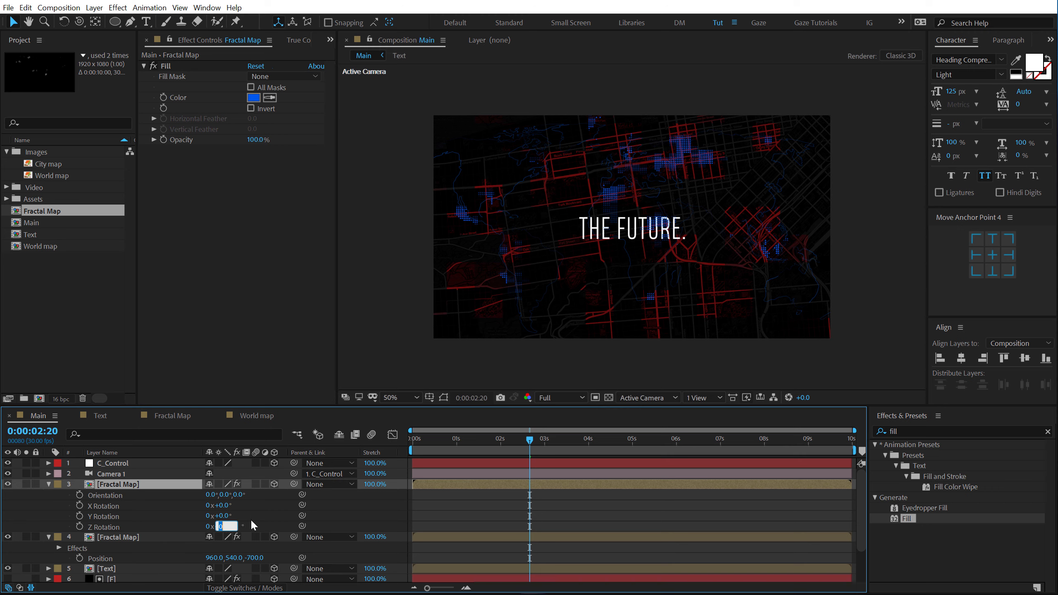
{"action": "type", "text": "180"}
{"action": "key", "text": "Return"}
Change the duplicated Fractal Map layer's Fill color to bright red
{"action": "left_click", "coordinate": [253, 98]}
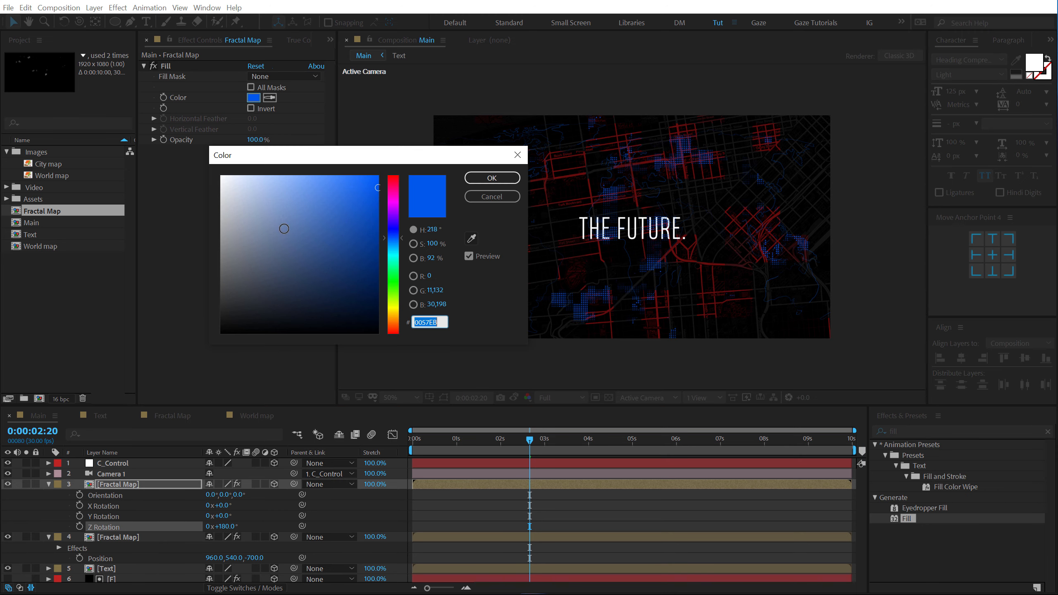
{"action": "left_click", "coordinate": [393, 176]}
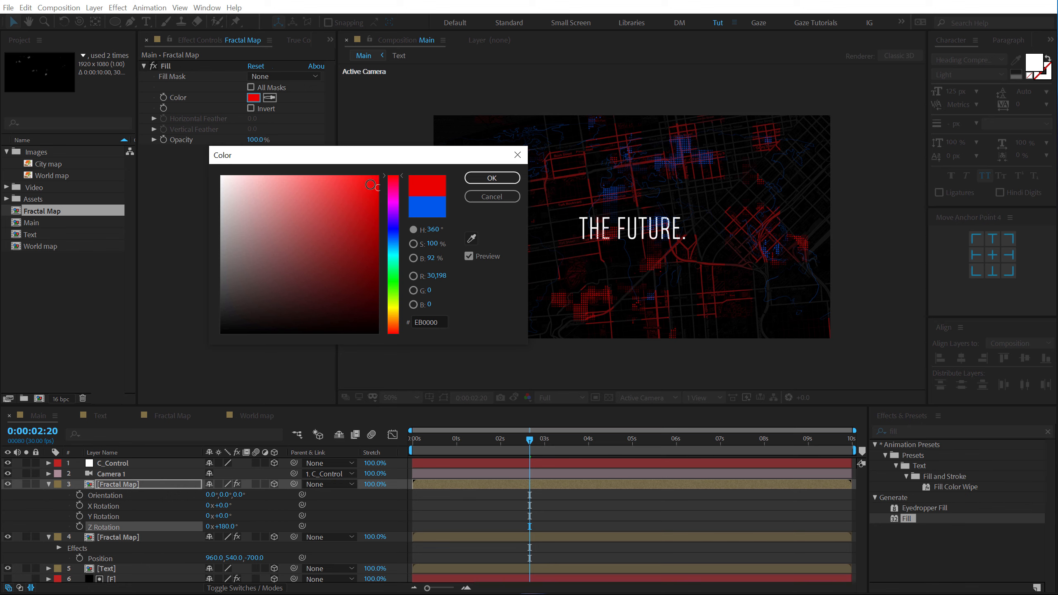
{"action": "left_click", "coordinate": [486, 178]}
Reposition the red Fractal Map to about 879.8, 509.4 and the blue one to about 1002.3, 509.4 in X and Y
{"action": "left_click", "coordinate": [129, 486]}
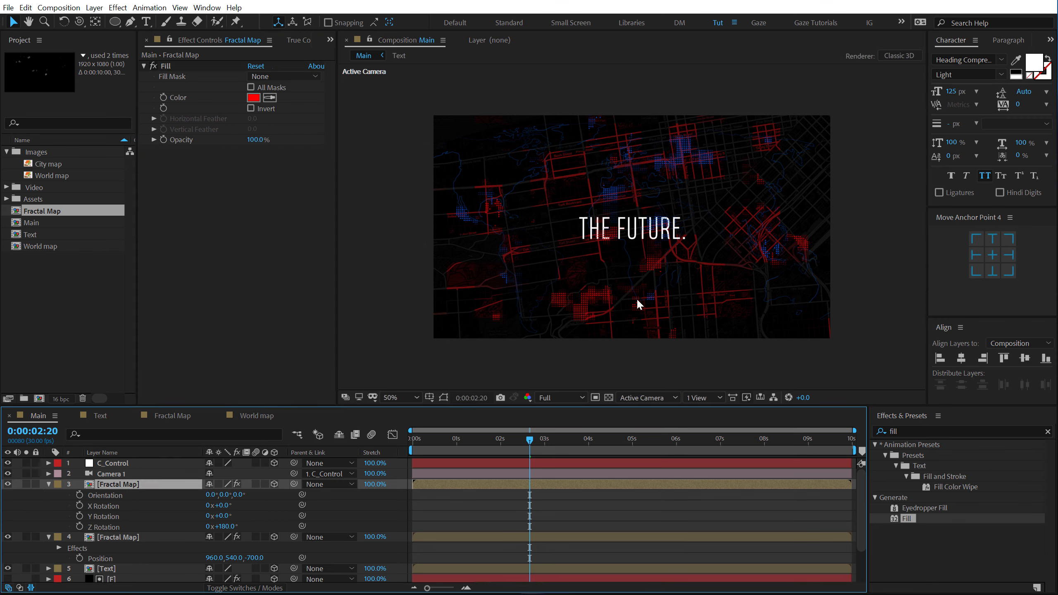
{"action": "mouse_move", "coordinate": [580, 304]}
{"action": "left_mouse_down"}
{"action": "mouse_move", "coordinate": [562, 259]}
{"action": "mouse_move", "coordinate": [562, 298]}
{"action": "left_mouse_up"}
{"action": "left_click", "coordinate": [139, 484]}
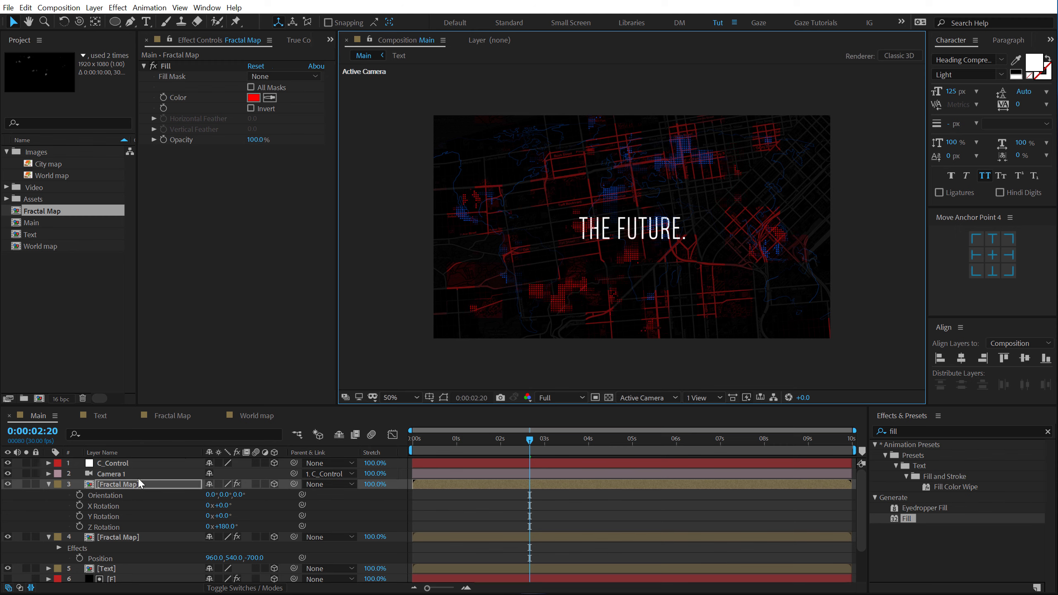
{"action": "left_click", "coordinate": [111, 539]}
{"action": "left_click_drag", "start_coordinate": [601, 194], "coordinate": [621, 185]}
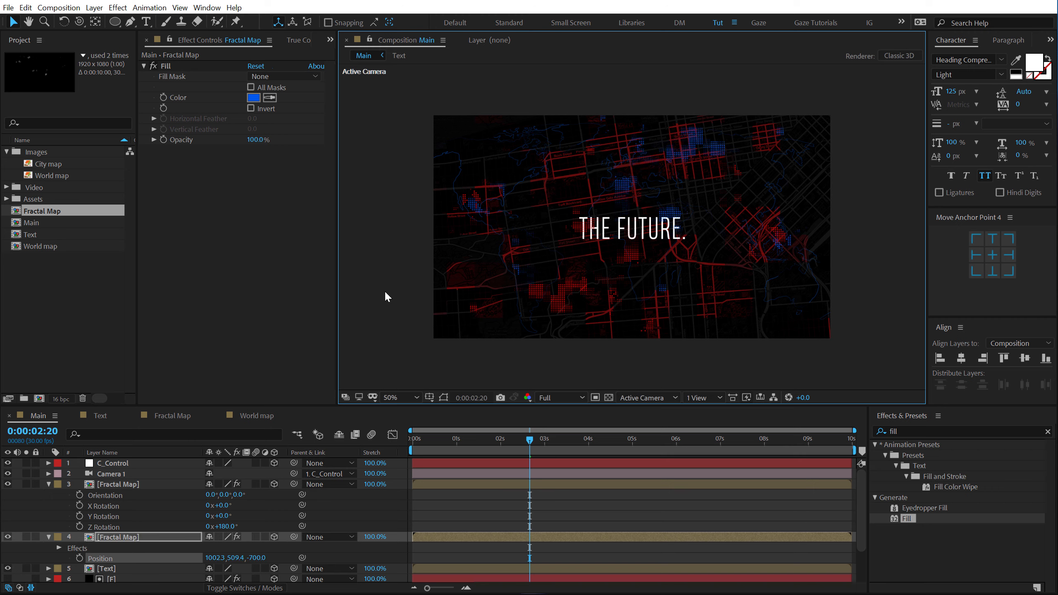
At 0:00:04:12, draw a rectangular mask around the title on the red Fractal Map layer and invert it
{"action": "left_click", "coordinate": [500, 501]}
{"action": "left_click_drag", "start_coordinate": [435, 439], "coordinate": [606, 450]}
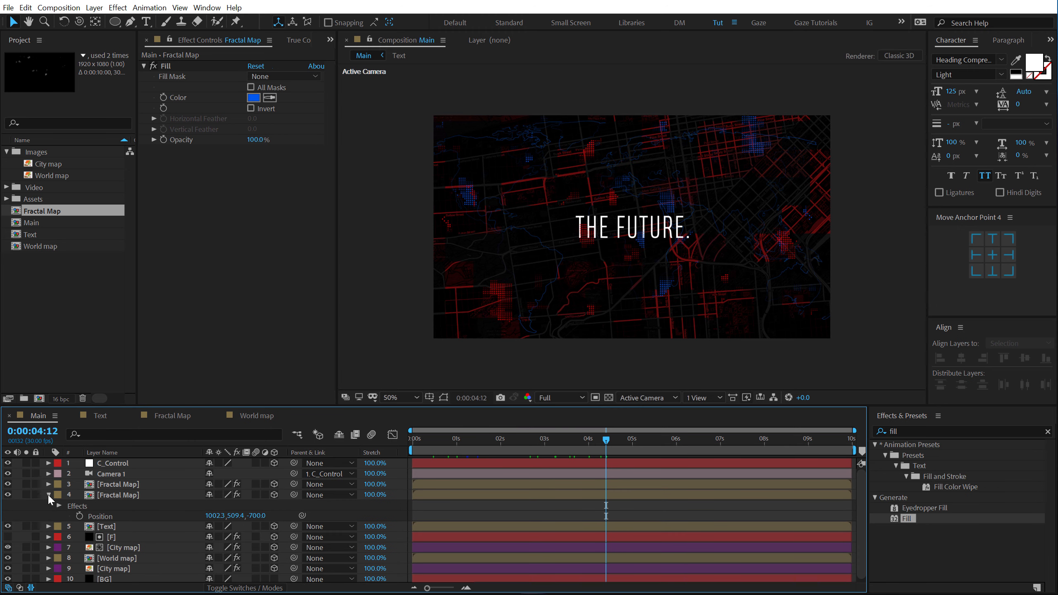
{"action": "left_click", "coordinate": [48, 495]}
{"action": "key", "text": "period"}
{"action": "key", "text": "period"}
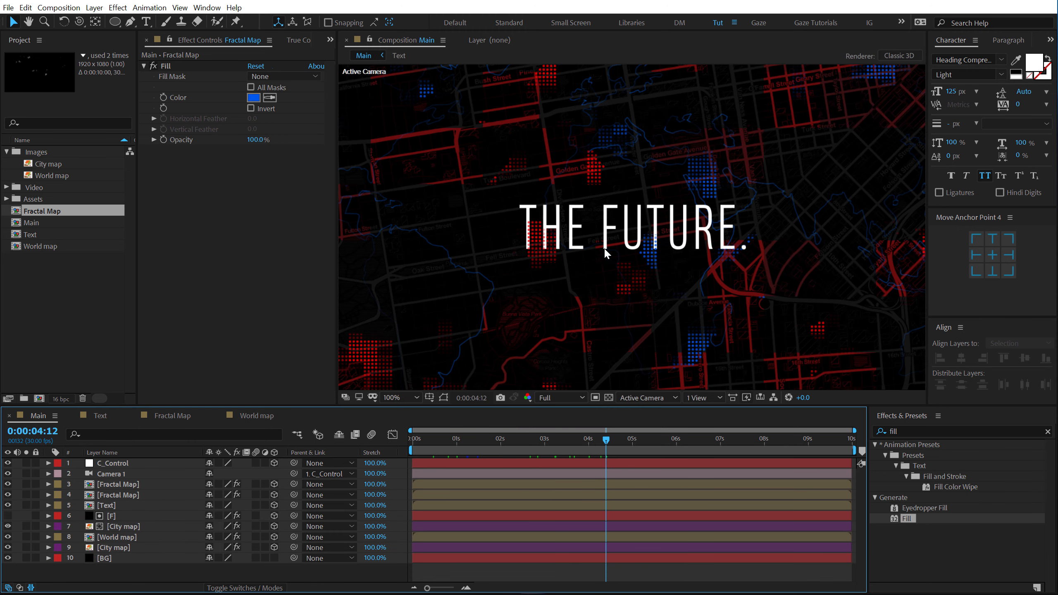
{"action": "left_click", "coordinate": [110, 486]}
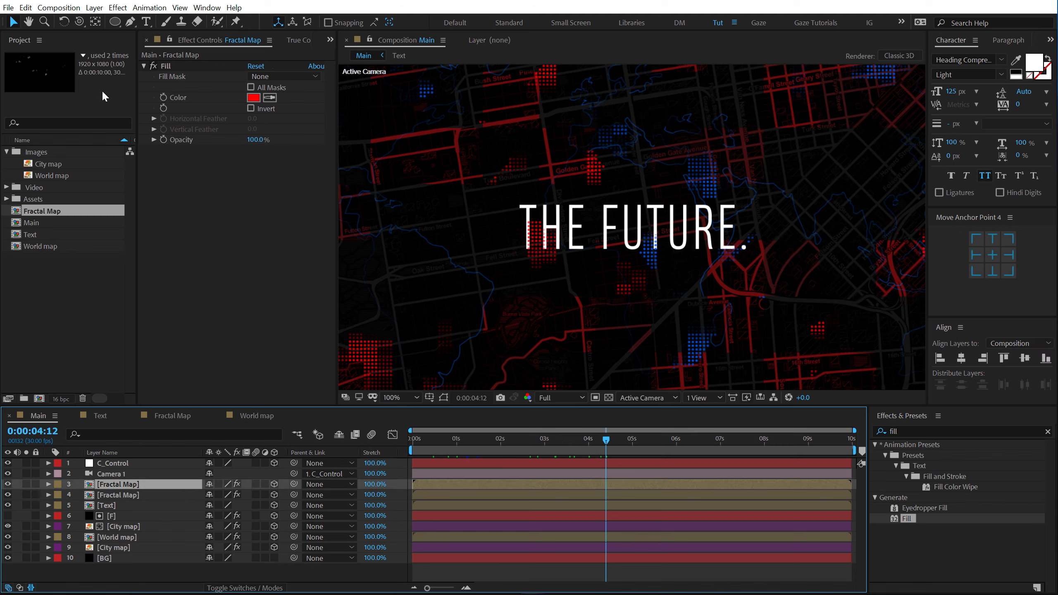
{"action": "left_click_drag", "start_coordinate": [115, 22], "coordinate": [155, 22]}
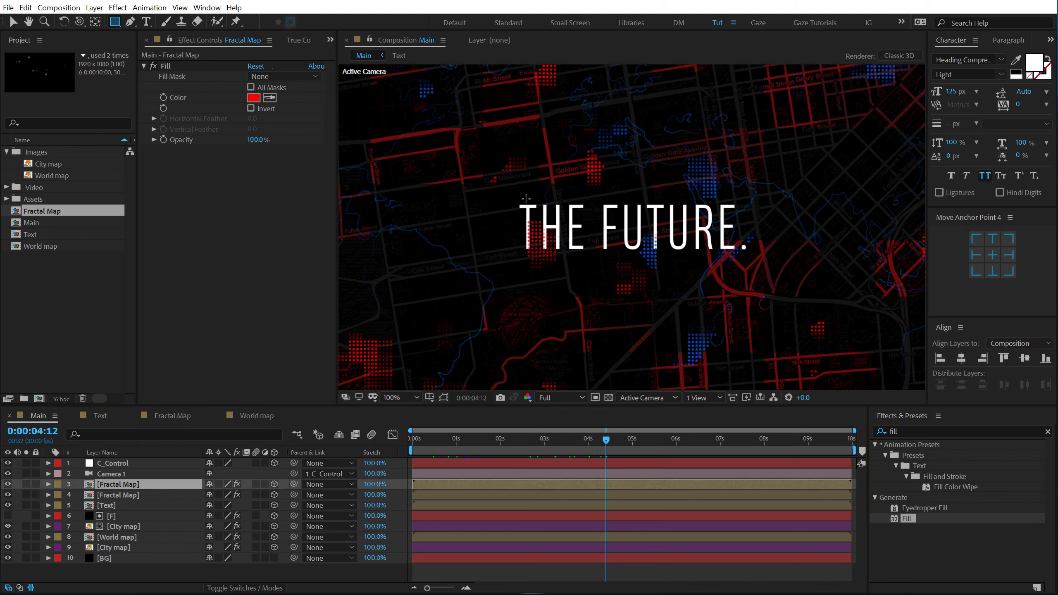
{"action": "left_click_drag", "start_coordinate": [496, 193], "coordinate": [763, 264]}
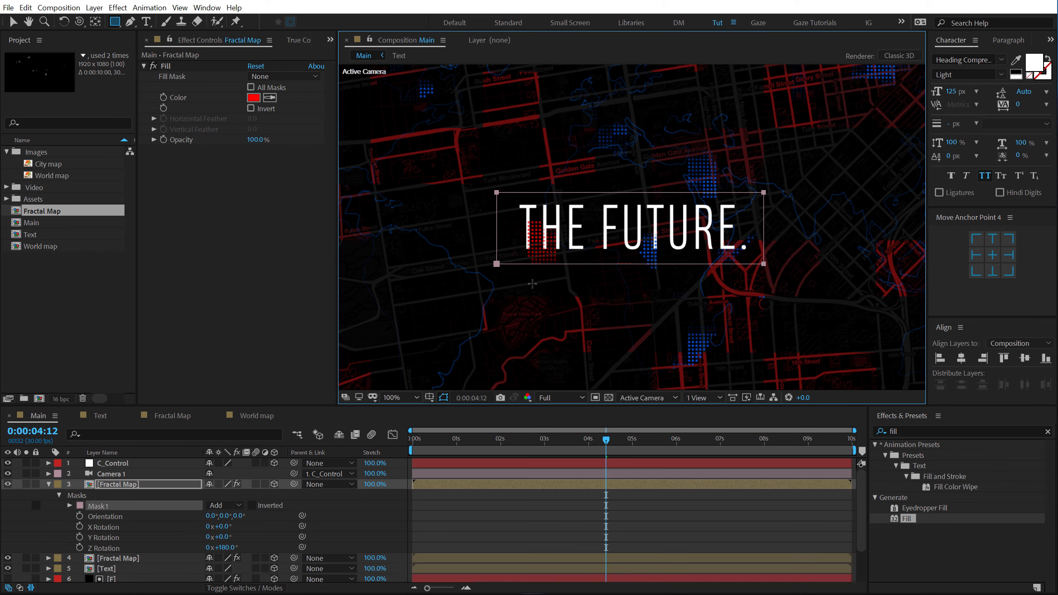
{"action": "left_click", "coordinate": [252, 506]}
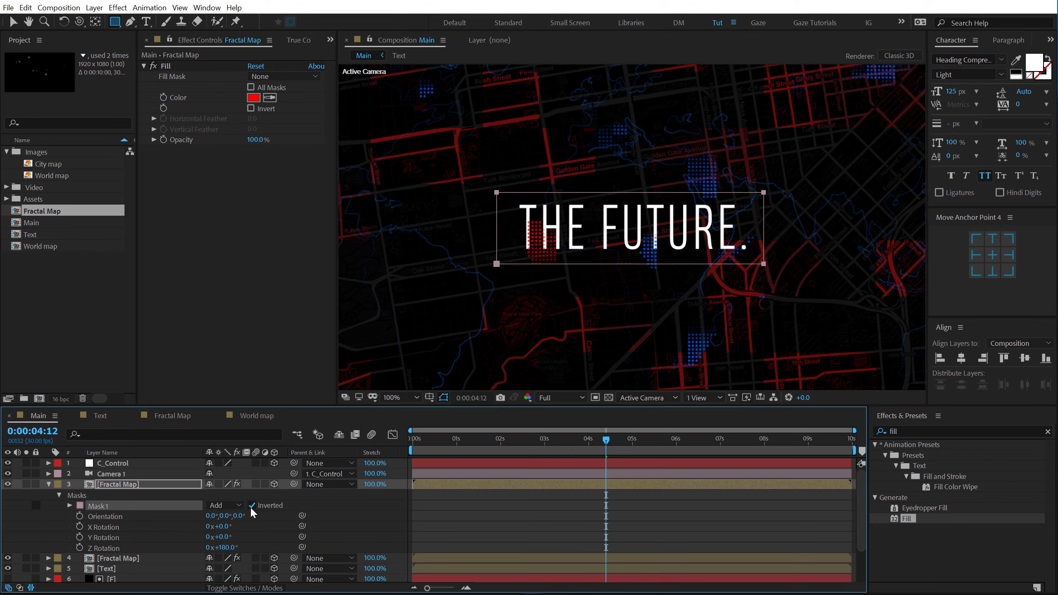
{"action": "left_click", "coordinate": [48, 483]}
Mask the title area on the blue Fractal Map layer with an inverted rectangle, and hide the layer controls in the composition view
{"action": "left_click", "coordinate": [119, 496]}
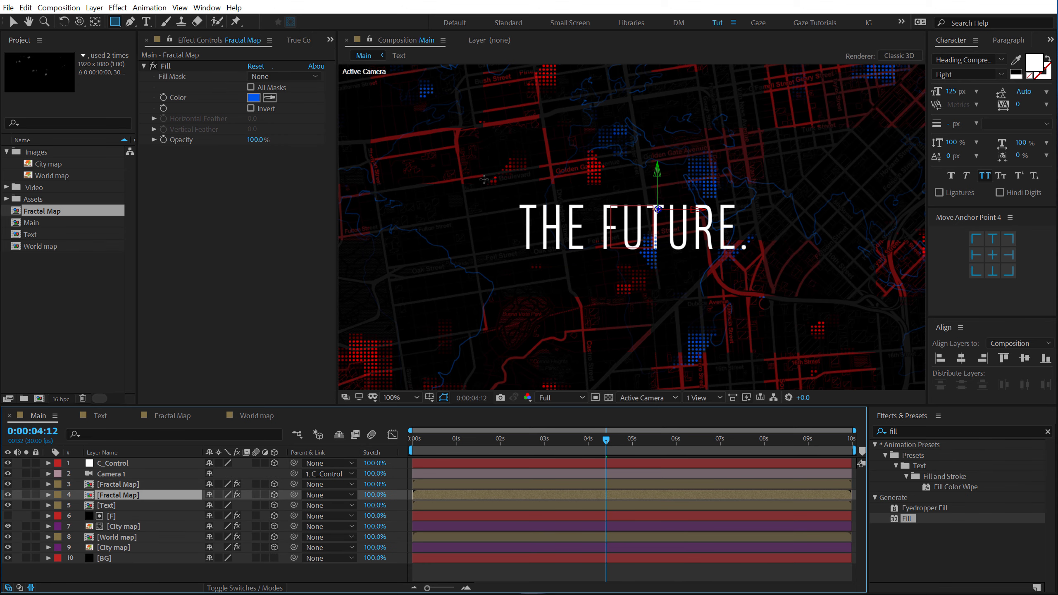
{"action": "left_click_drag", "start_coordinate": [490, 177], "coordinate": [756, 271]}
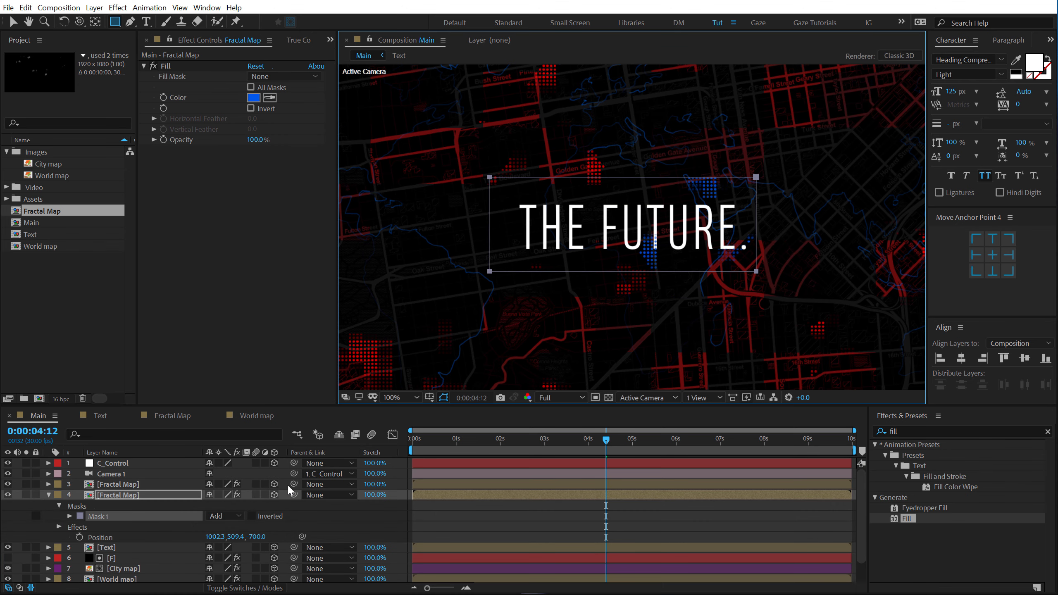
{"action": "left_click", "coordinate": [253, 515]}
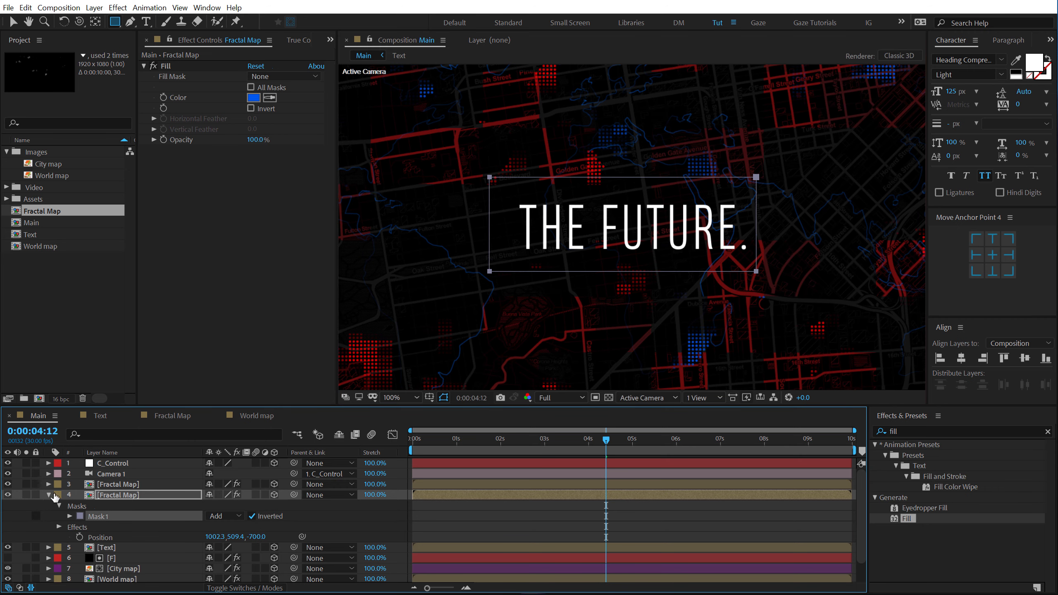
{"action": "left_click", "coordinate": [49, 495]}
{"action": "left_click", "coordinate": [361, 582]}
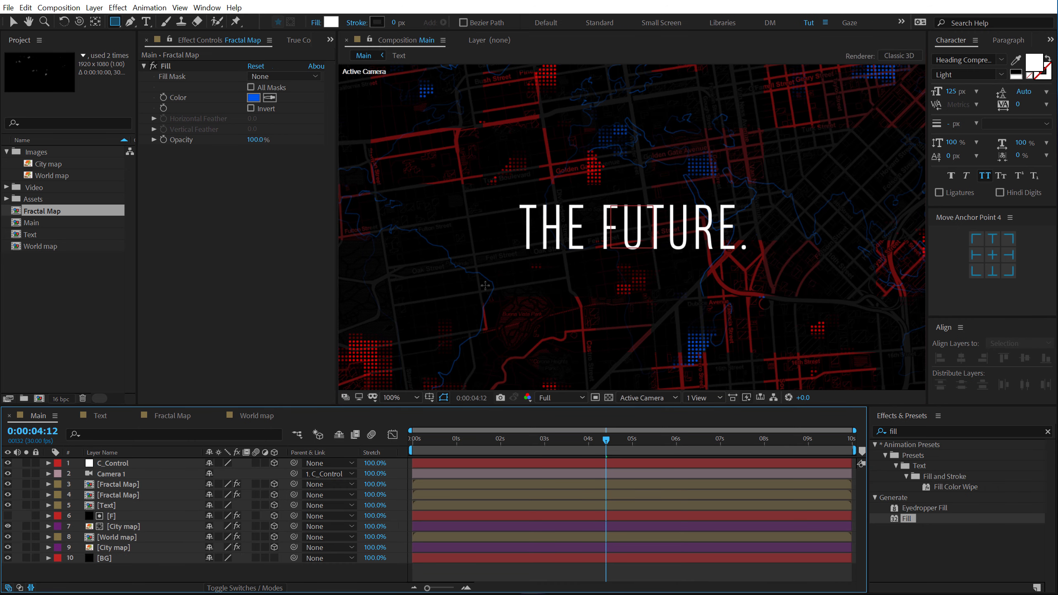
{"action": "key", "text": "comma"}
{"action": "key", "text": "v"}
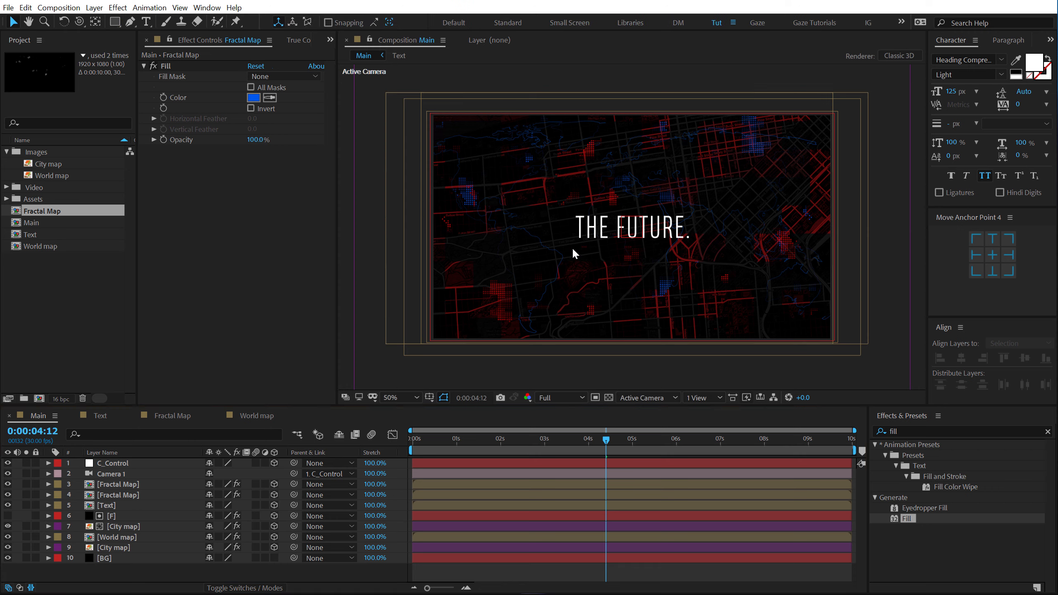
{"action": "key", "text": "ctrl+shift+h"}
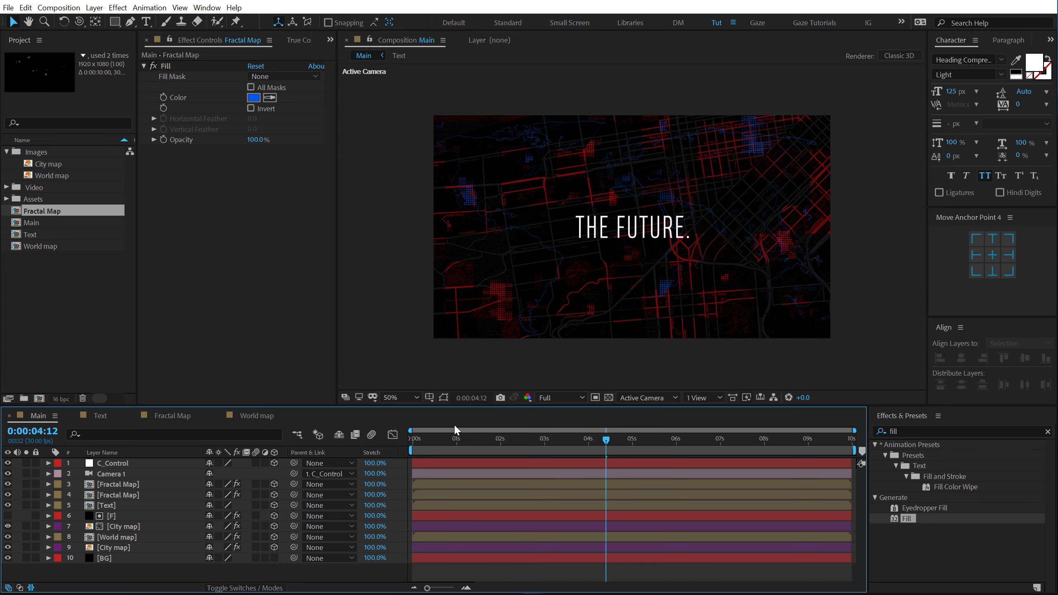
Set the red Fractal Map layer's Z position to -1000 and check the animation up to 0:00:03:03
{"action": "left_click_drag", "start_coordinate": [434, 437], "coordinate": [547, 445]}
{"action": "left_click", "coordinate": [126, 486]}
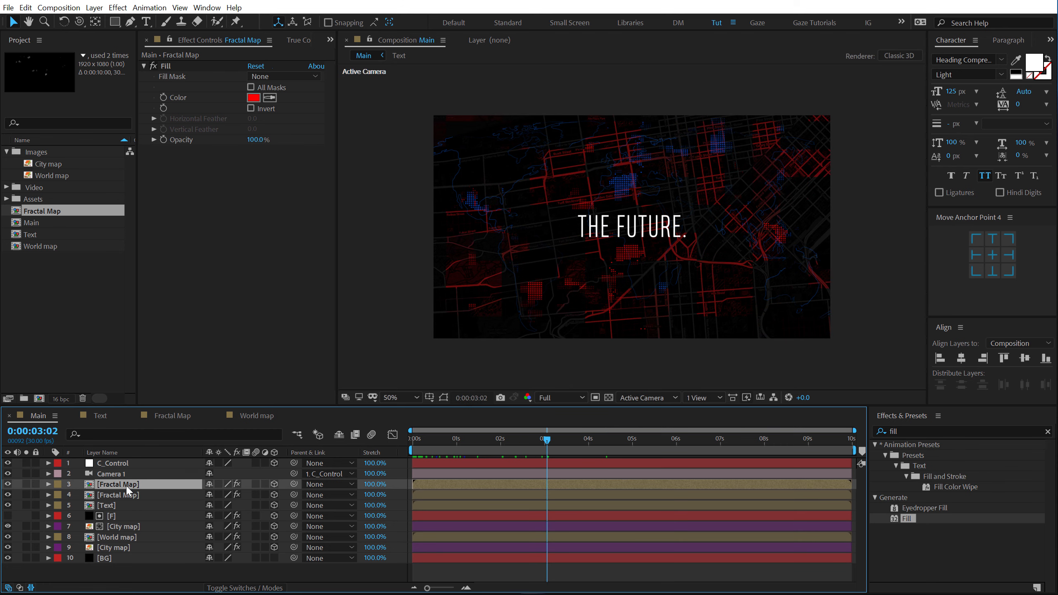
{"action": "key", "text": "p"}
{"action": "left_click", "coordinate": [253, 495]}
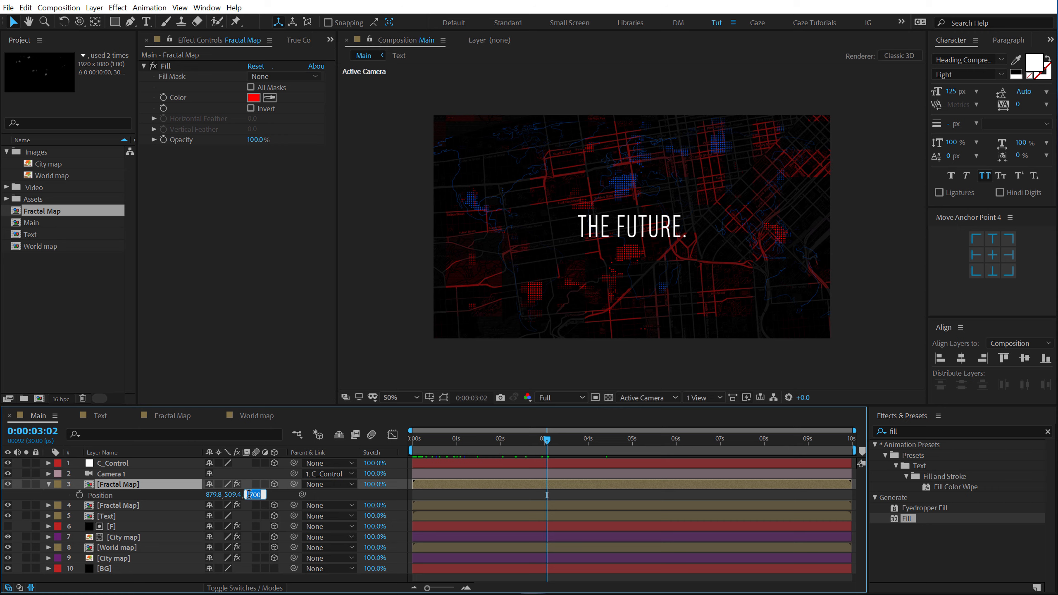
{"action": "type", "text": "-1000"}
{"action": "key", "text": "Return"}
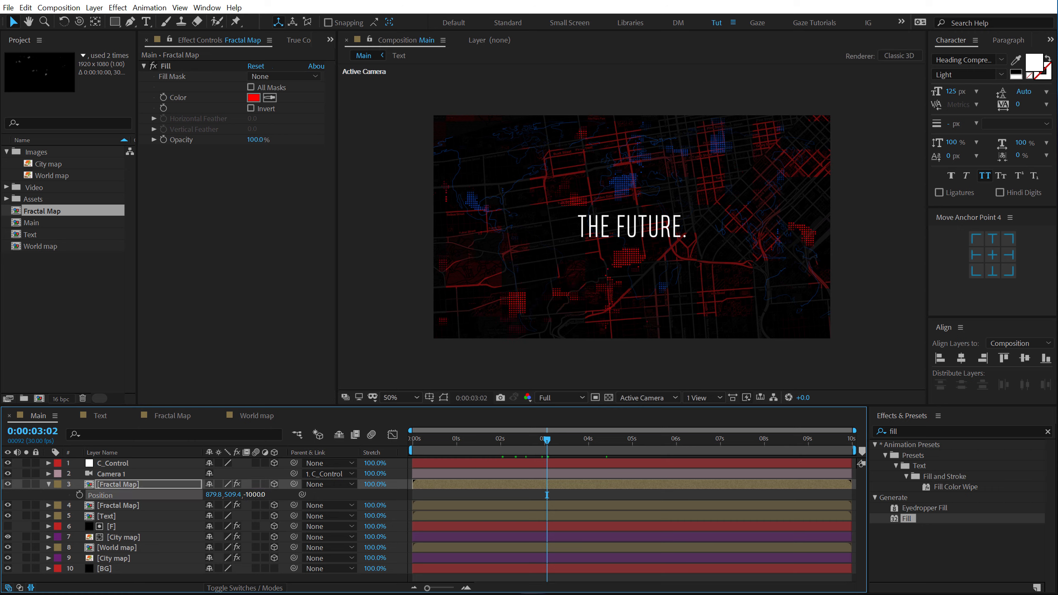
{"action": "left_click_drag", "start_coordinate": [432, 446], "coordinate": [549, 440]}
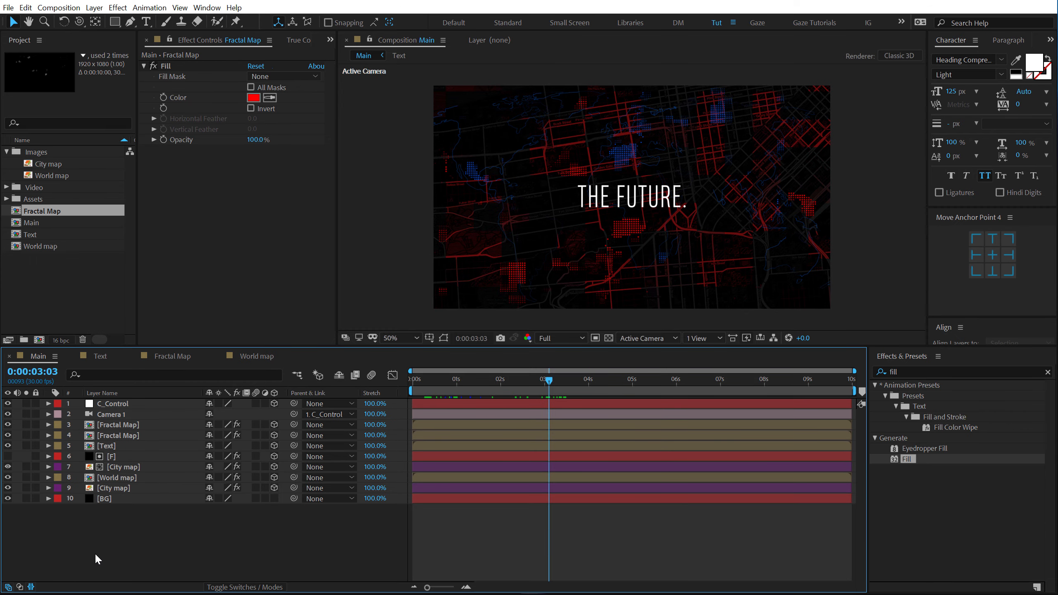
Add a full-frame black solid named V above all layers in Main and draw a wide, centered, inverted elliptical mask on it
{"action": "key", "text": "ctrl+y"}
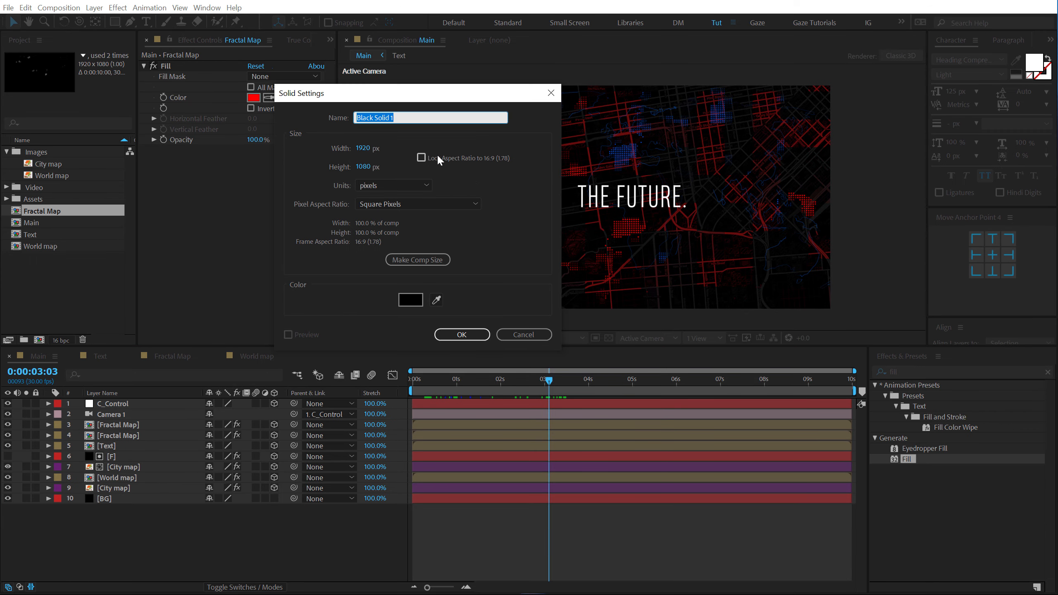
{"action": "type", "text": "V"}
{"action": "left_click", "coordinate": [461, 334]}
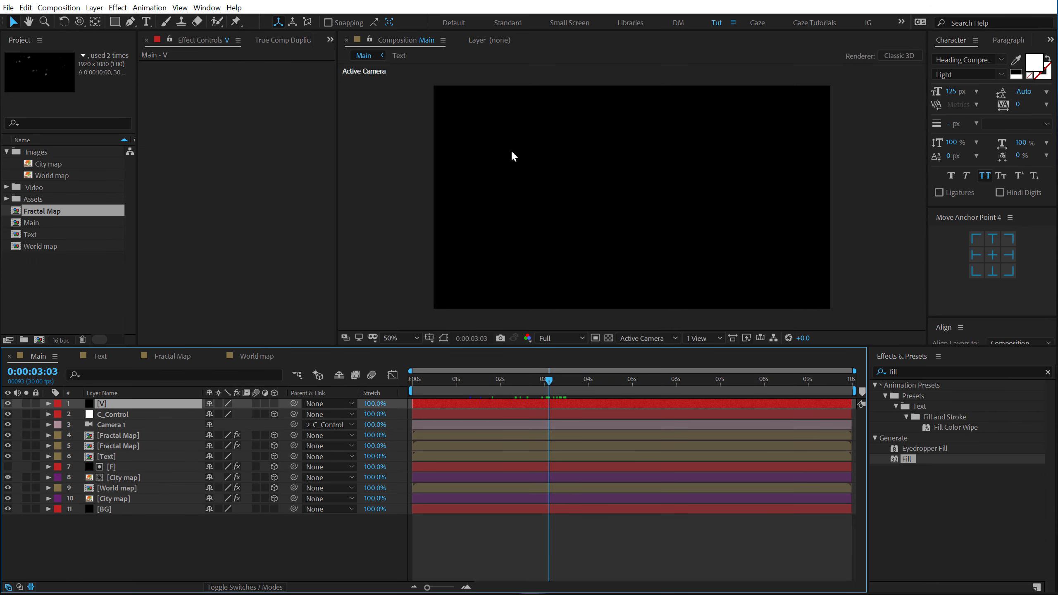
{"action": "left_click_drag", "start_coordinate": [115, 22], "coordinate": [169, 51]}
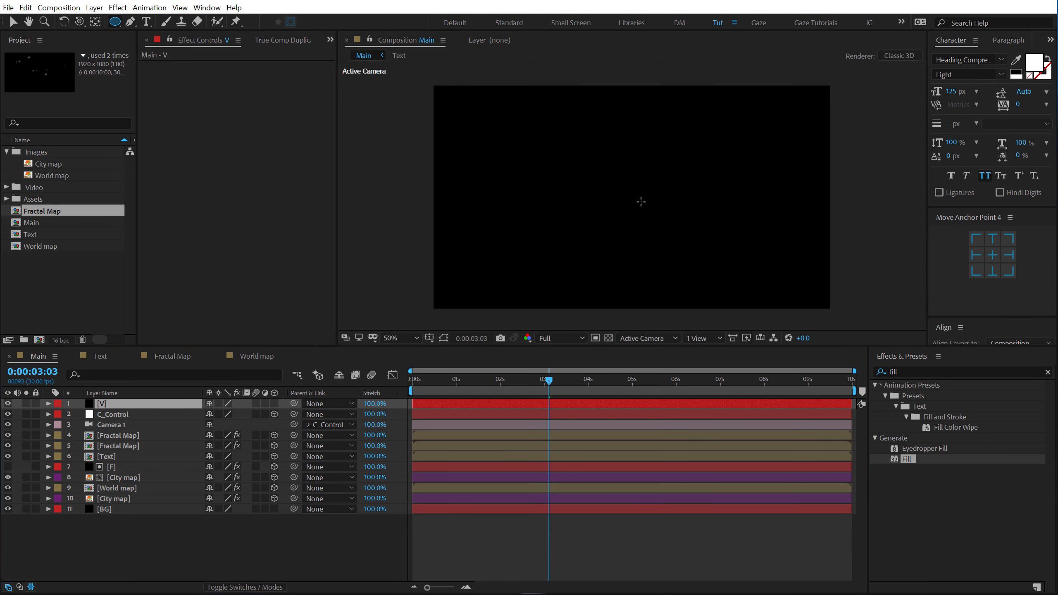
{"action": "left_click_drag", "start_coordinate": [624, 195], "coordinate": [956, 295]}
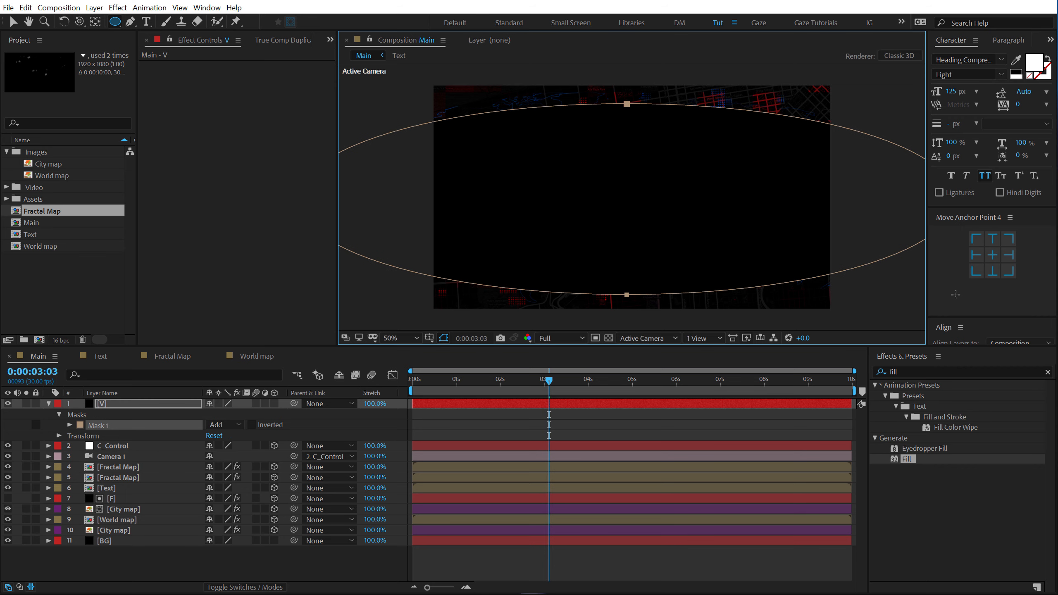
{"action": "left_click", "coordinate": [252, 424]}
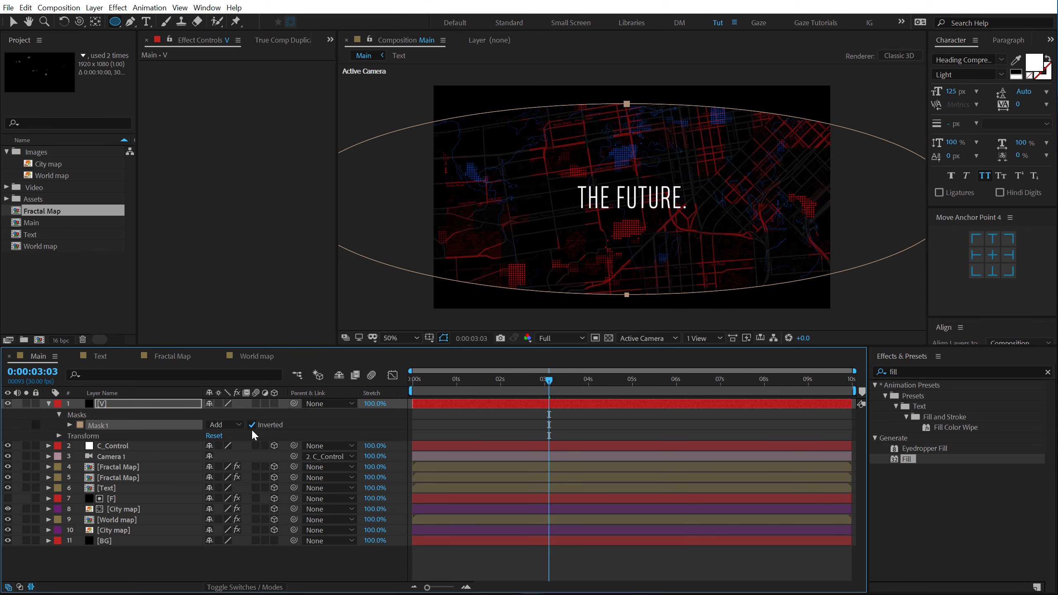
Feather the V layer's elliptical mask, trying 1200 pixels and settling on 500 pixels
{"action": "key", "text": "f"}
{"action": "left_click", "coordinate": [232, 425]}
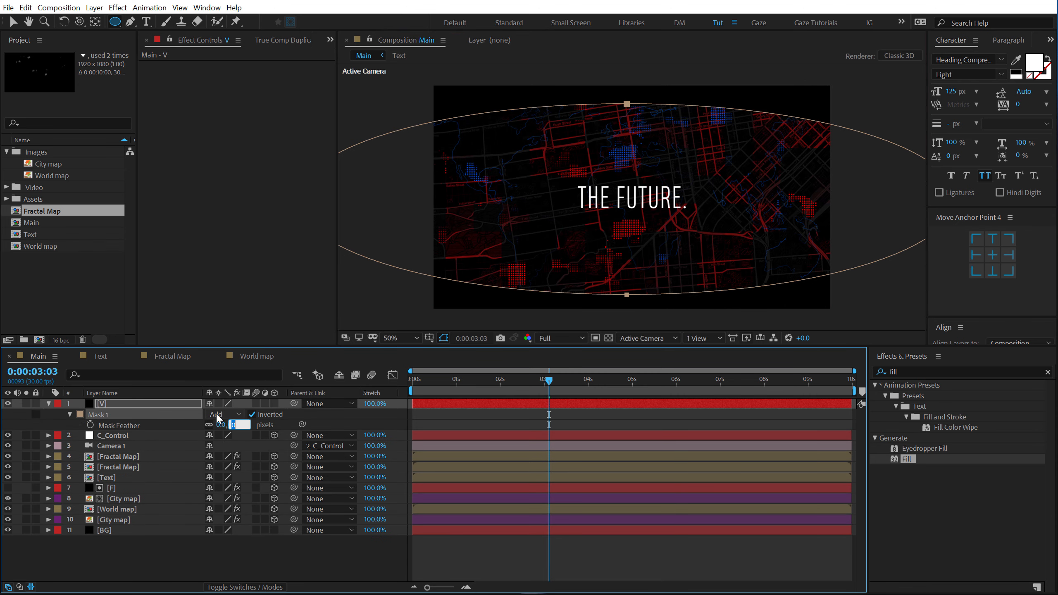
{"action": "key", "text": "Return"}
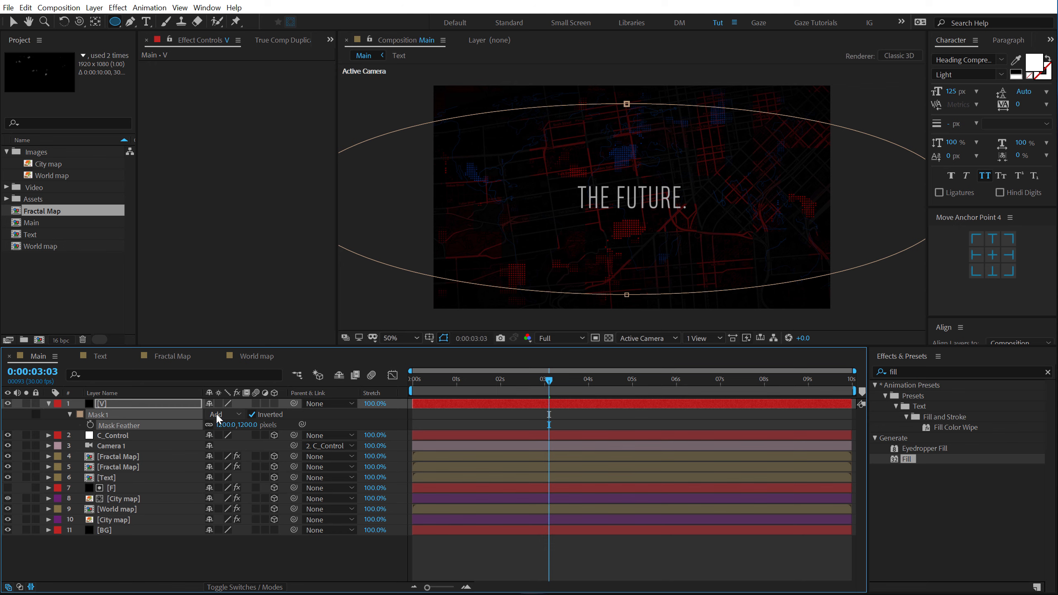
{"action": "left_click", "coordinate": [248, 425]}
{"action": "type", "text": "500"}
{"action": "key", "text": "Return"}
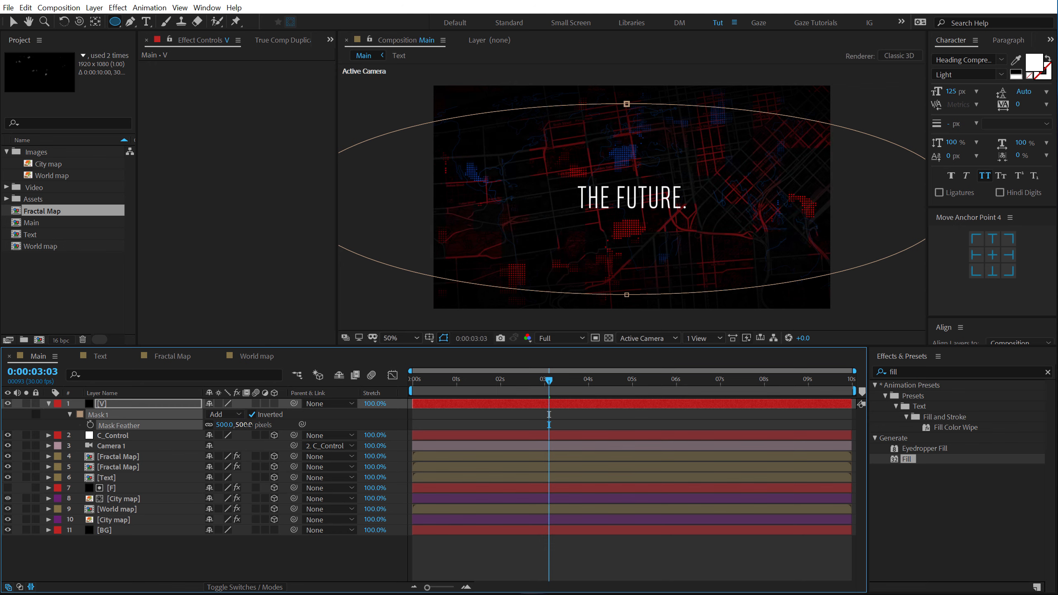
Set the opacity of both Fractal Map layers to 60% and collapse the expanded layer properties
{"action": "left_click", "coordinate": [237, 571]}
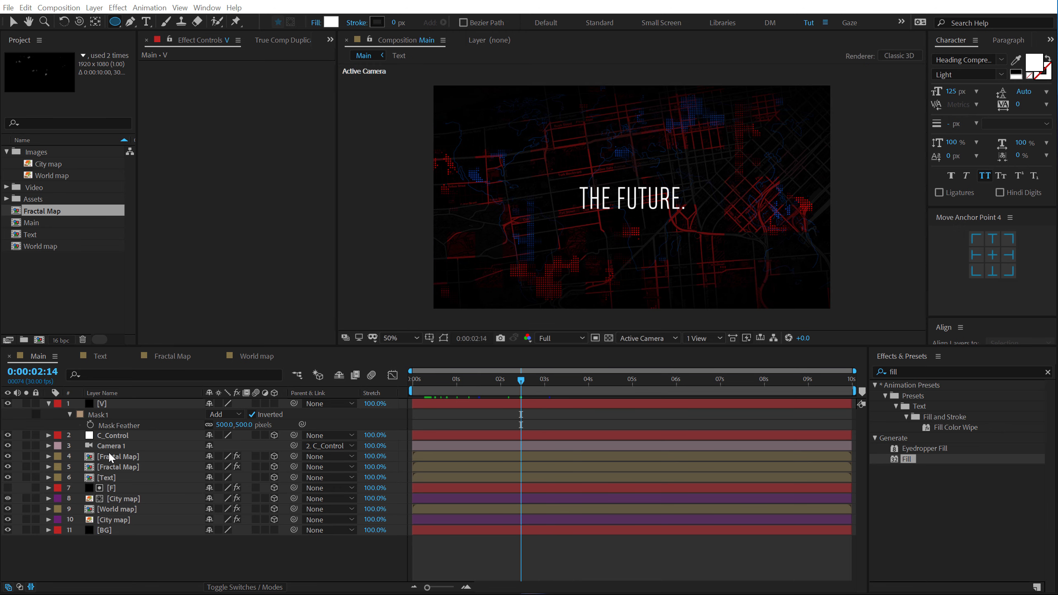
{"action": "left_click", "coordinate": [109, 454]}
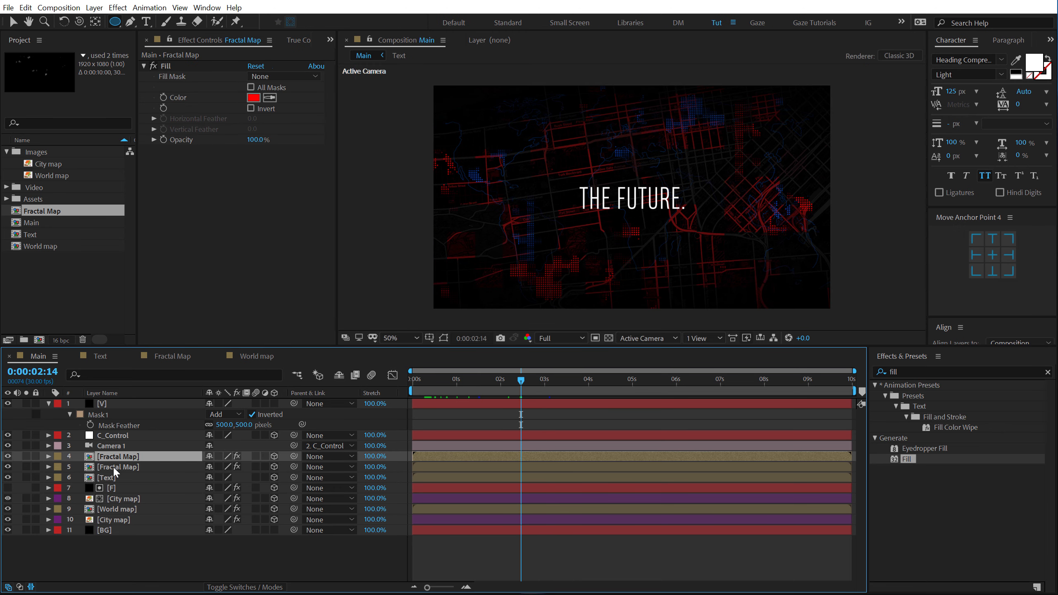
{"action": "left_click", "coordinate": [112, 466], "text": "shift"}
{"action": "key", "text": "t"}
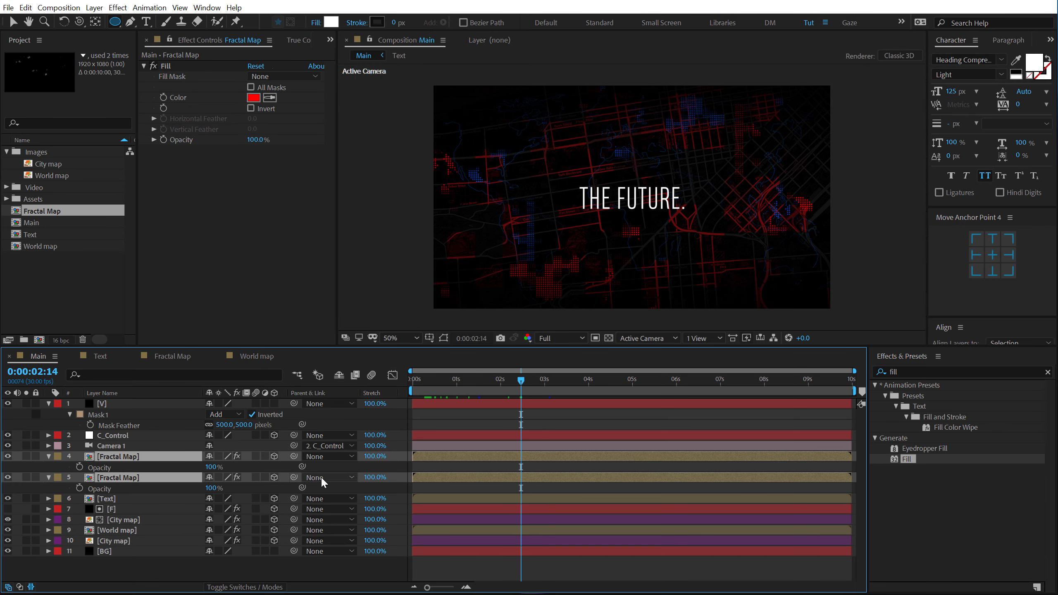
{"action": "left_click", "coordinate": [212, 467]}
{"action": "type", "text": "60"}
{"action": "key", "text": "Return"}
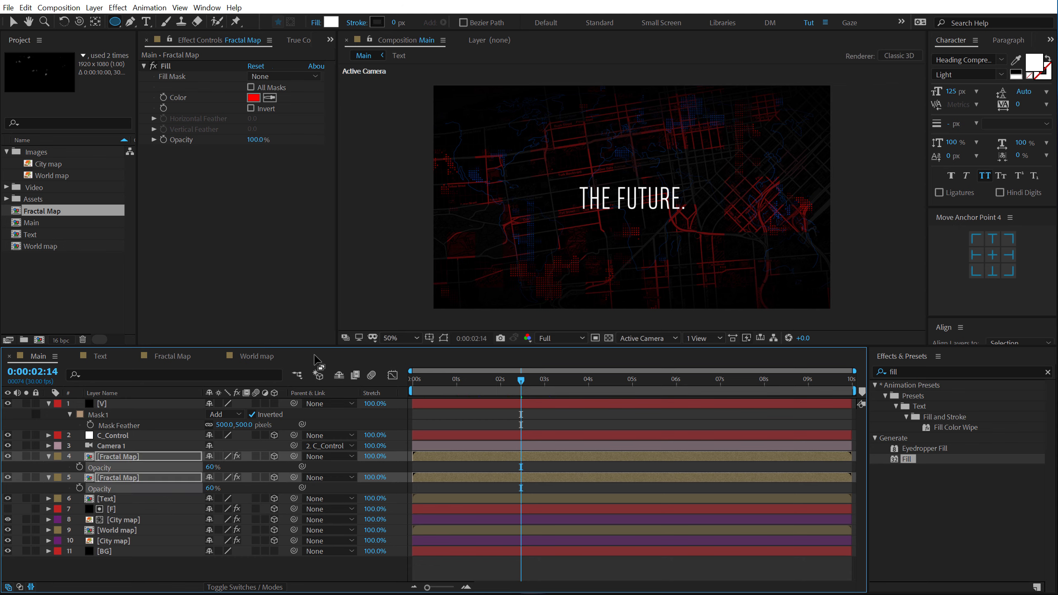
{"action": "left_click", "coordinate": [48, 456]}
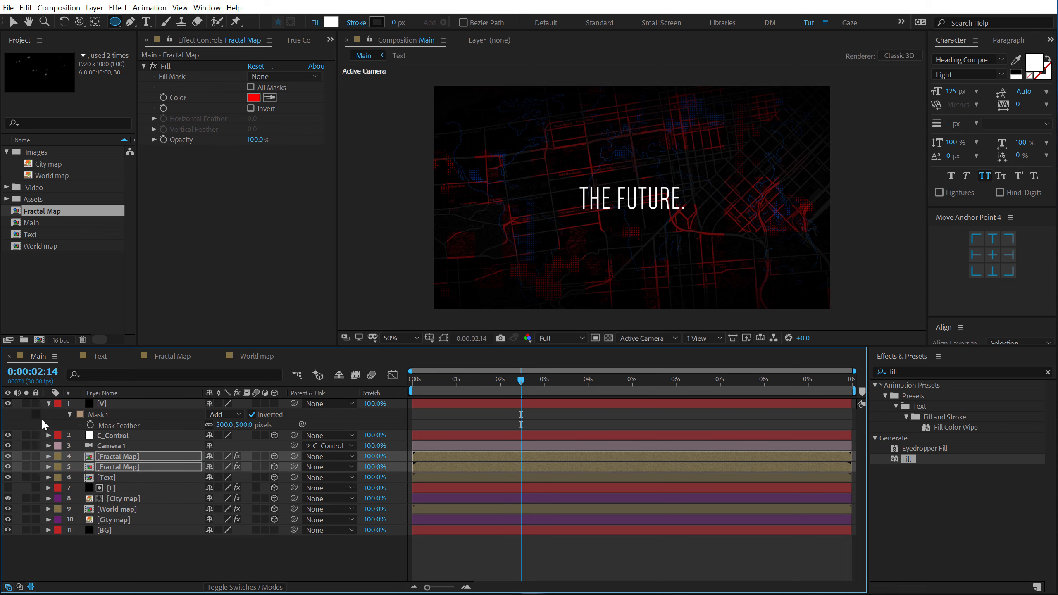
{"action": "left_click", "coordinate": [48, 403]}
{"action": "left_click", "coordinate": [146, 566]}
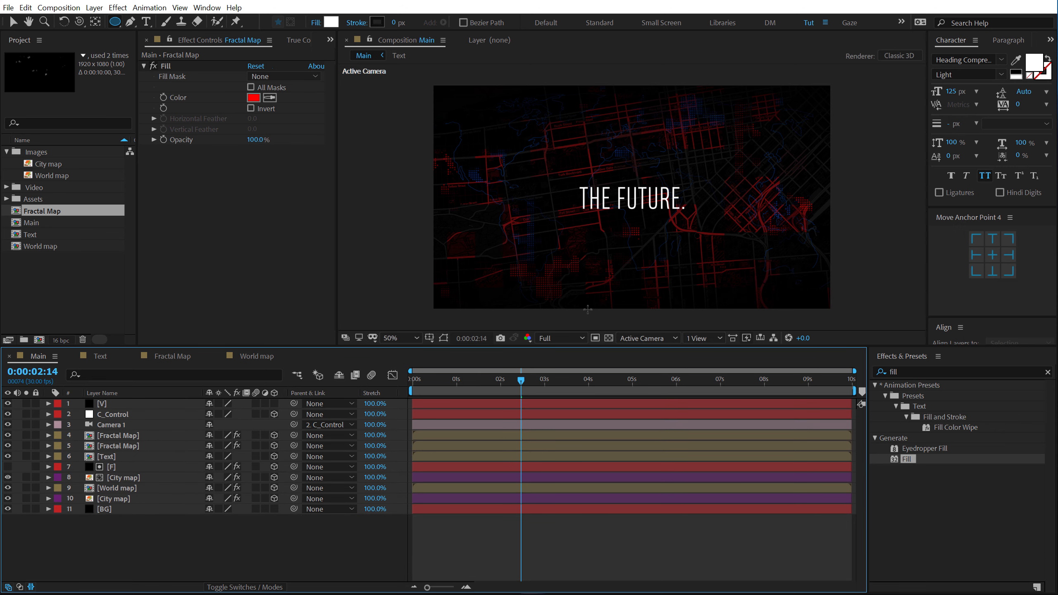
Add an adjustment layer named CC above all layers in the Main composition
{"action": "right_click", "coordinate": [123, 541]}
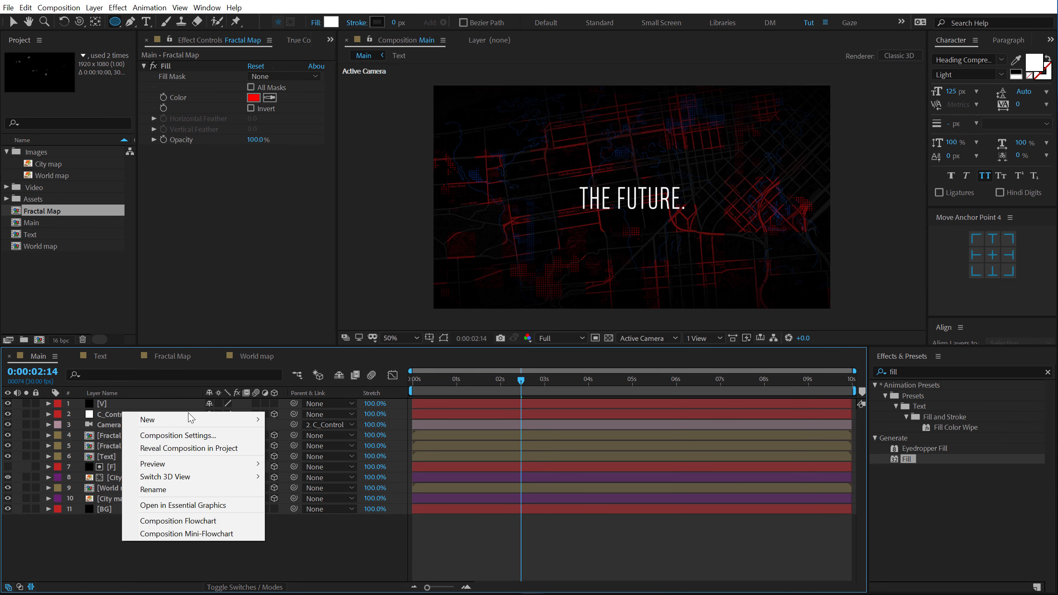
{"action": "mouse_move", "coordinate": [193, 423]}
{"action": "left_click", "coordinate": [303, 514]}
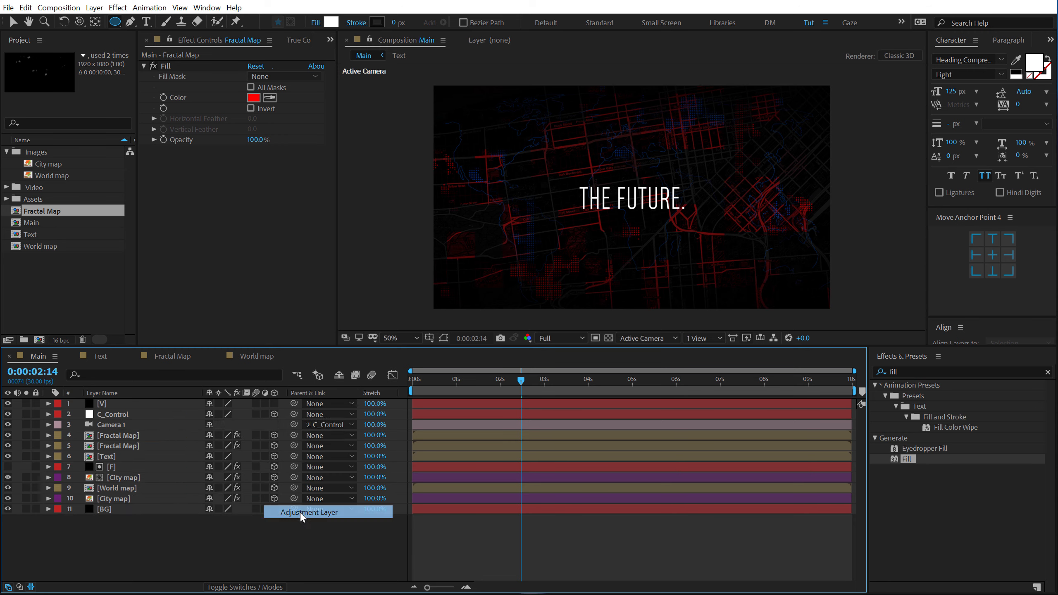
{"action": "key", "text": "Return"}
{"action": "type", "text": "CC"}
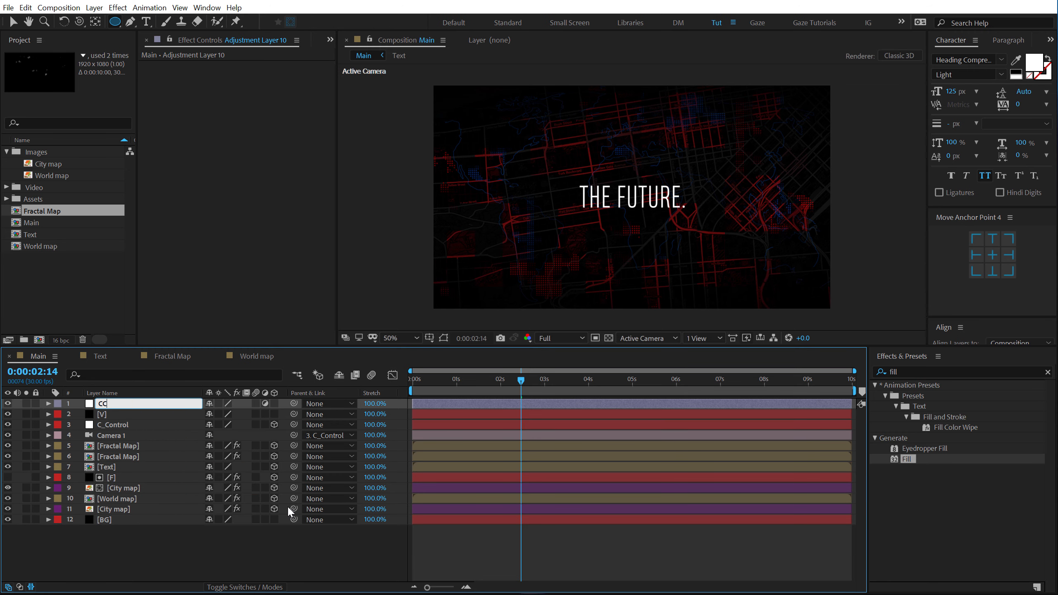
{"action": "key", "text": "Return"}
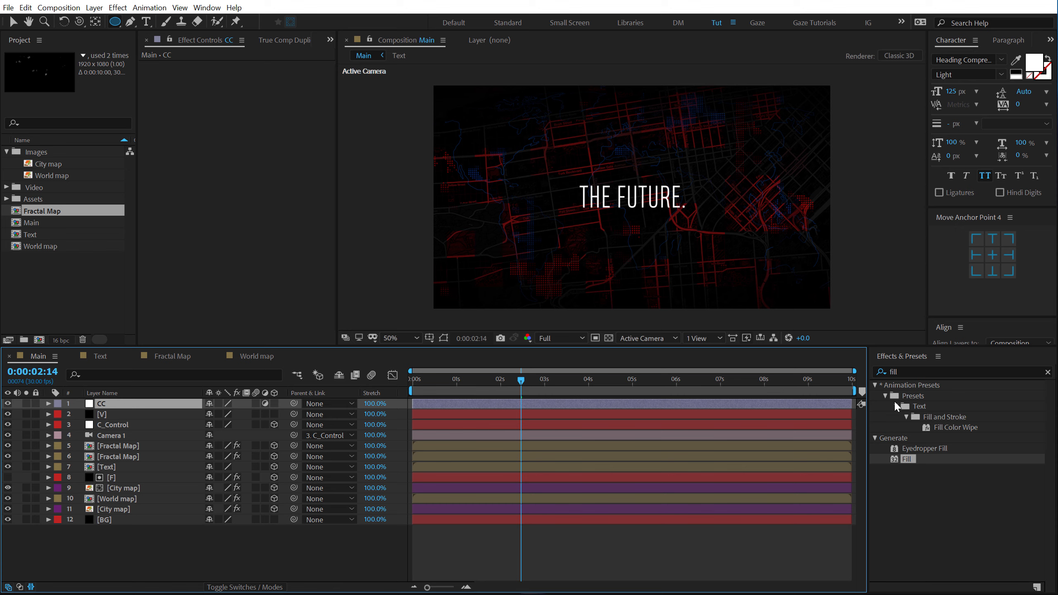
Find the Curves color correction effect and apply it to the CC adjustment layer
{"action": "left_click", "coordinate": [912, 372]}
{"action": "type", "text": "curver"}
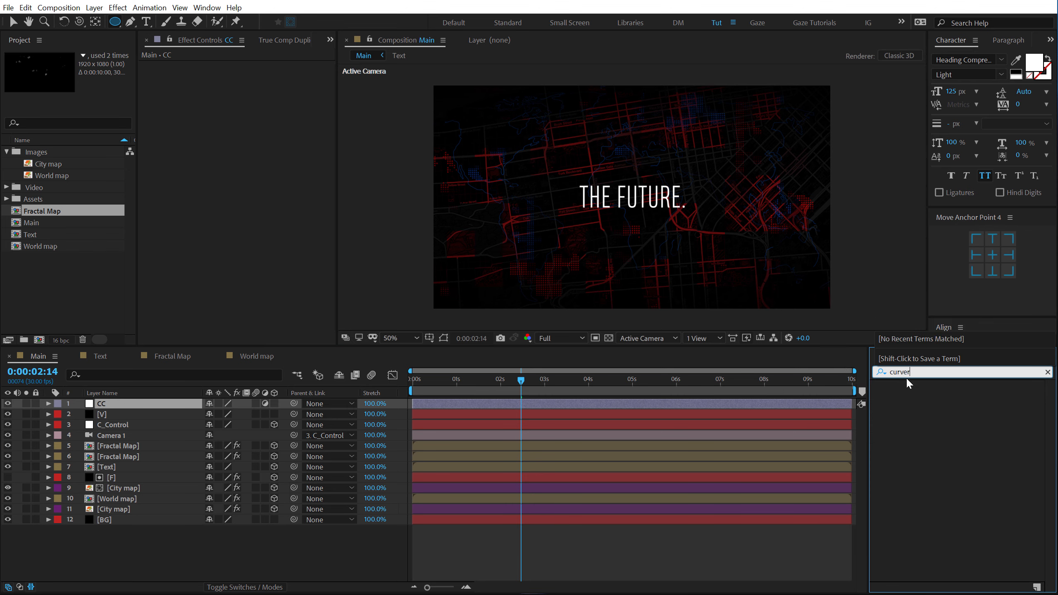
{"action": "key", "text": "BackSpace"}
{"action": "double_click", "coordinate": [912, 440]}
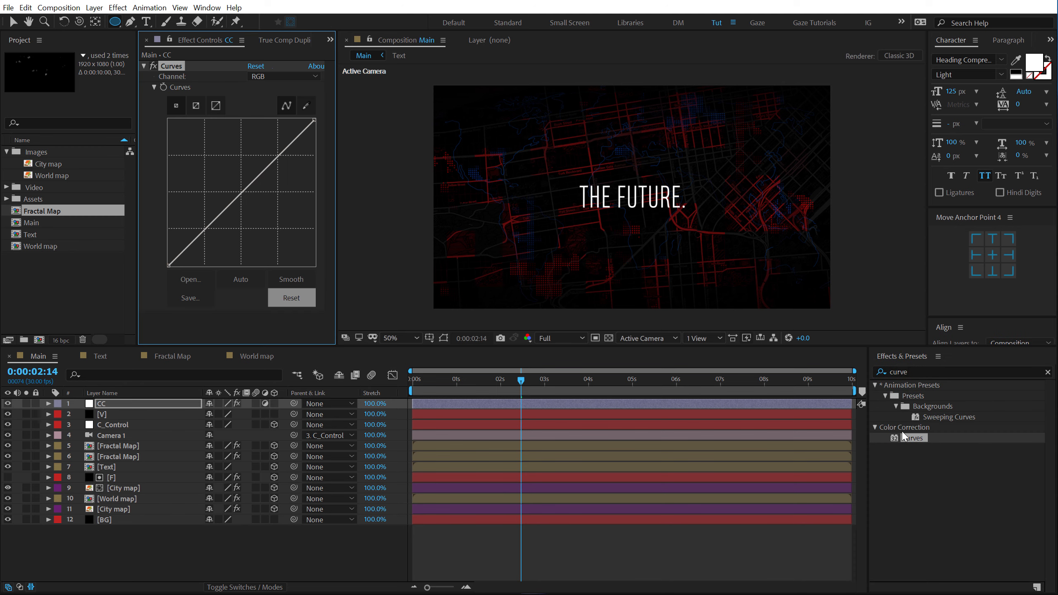
Raise the midpoint of the Red channel curve slightly in the CC layer's Curves effect
{"action": "left_click", "coordinate": [283, 76]}
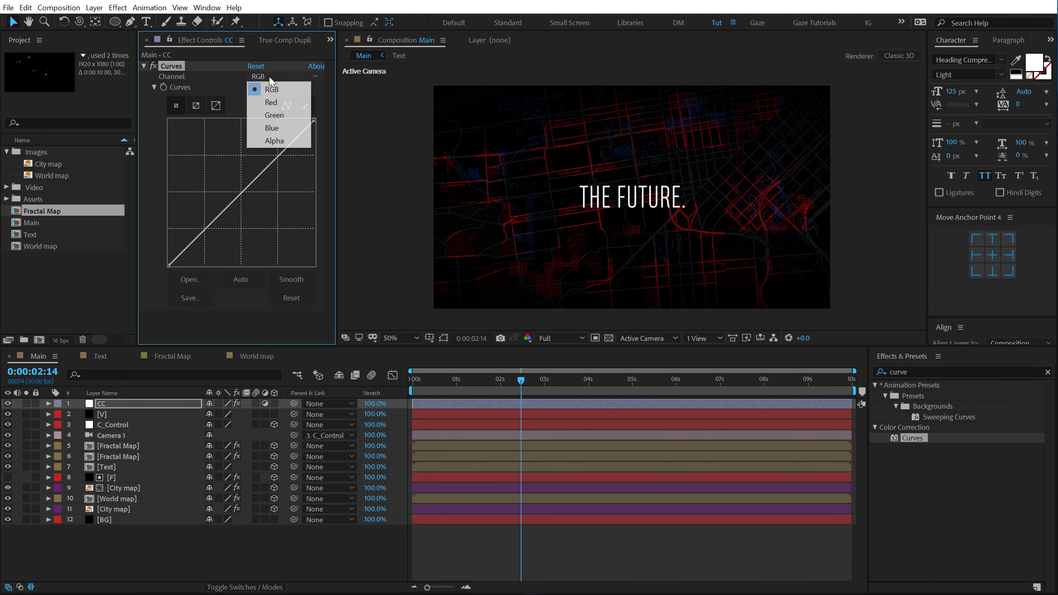
{"action": "left_click", "coordinate": [268, 102]}
{"action": "left_click_drag", "start_coordinate": [239, 195], "coordinate": [236, 192]}
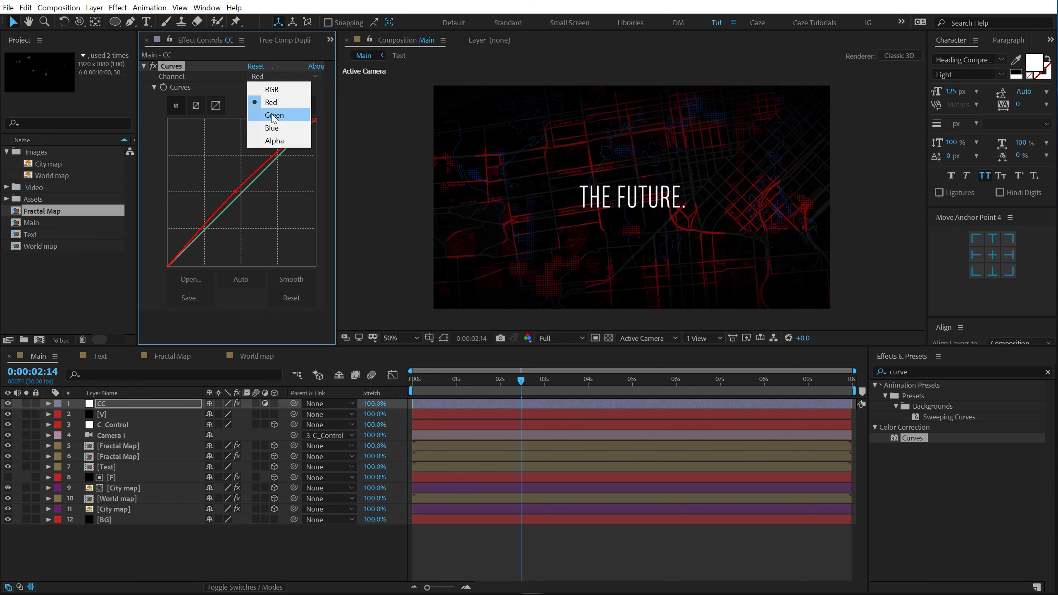
Switch the CC layer's Curves effect to the Blue channel, leaving the Green curve as it is
{"action": "left_click", "coordinate": [273, 115]}
{"action": "left_click", "coordinate": [269, 77]}
{"action": "left_click", "coordinate": [268, 128]}
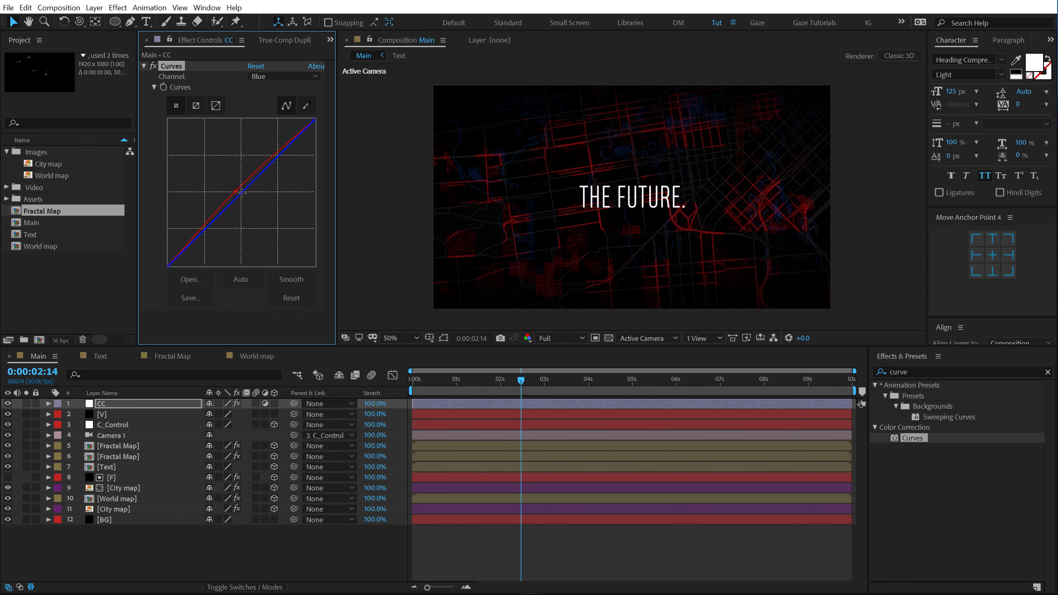